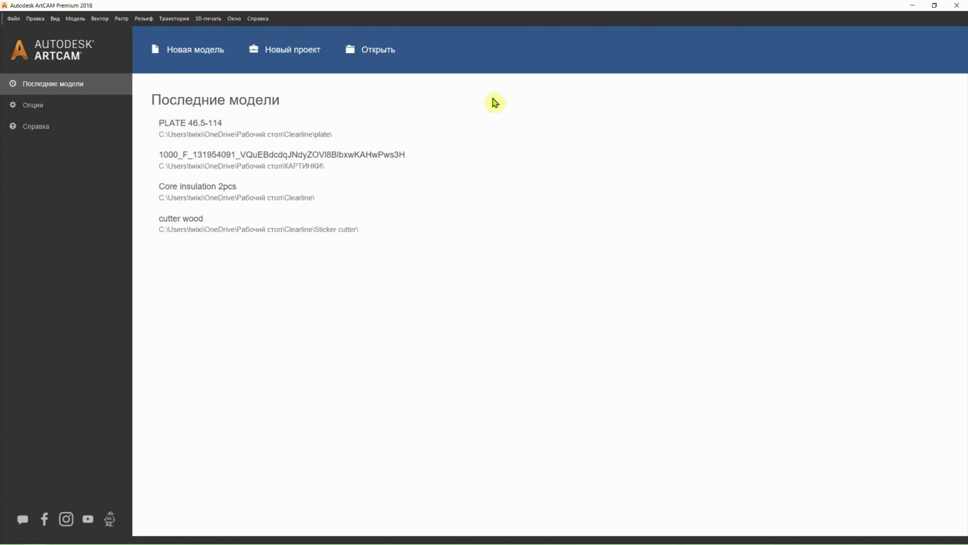
- Start a new model and try placing its coordinate origin at the centre and at each corner
left_click(202, 57)
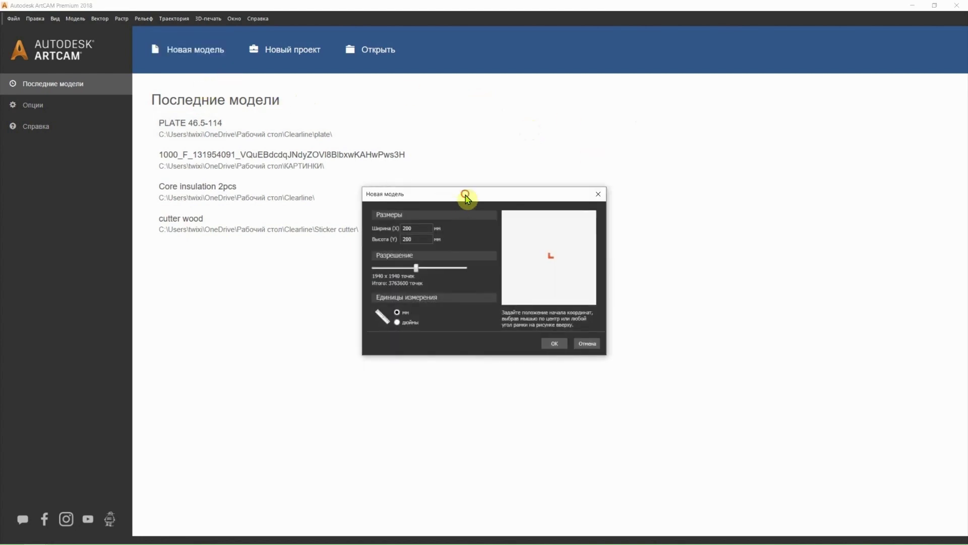
left_click_drag(467, 196, 476, 163)
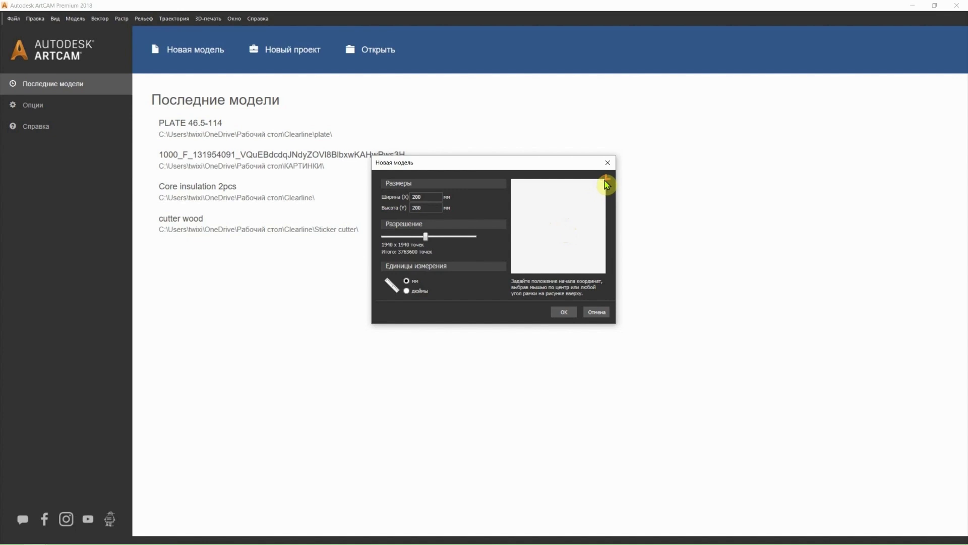
left_click(560, 224)
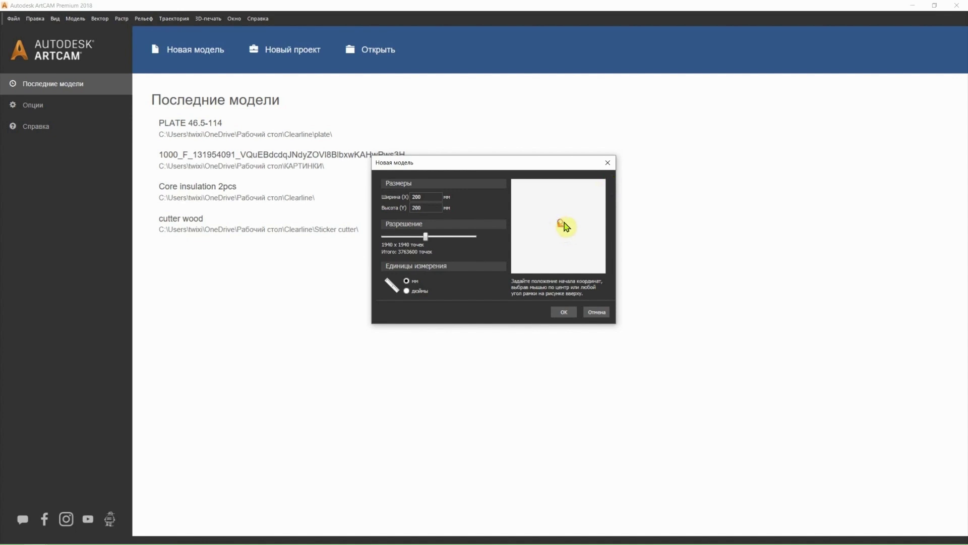
left_click(514, 275)
left_click(605, 272)
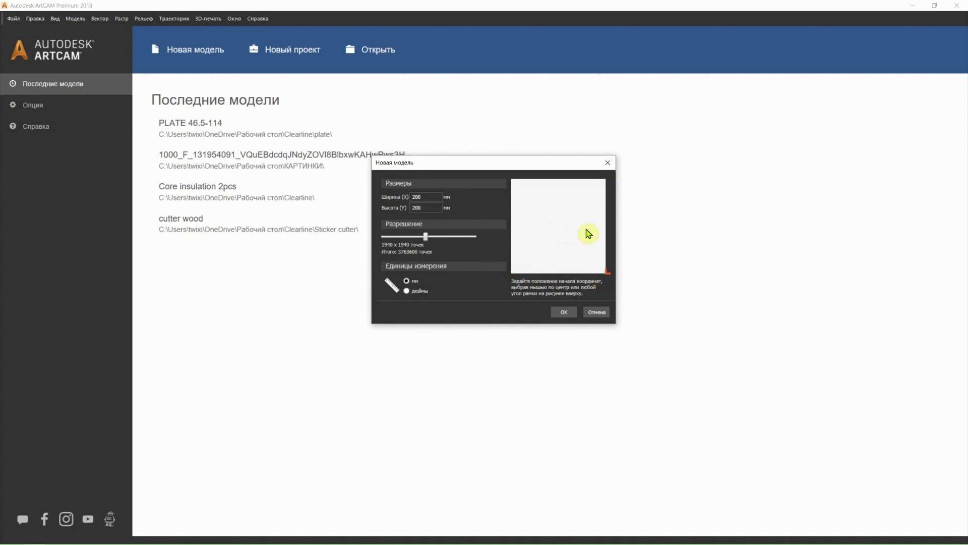
left_click(608, 179)
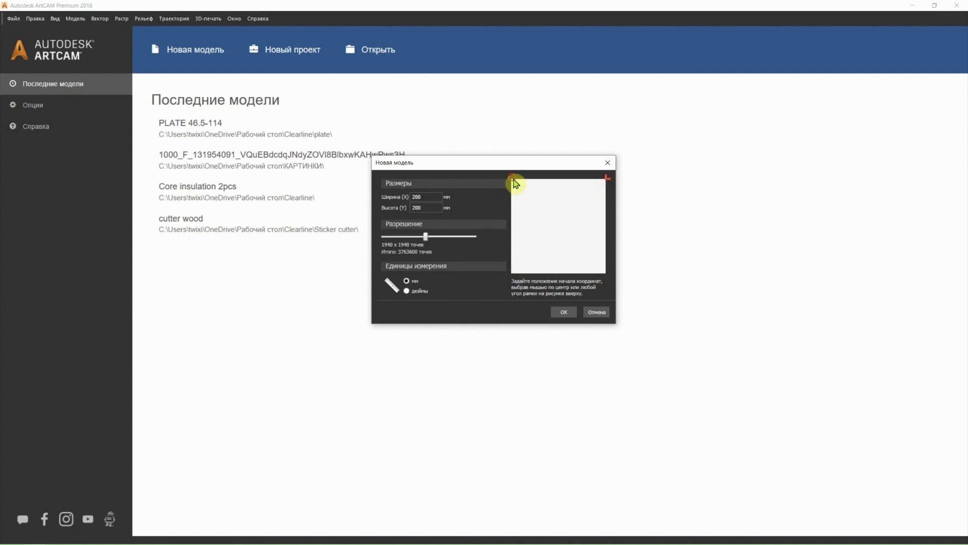
left_click(514, 180)
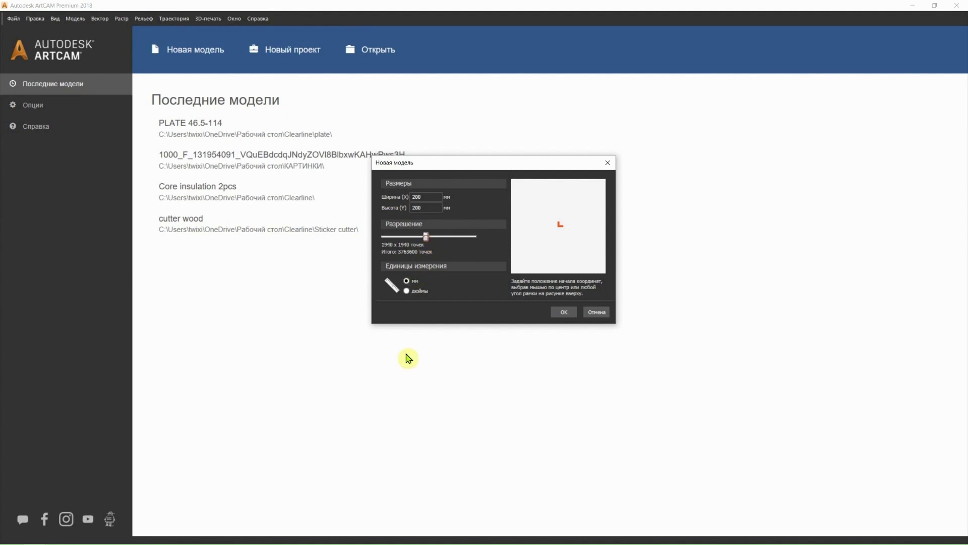
- Switch the new model's measurement units to inches and back to millimetres
left_click(406, 291)
left_click(406, 281)
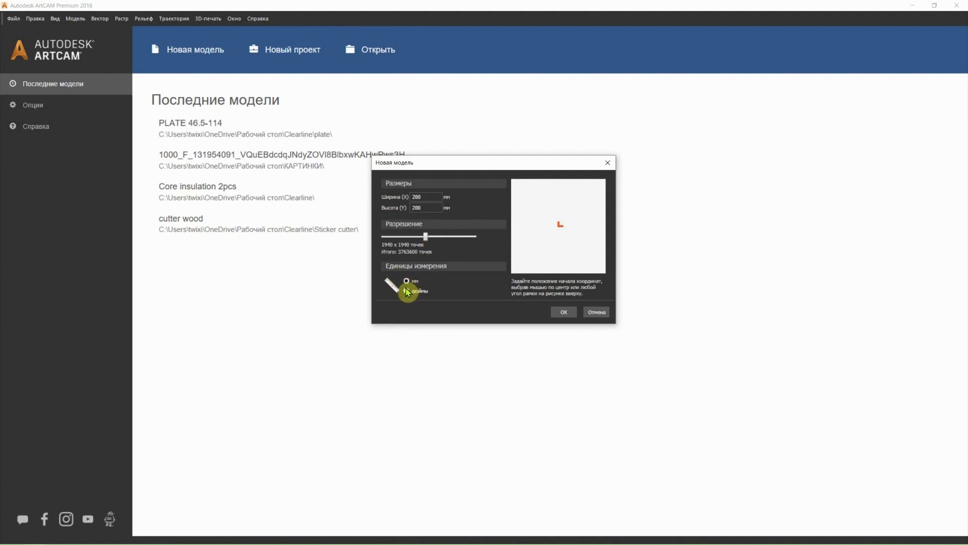
left_click(406, 290)
left_click(407, 281)
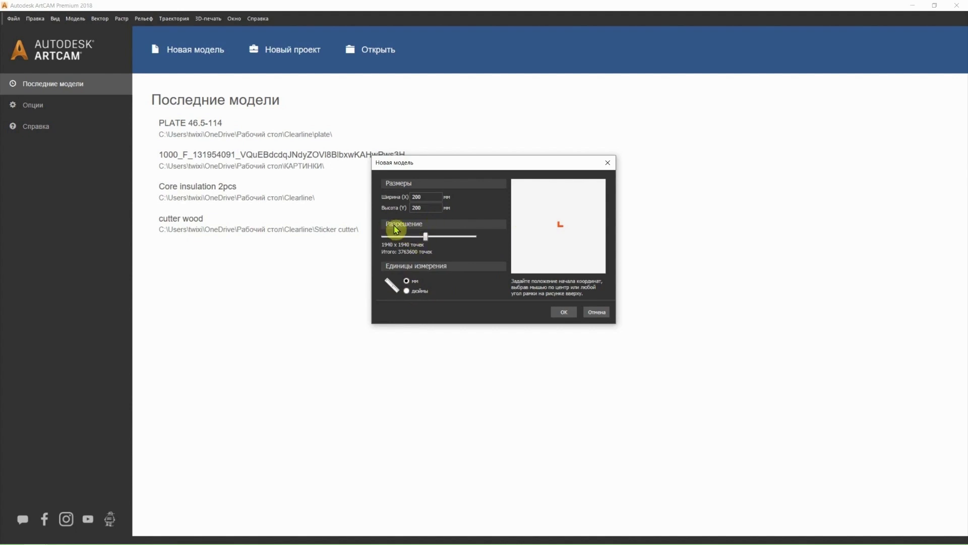
- Try the new model's resolution at 4000 x 4000 and 1960 x 1960 points, and dismiss the setup without creating it
left_click_drag(427, 241, 482, 242)
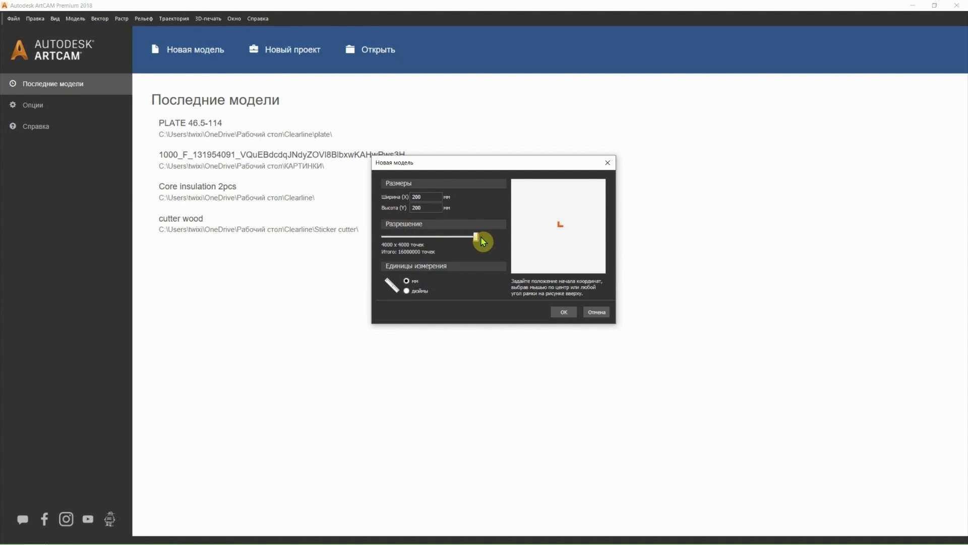
left_click(427, 237)
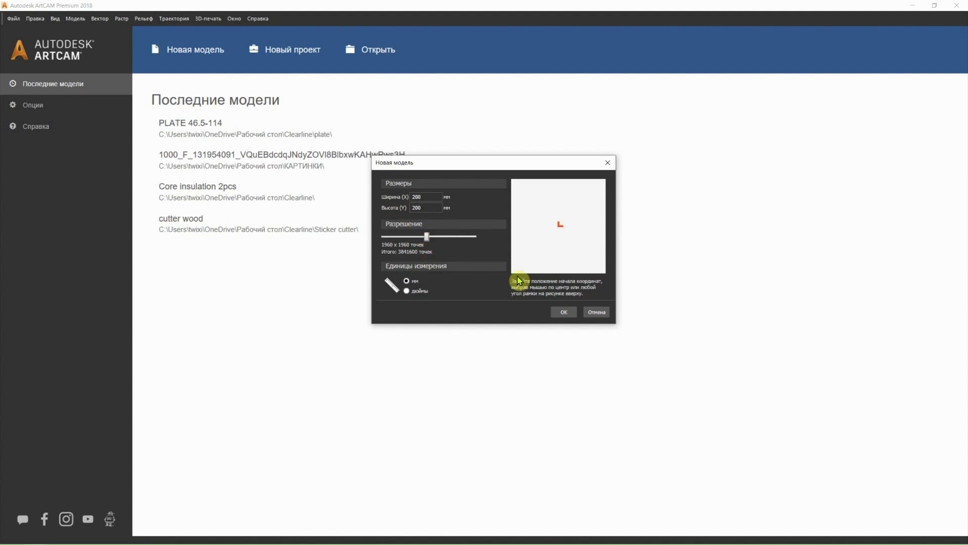
left_click(607, 168)
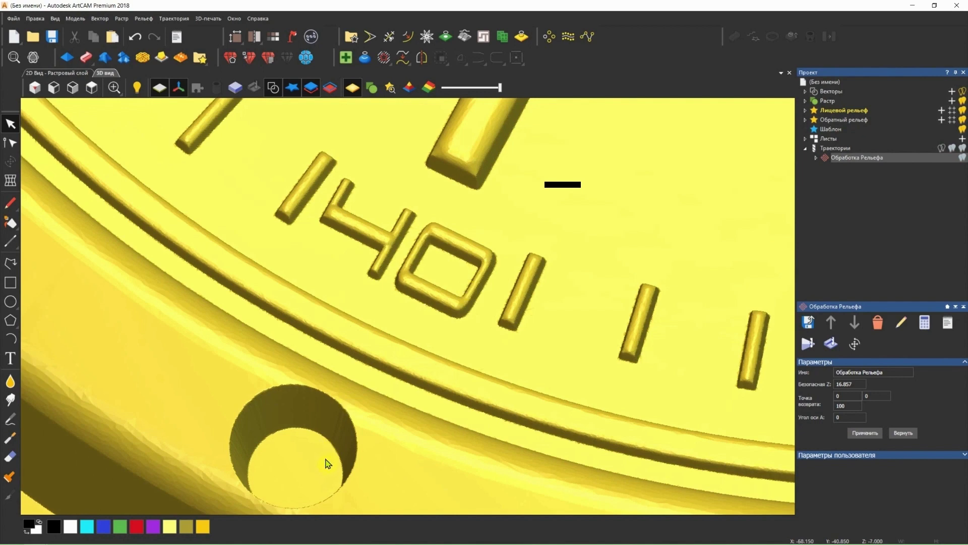
- Compare the relief detail around the 40 mark between the low-resolution and high-resolution models, ending on the high-resolution one
key("alt+Tab")
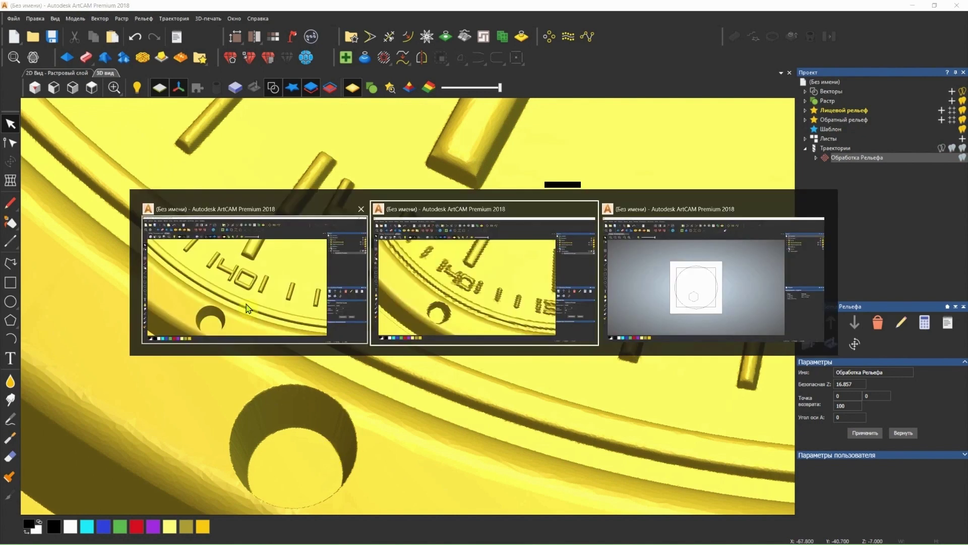
left_click(450, 284)
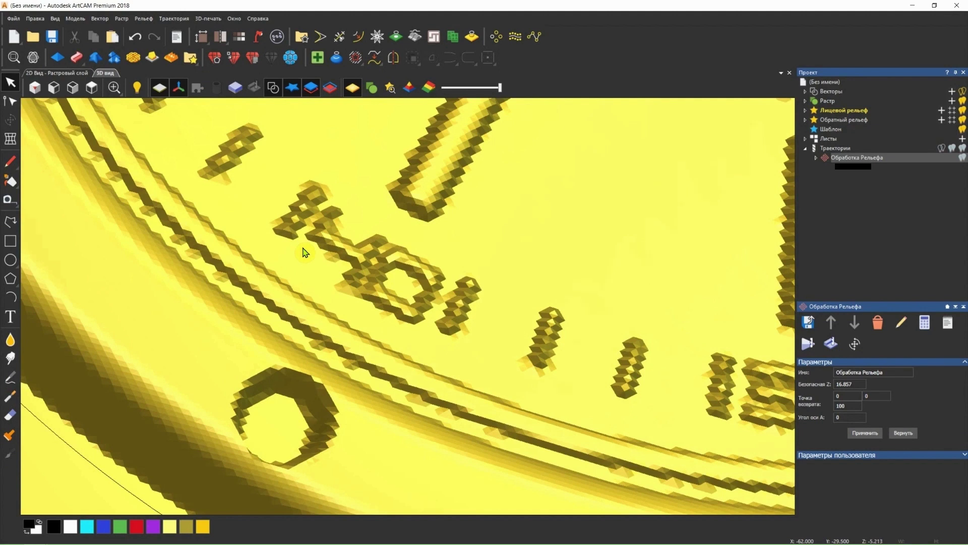
mouse_move(35, 536)
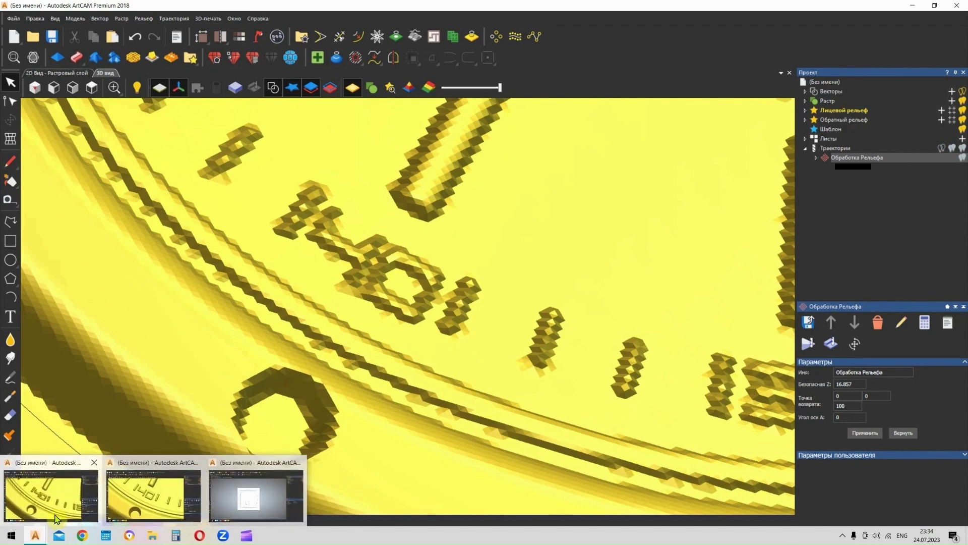
mouse_move(142, 499)
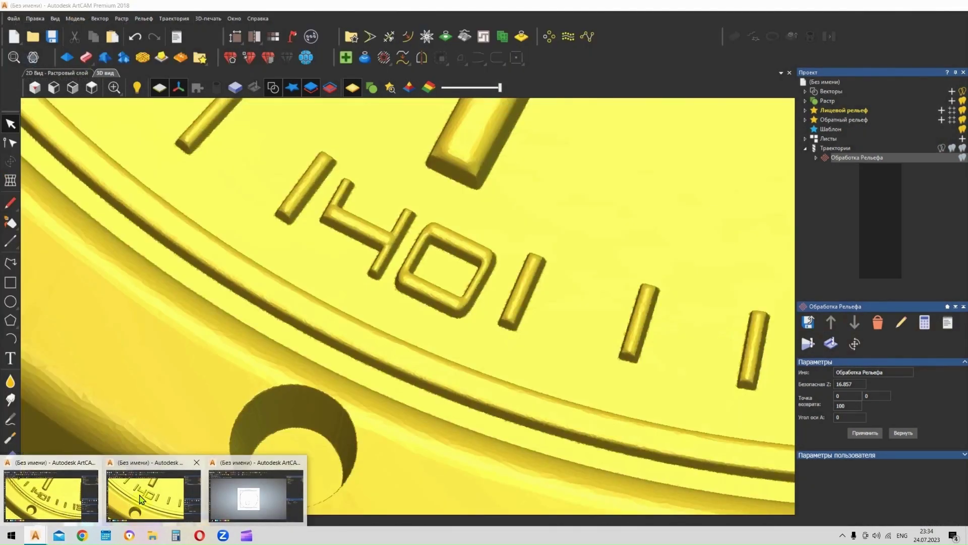
mouse_move(87, 499)
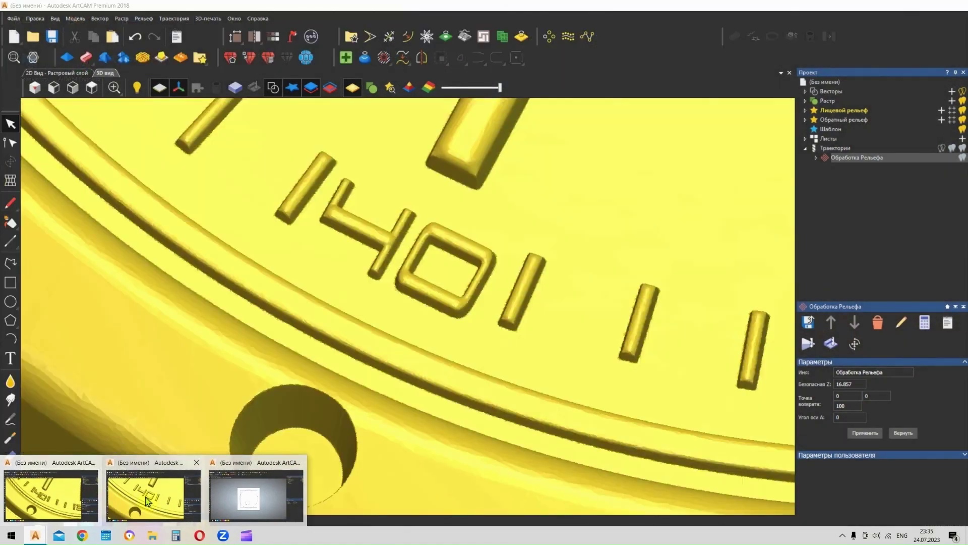
left_click(146, 501)
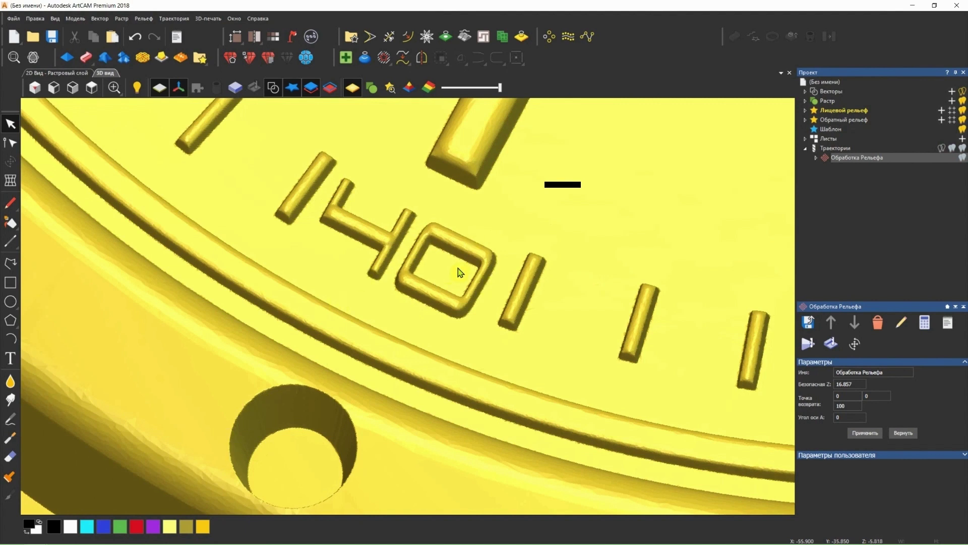
- Open the relief toolpath's summary in the high-resolution model and examine its machining time, rapid feed and coefficient
right_click(847, 163)
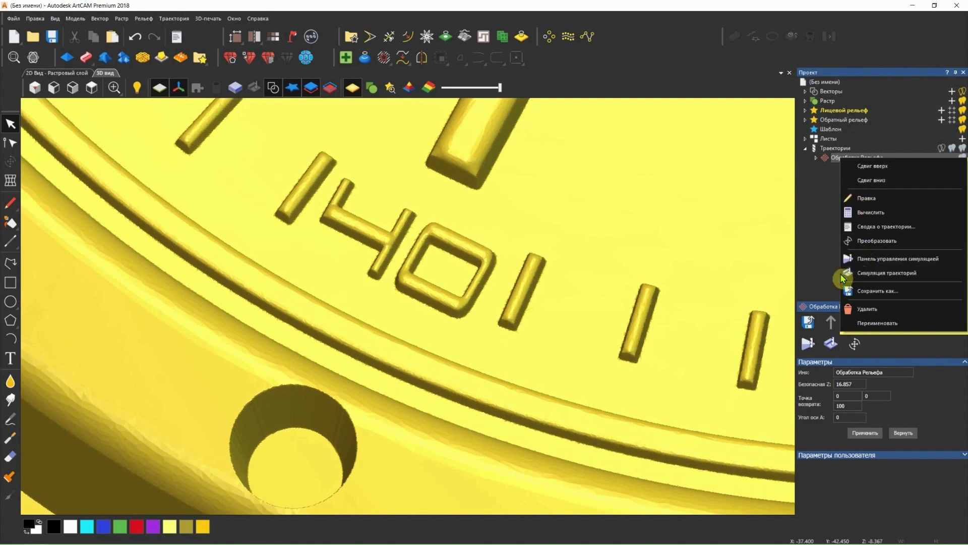
left_click(854, 227)
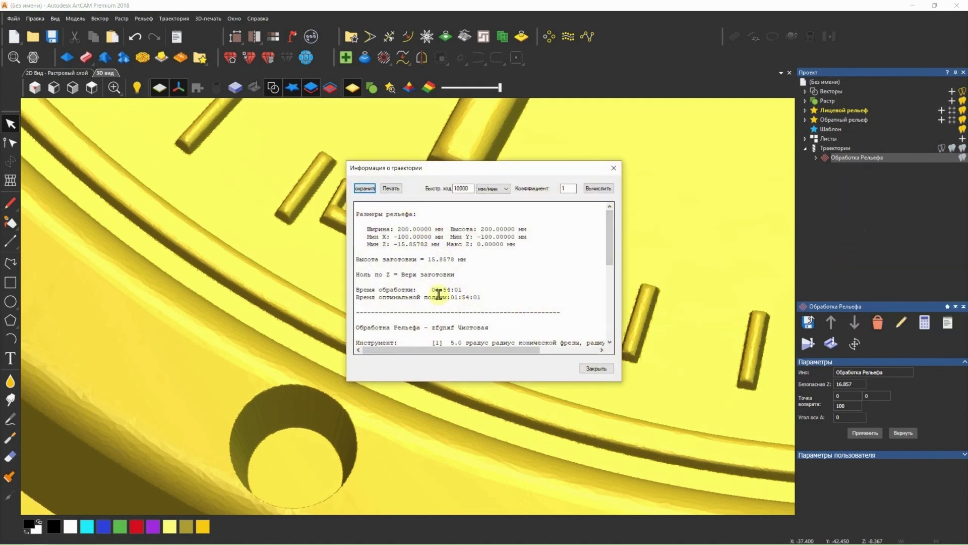
left_click_drag(440, 172, 520, 157)
left_click_drag(511, 273, 542, 273)
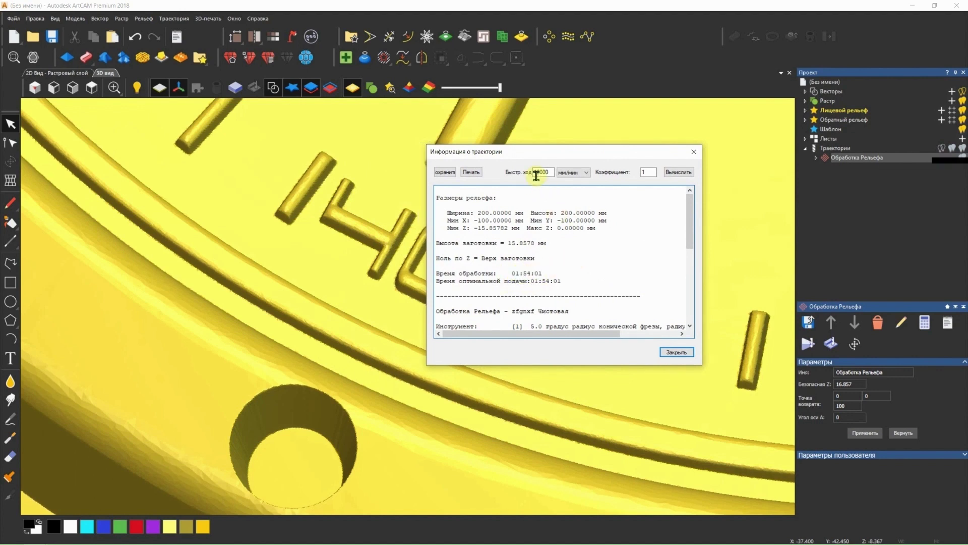
left_click_drag(536, 172, 555, 173)
left_click(643, 172)
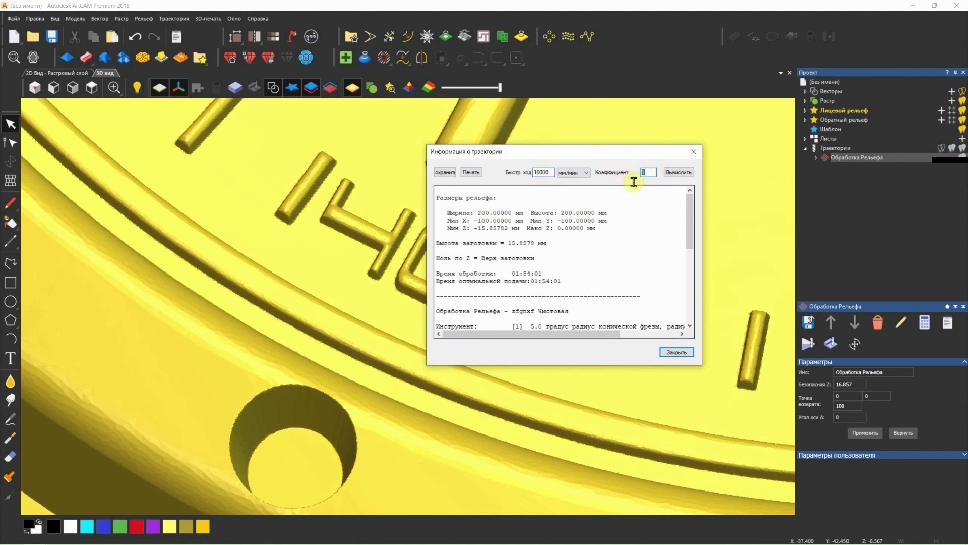
left_click(640, 213)
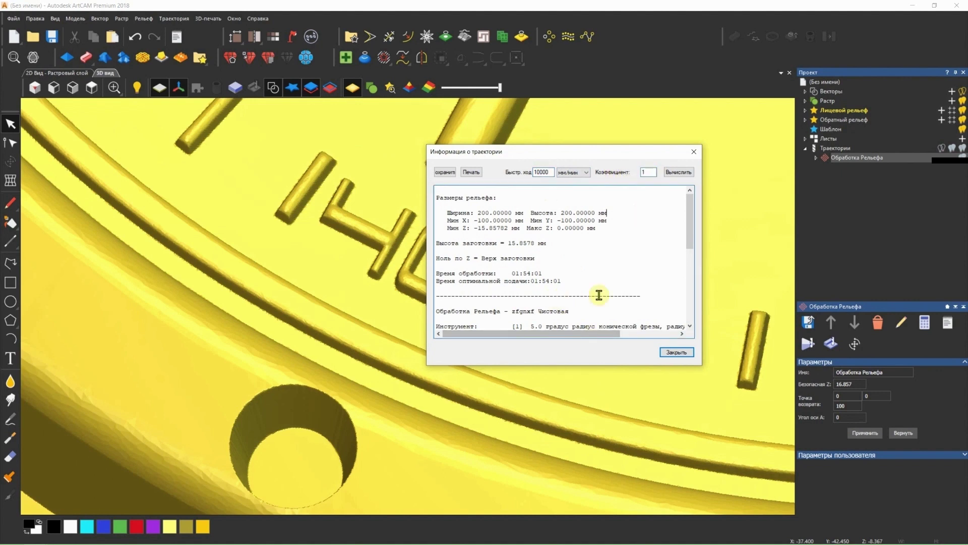
- Switch to the low-resolution model and check the machining time and coefficient in its relief toolpath summary
mouse_move(65, 543)
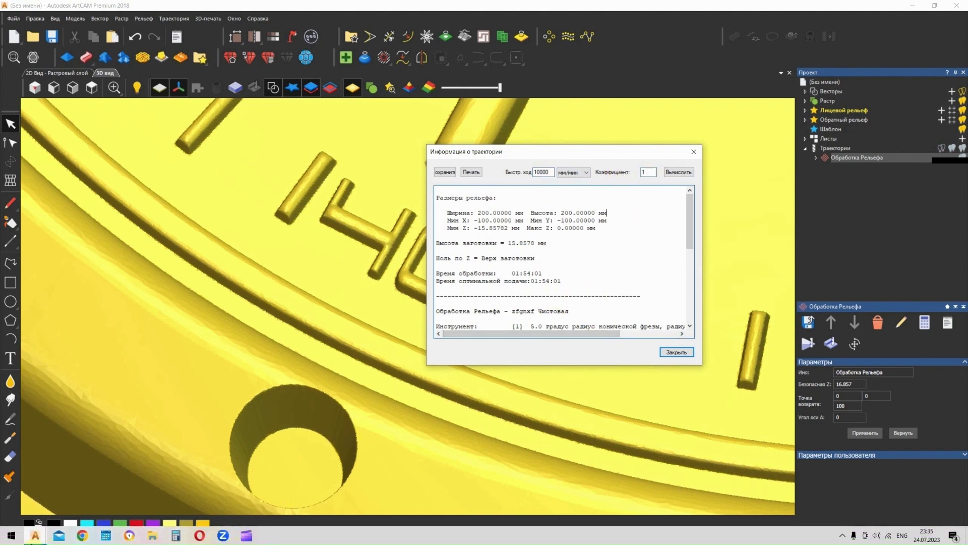
left_click(59, 487)
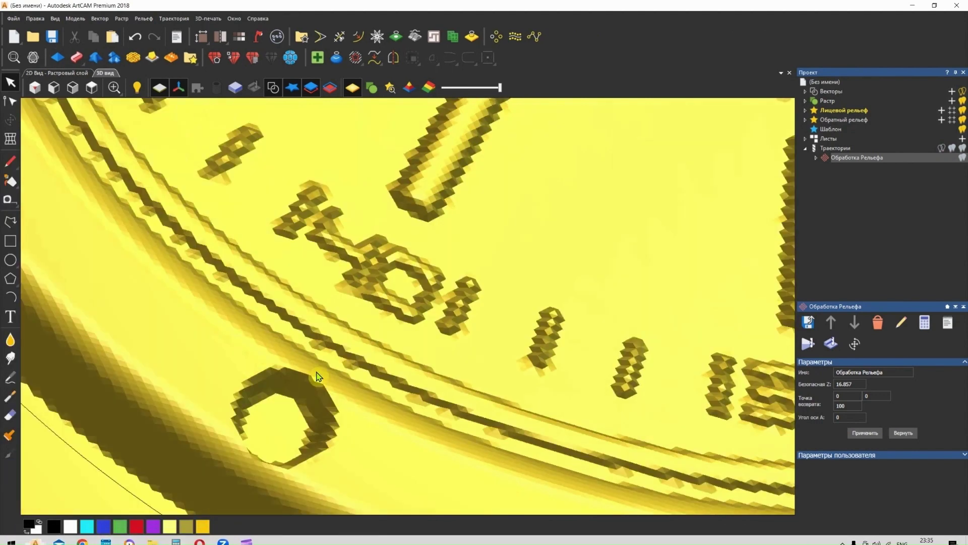
right_click(841, 157)
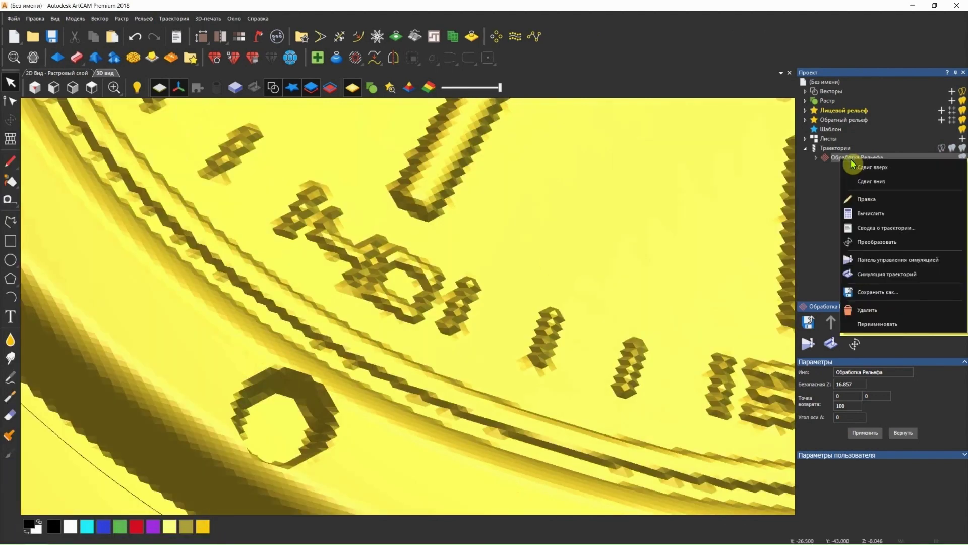
left_click(880, 227)
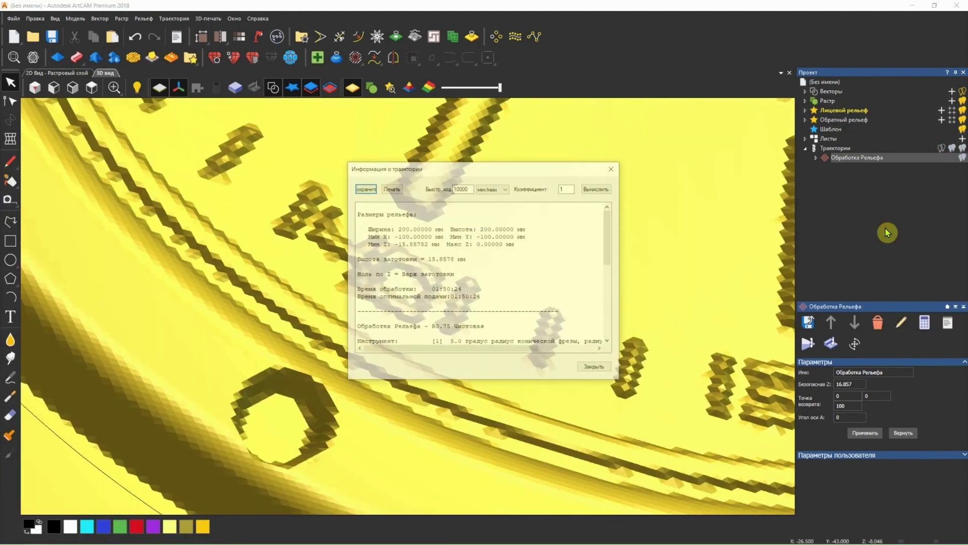
left_click_drag(433, 290, 461, 291)
left_click(471, 281)
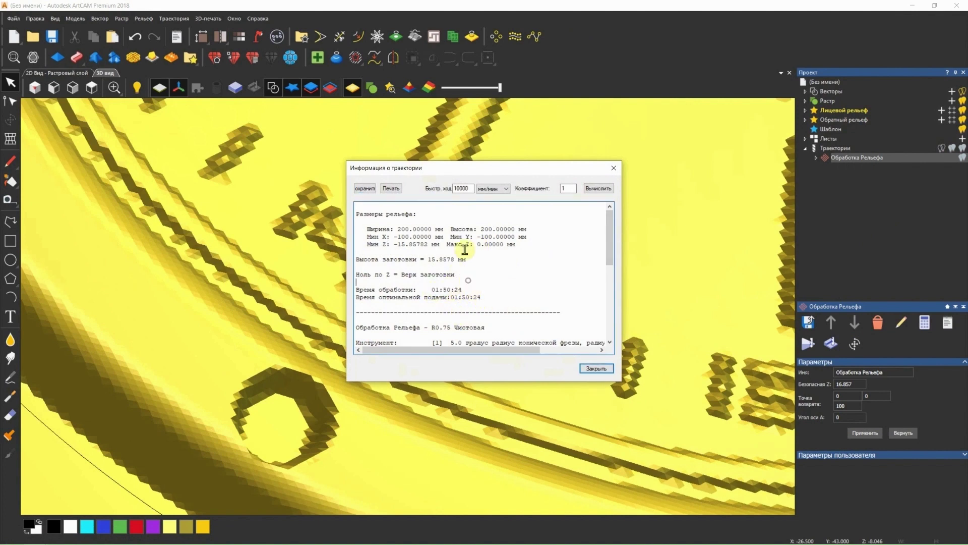
double_click(564, 189)
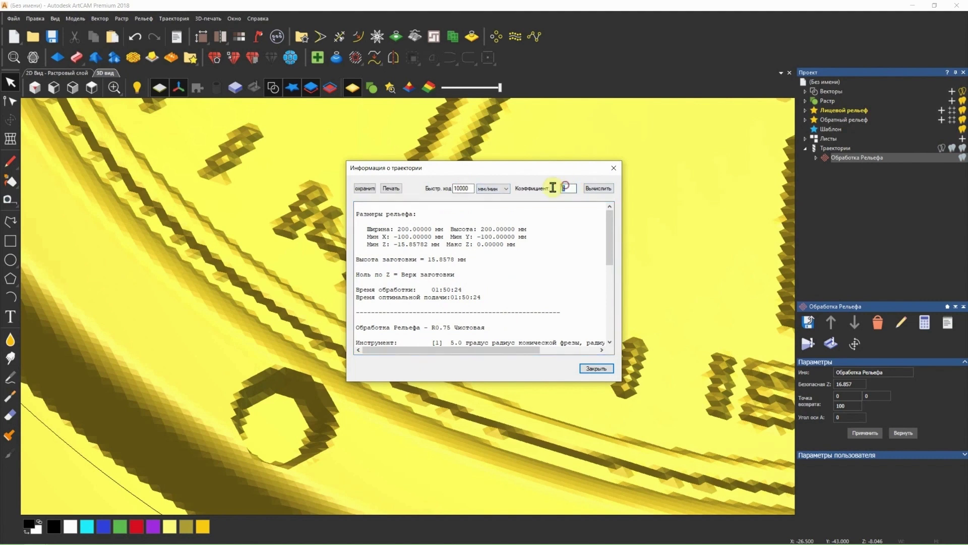
left_click_drag(433, 290, 466, 290)
left_click(490, 284)
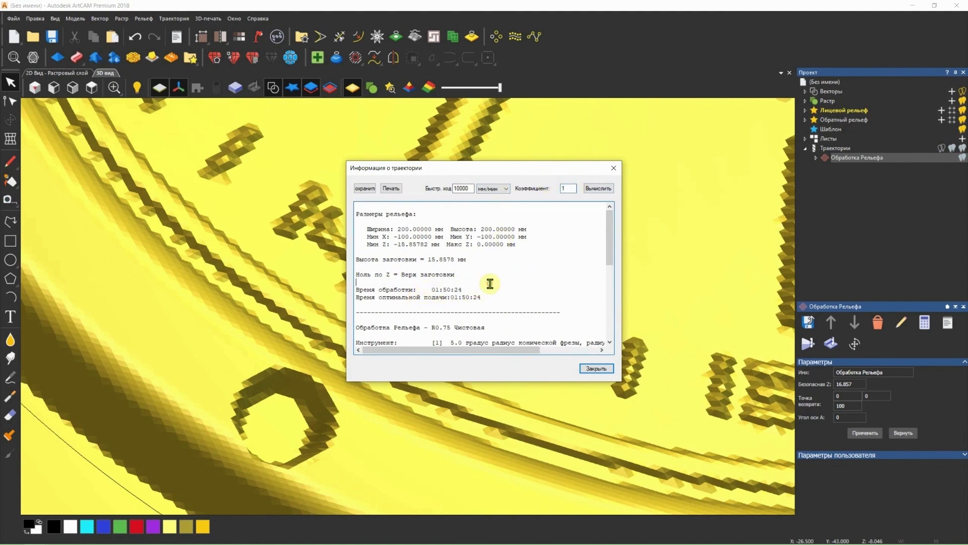
- Move the toolpath summary clear of the coarse relief, review its machining time against the visible detail, and close the summary
left_click_drag(496, 168, 682, 140)
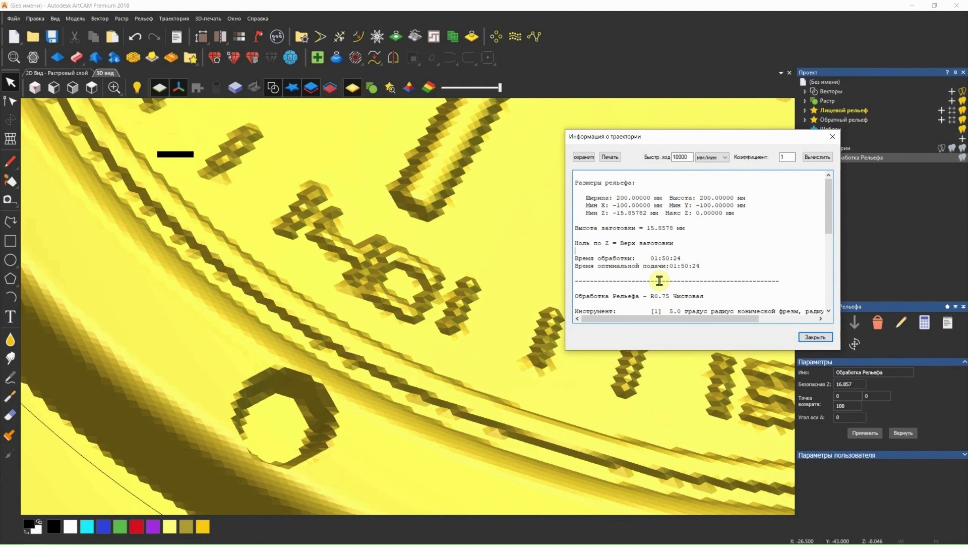
left_click_drag(702, 142, 747, 141)
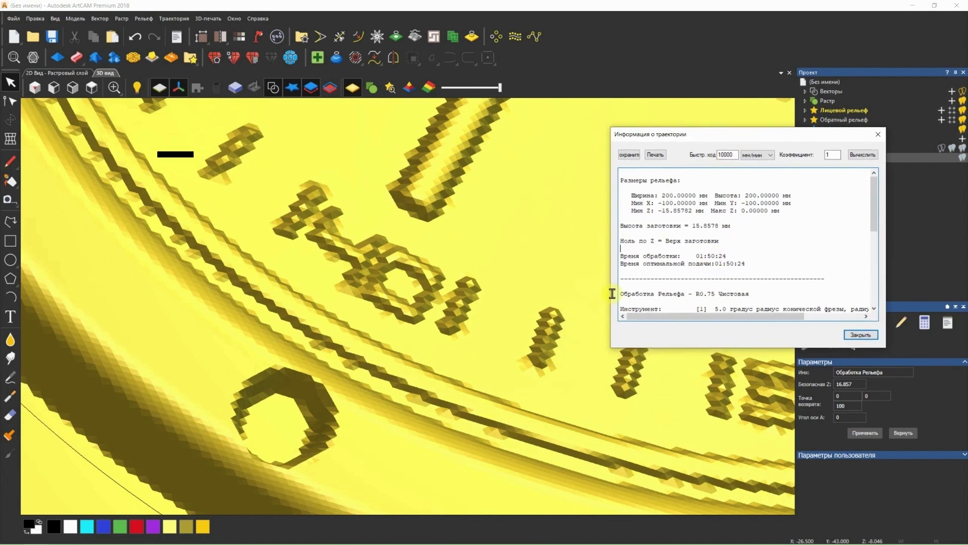
left_click_drag(711, 255, 722, 256)
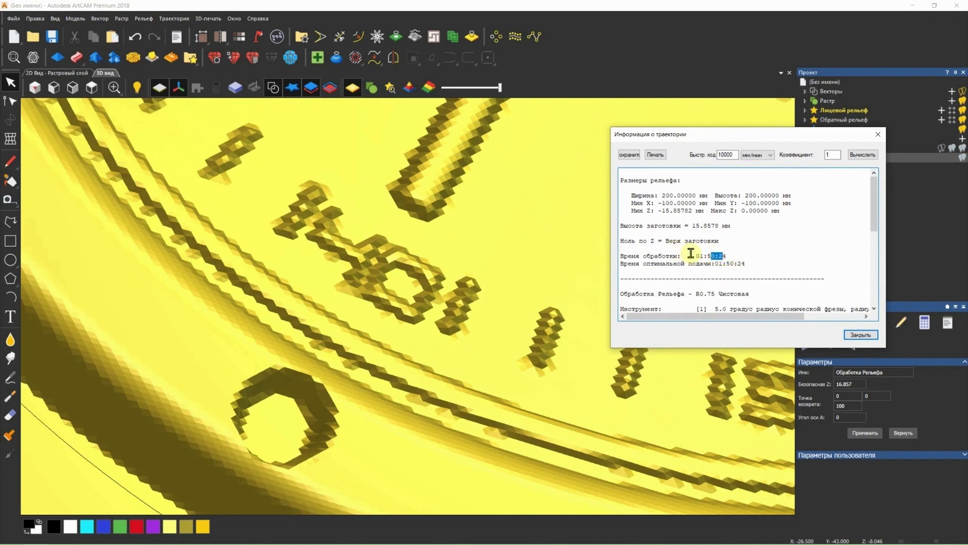
left_click(766, 243)
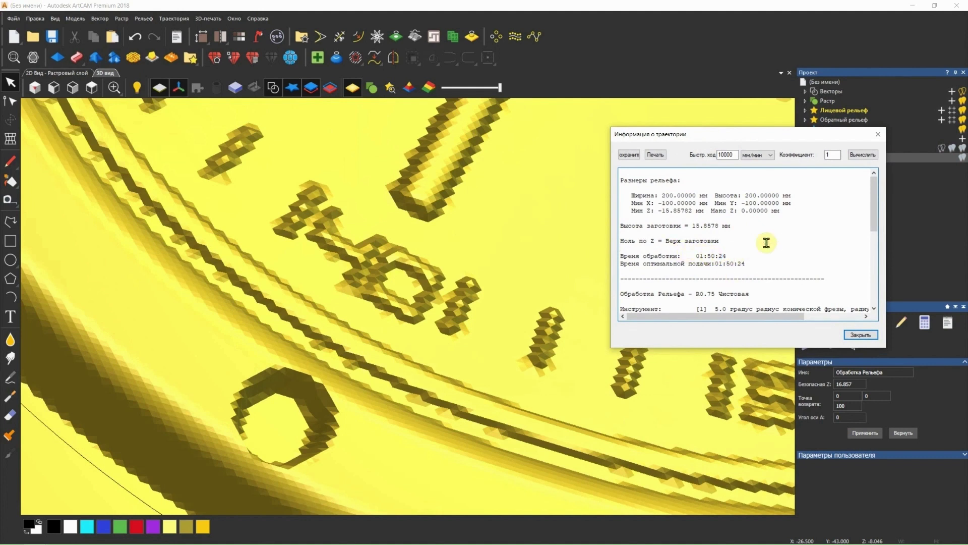
left_click_drag(747, 135, 723, 133)
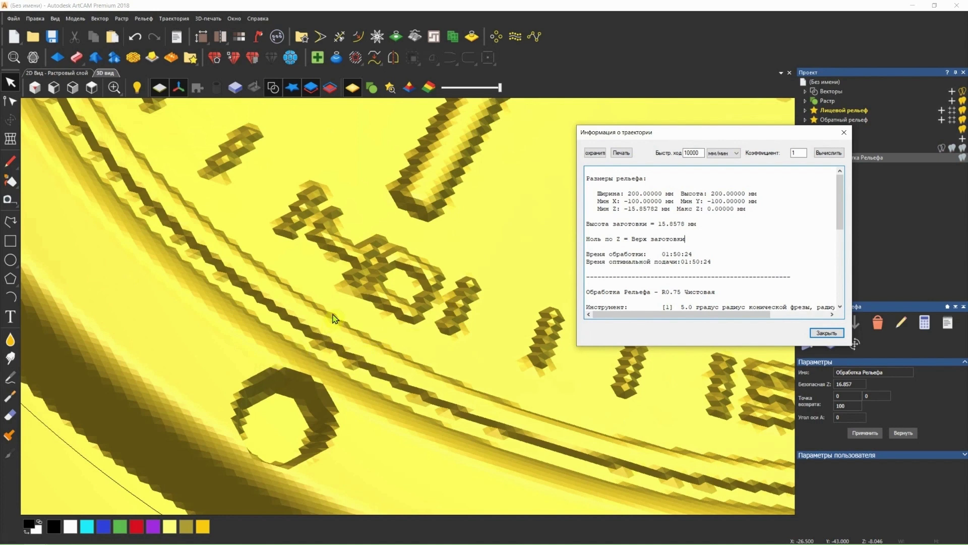
left_click_drag(666, 252, 699, 250)
left_click(841, 134)
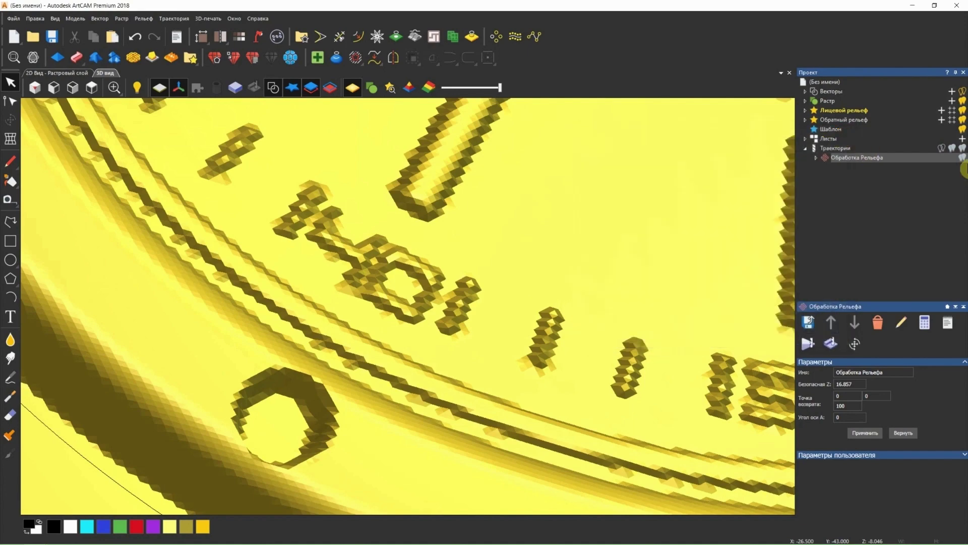
- Show the relief toolpath in the low-resolution model and examine its passes around the 40 mark
left_click(962, 160)
scroll(603, 242, "down", 5)
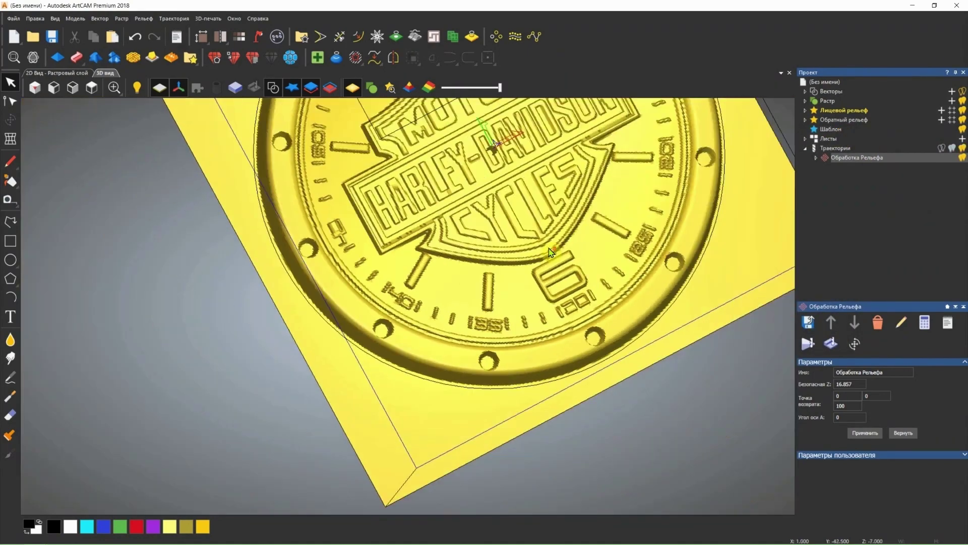
scroll(383, 312, "up", 10)
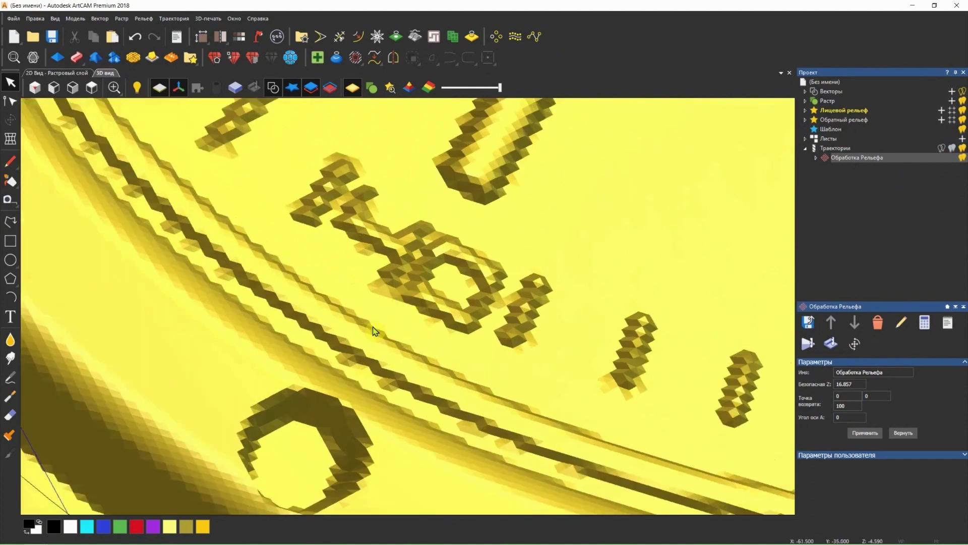
scroll(376, 325, "up", 2)
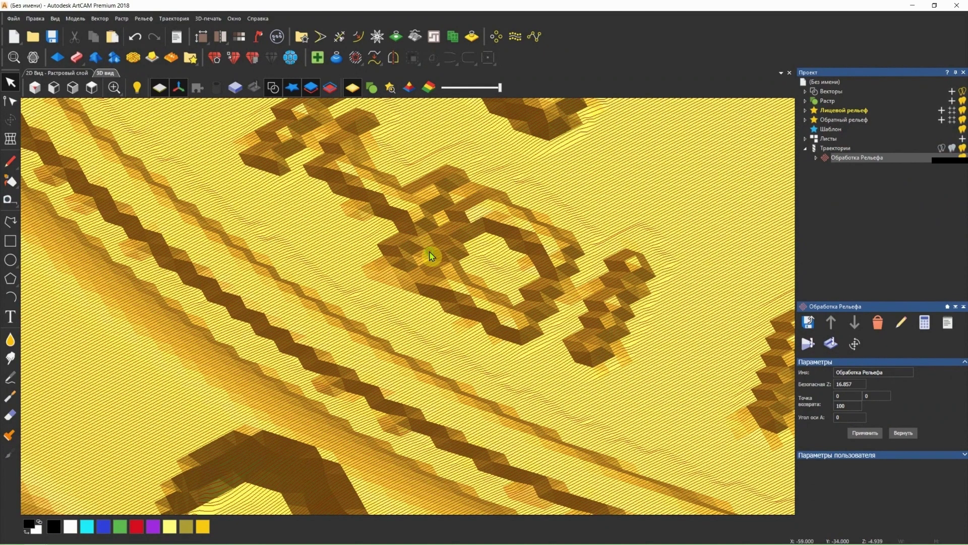
mouse_move(430, 244)
left_mouse_down()
mouse_move(430, 227)
mouse_move(430, 437)
left_mouse_up()
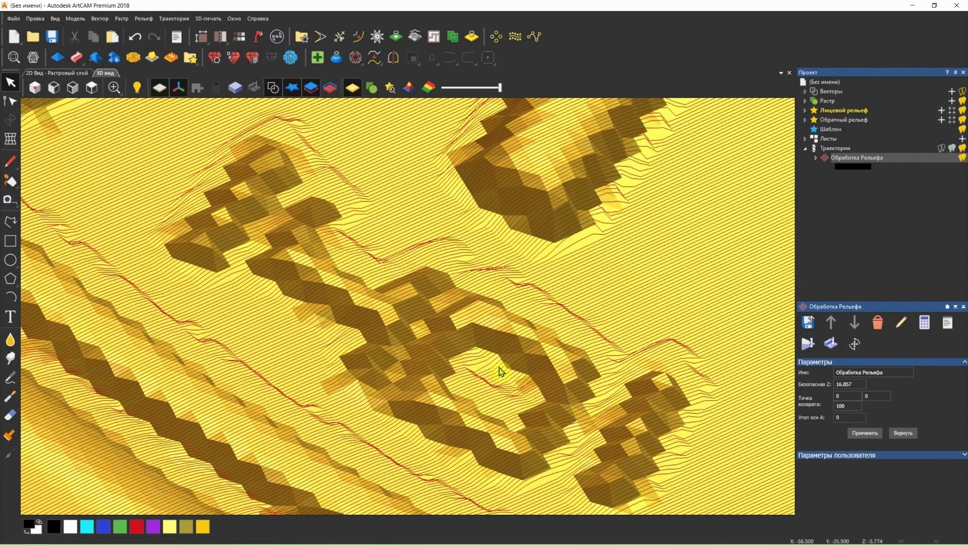
- Switch to the high-resolution model, close its toolpath summary, and show the relief toolpath around the 40 mark for comparison
mouse_move(100, 542)
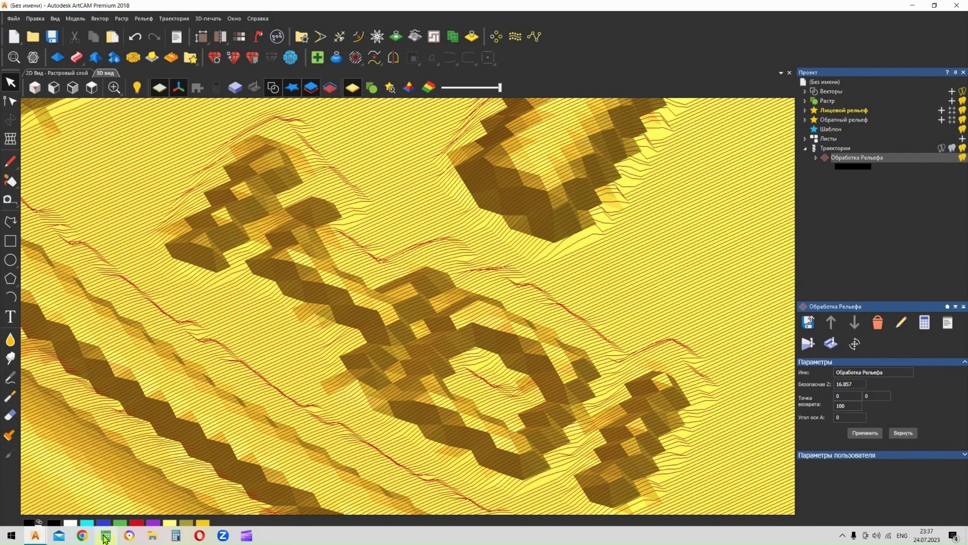
mouse_move(34, 539)
left_click(134, 501)
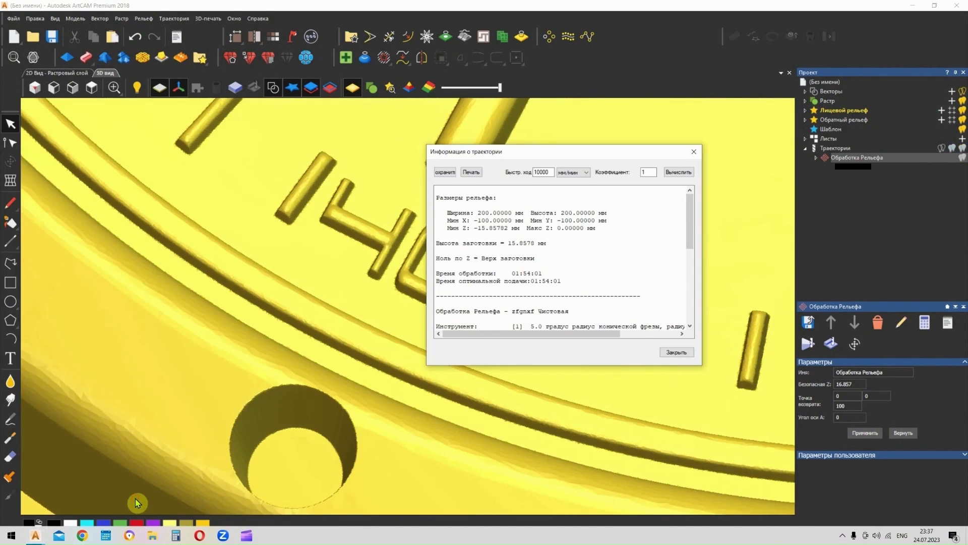
left_click(692, 151)
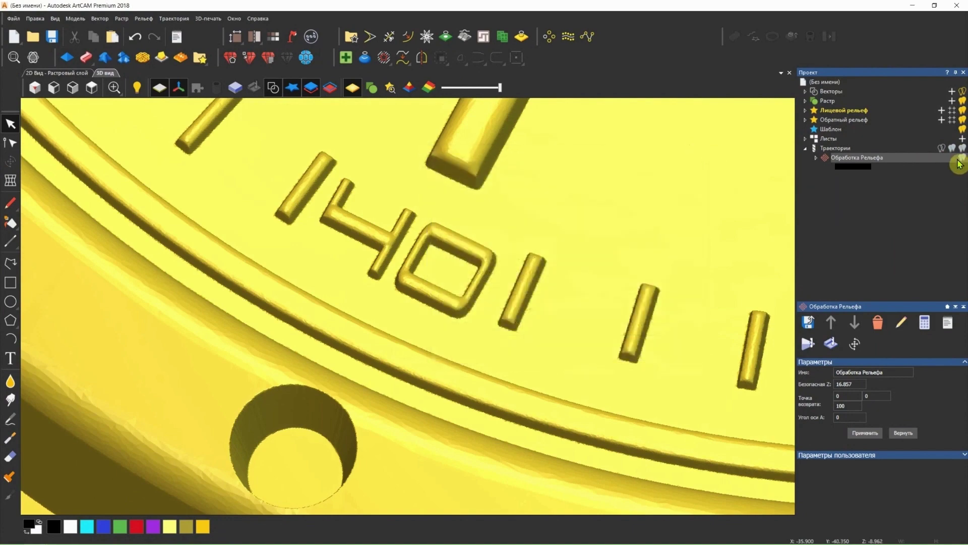
left_click(962, 157)
scroll(434, 261, "up", 2)
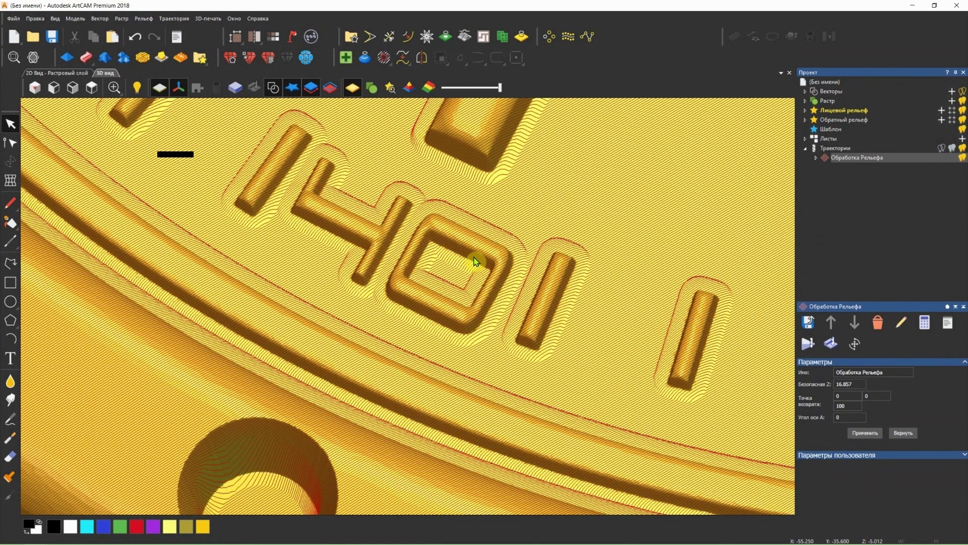
- View the high-resolution model from above, hide its relief toolpath, and inspect the clock-face relief at an angle
scroll(462, 260, "down", 10)
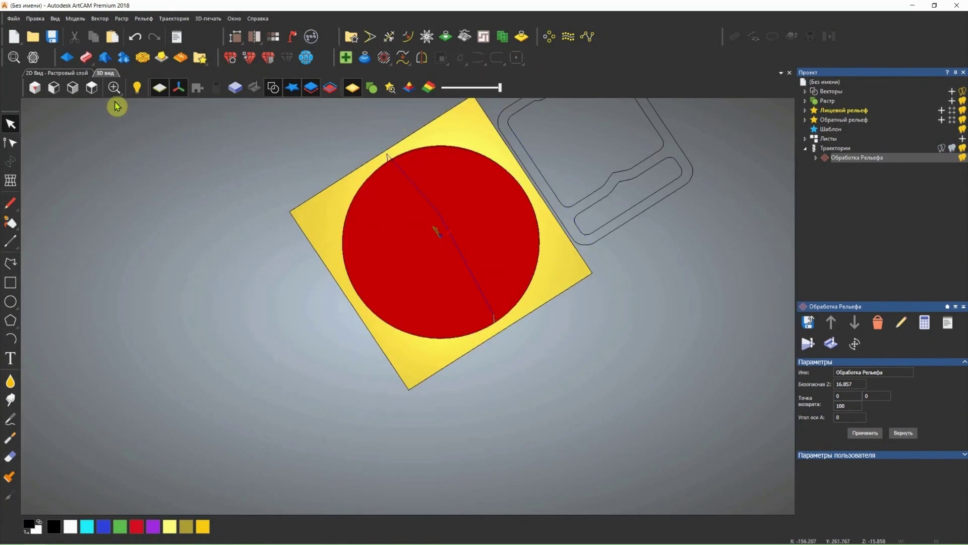
left_click(94, 87)
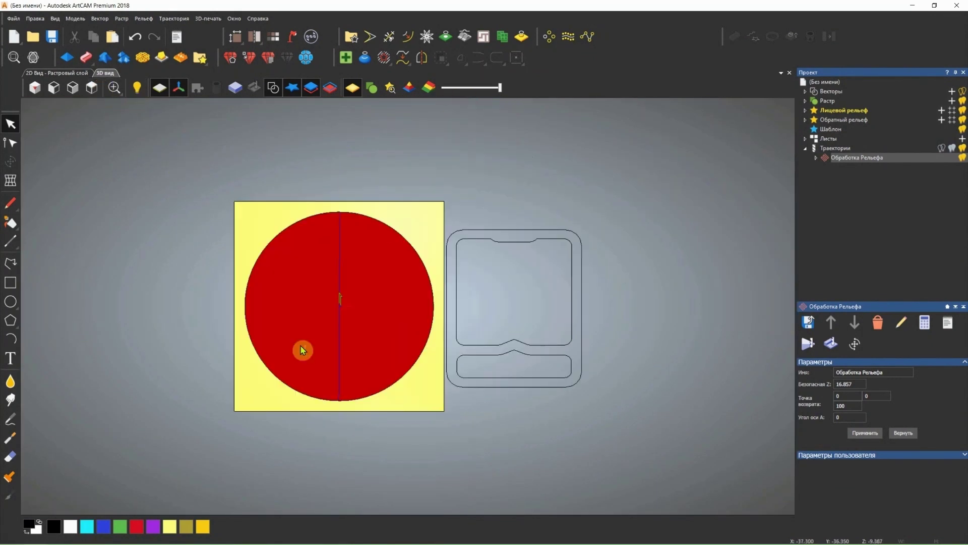
scroll(303, 350, "up", 2)
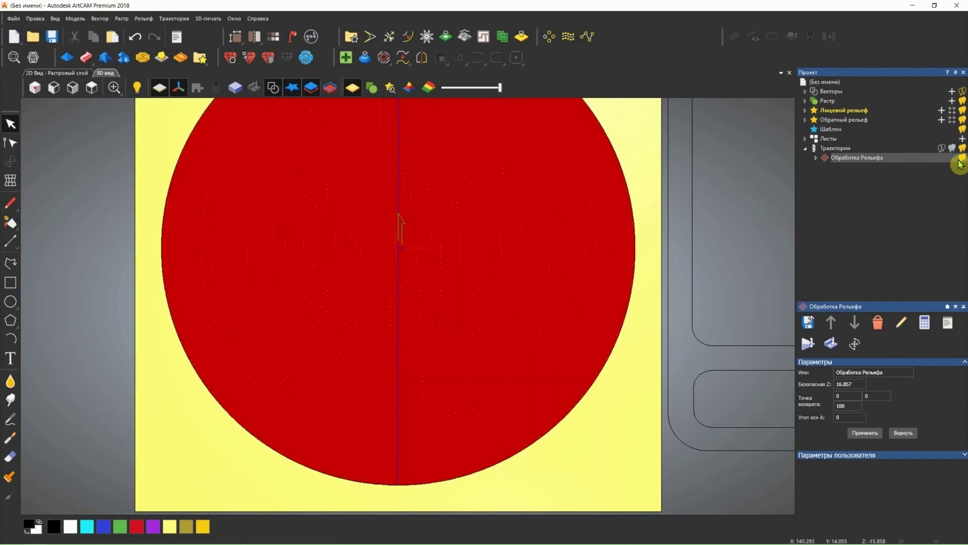
left_click_drag(277, 147, 254, 164)
left_click_drag(438, 258, 298, 274)
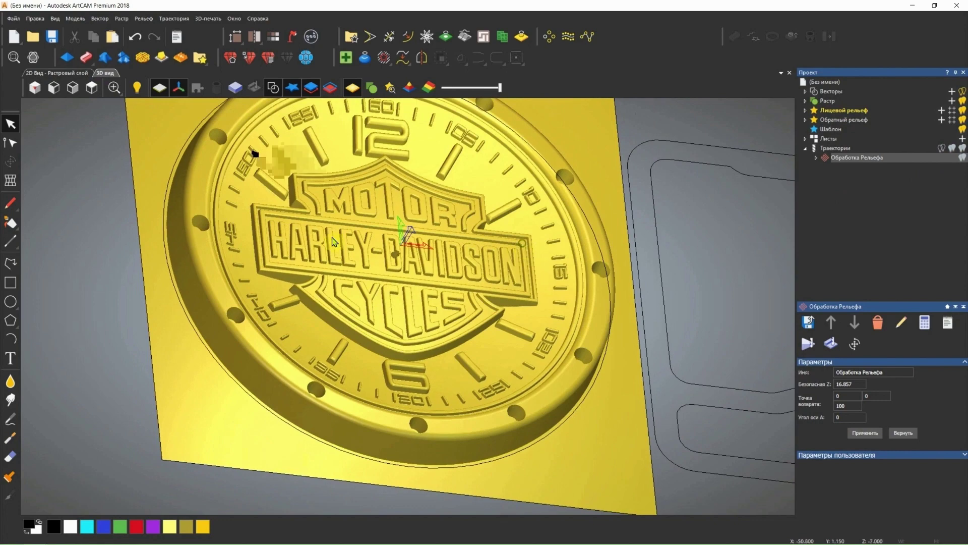
scroll(297, 274, "up", 5)
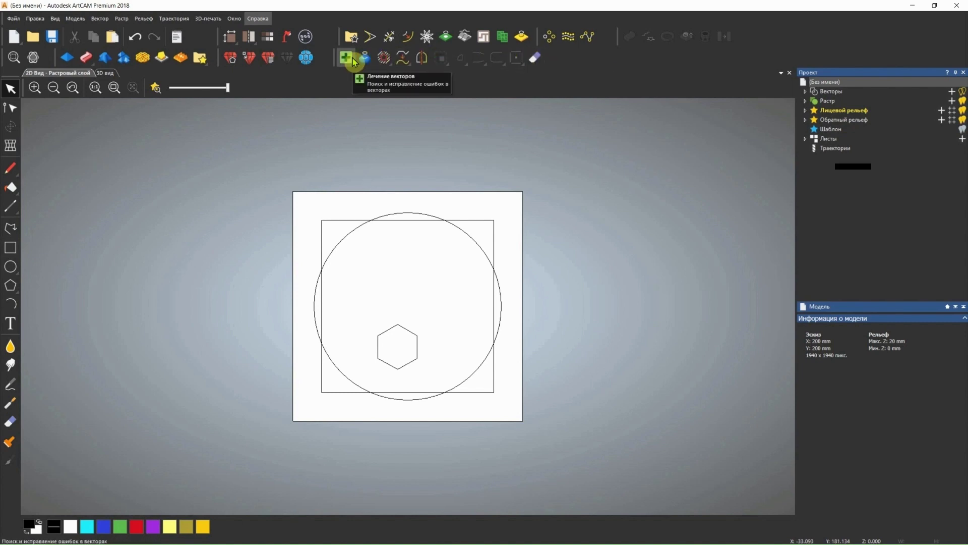
- Shift the vector-editing toolbar slightly along its row, away from the neighbouring toolbar
left_click_drag(335, 57, 357, 58)
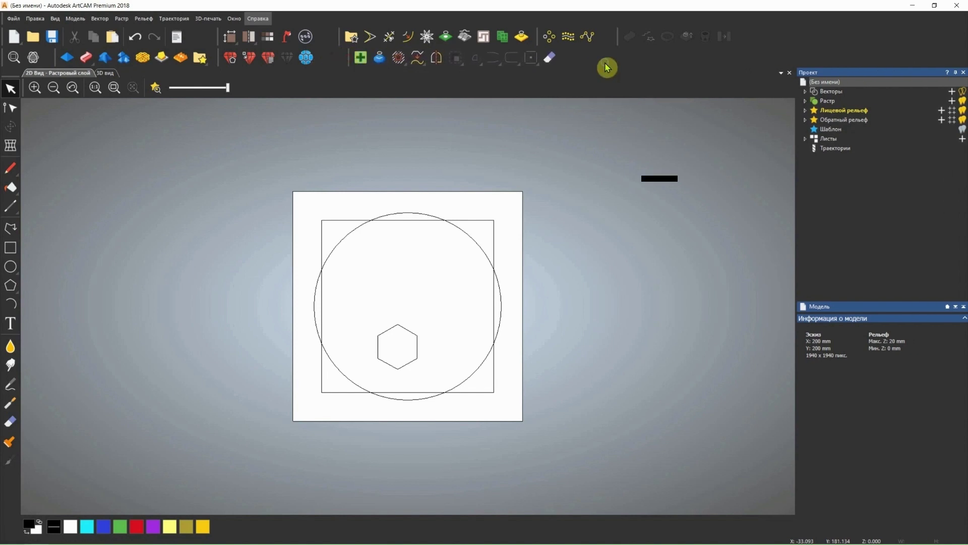
right_click(607, 66)
left_click(637, 362)
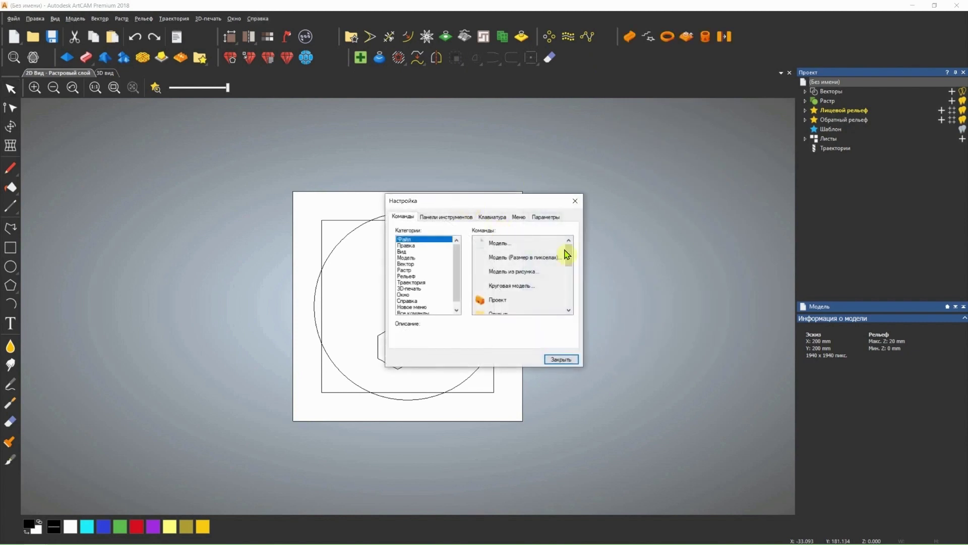
left_click(575, 201)
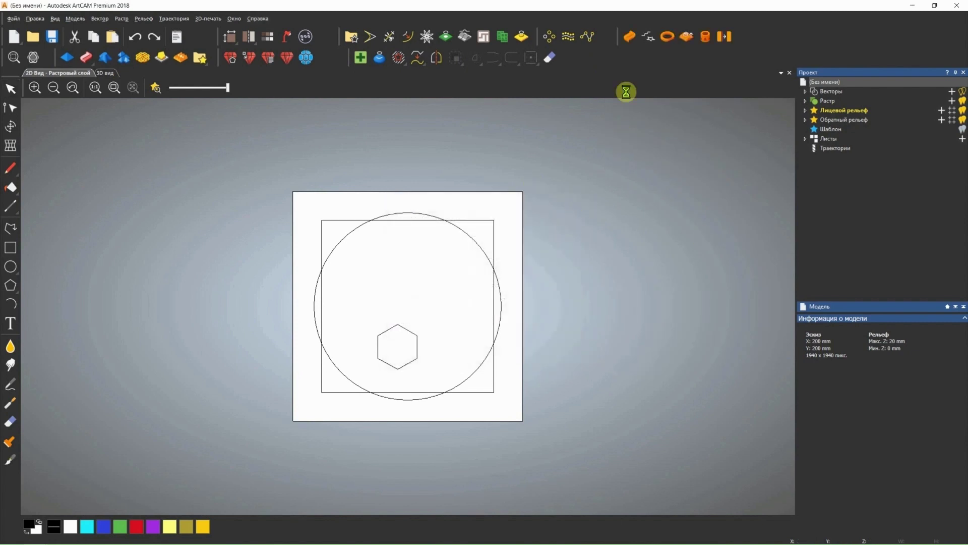
- Remove the Очистить command from the vector-editing toolbar and add it from the Растр command category beside the copy-along-curve tool
right_click(593, 59)
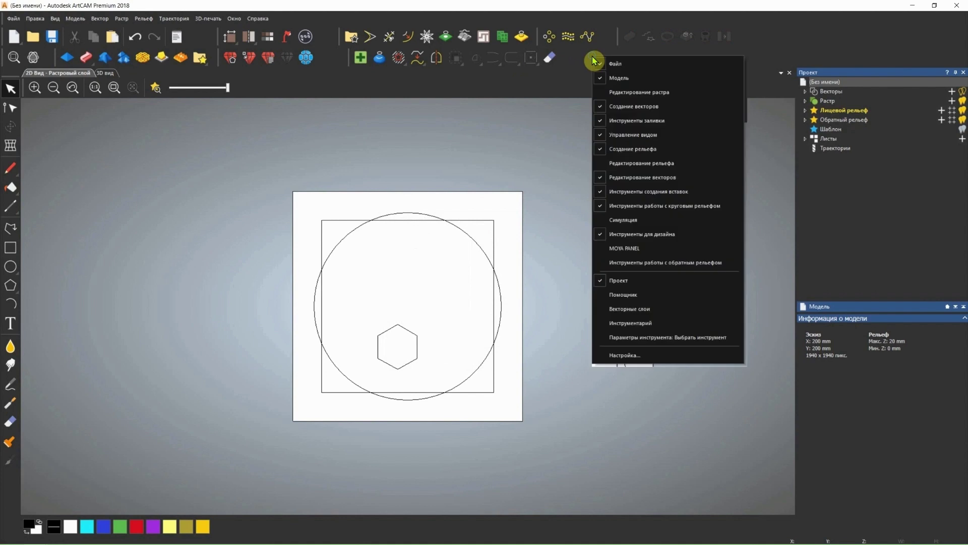
left_click(613, 355)
left_click_drag(452, 208, 583, 132)
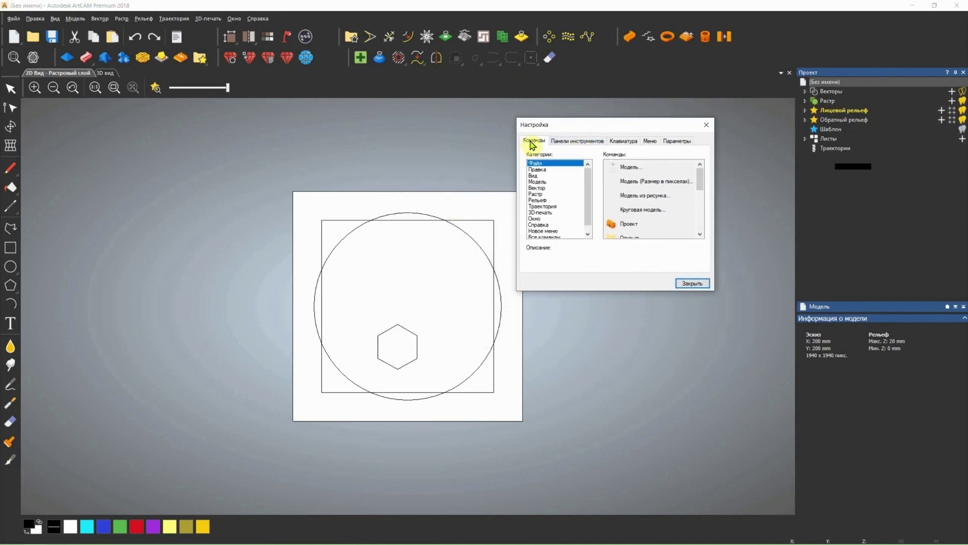
left_click(585, 181)
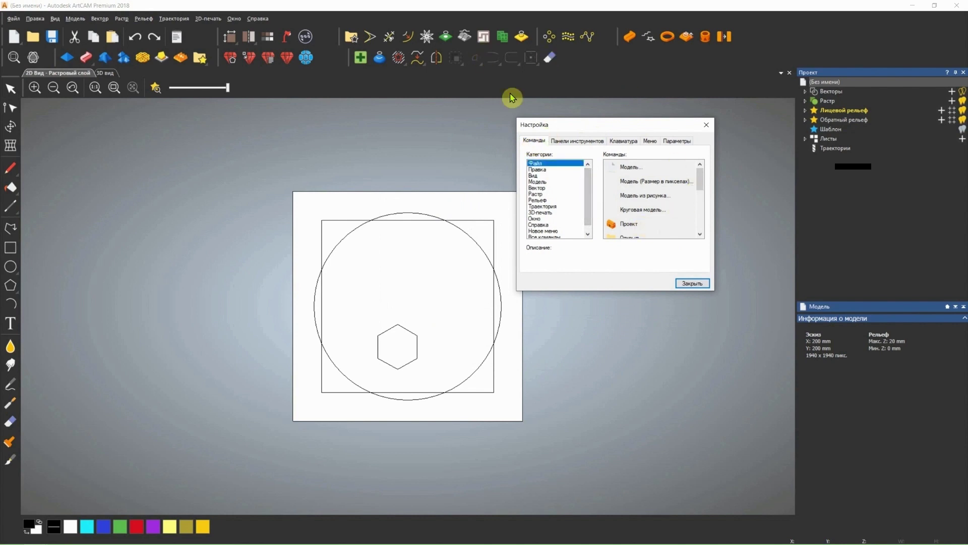
left_click_drag(549, 57, 632, 187)
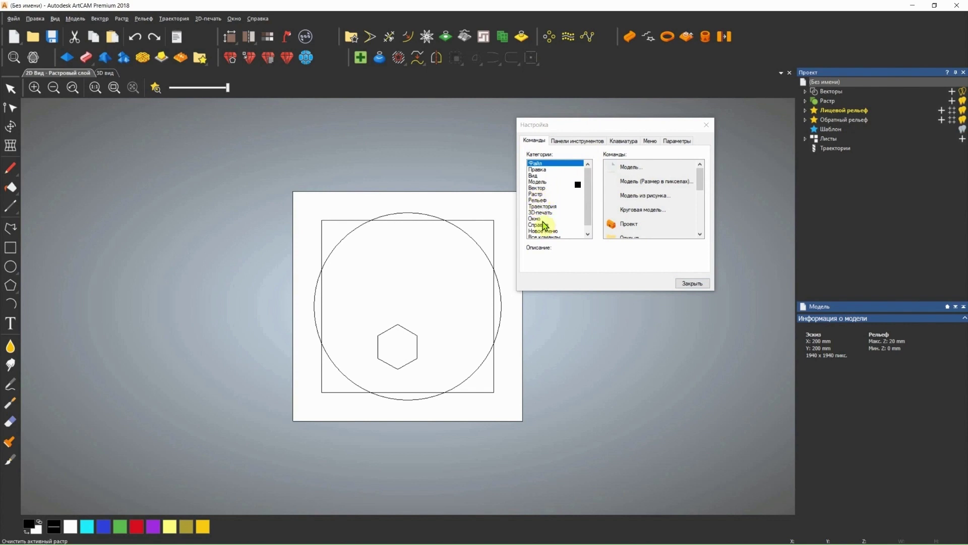
left_click(536, 194)
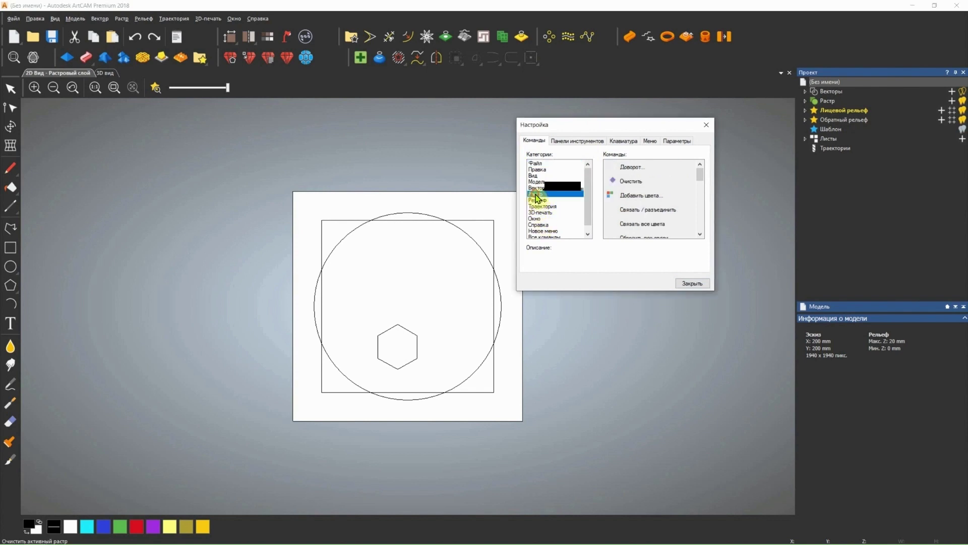
mouse_move(630, 182)
left_mouse_down()
mouse_move(600, 153)
mouse_move(555, 65)
mouse_move(381, 59)
mouse_move(533, 83)
mouse_move(532, 61)
mouse_move(591, 41)
left_mouse_up()
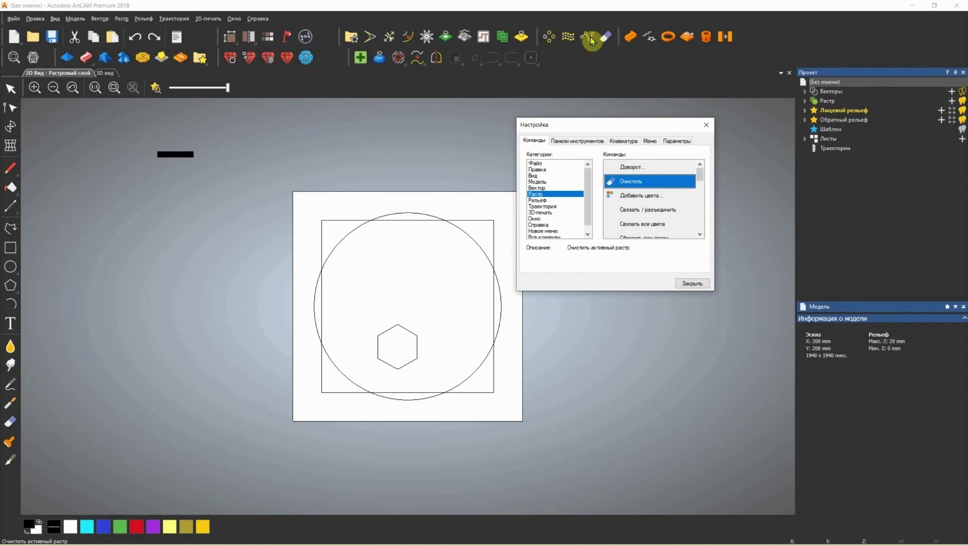
- Enable the Симуляция toolbar, close the customization settings, and pull the toolbar out over the drawing area
left_click(593, 141)
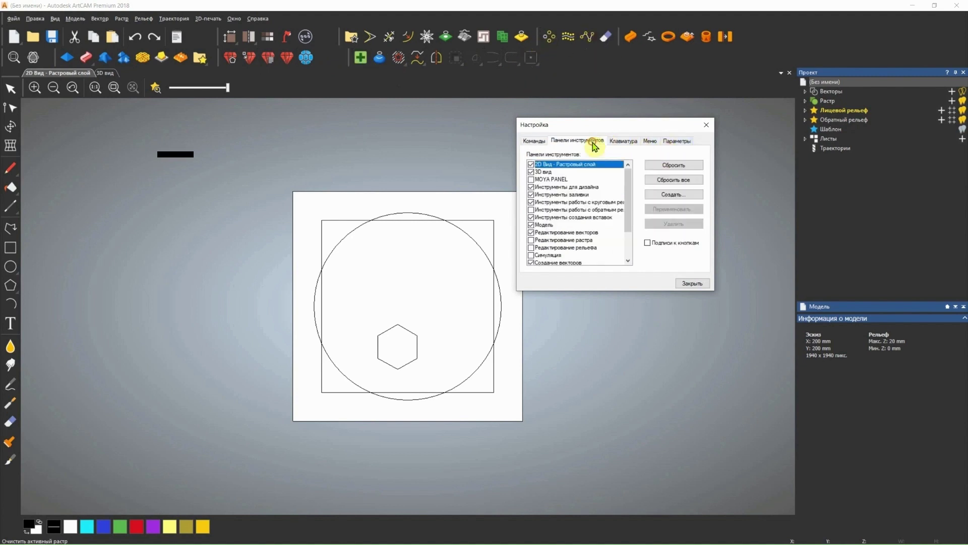
left_click_drag(619, 126, 464, 162)
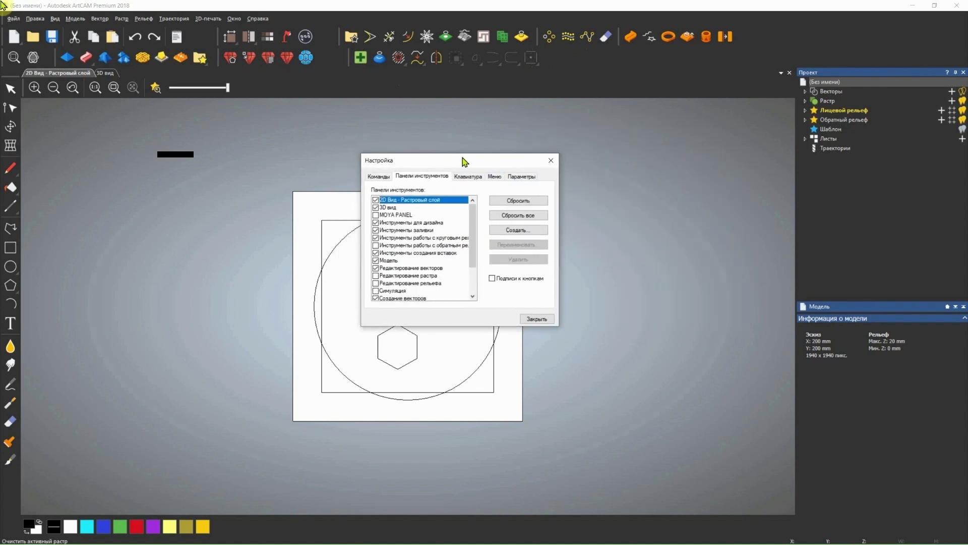
left_click(375, 291)
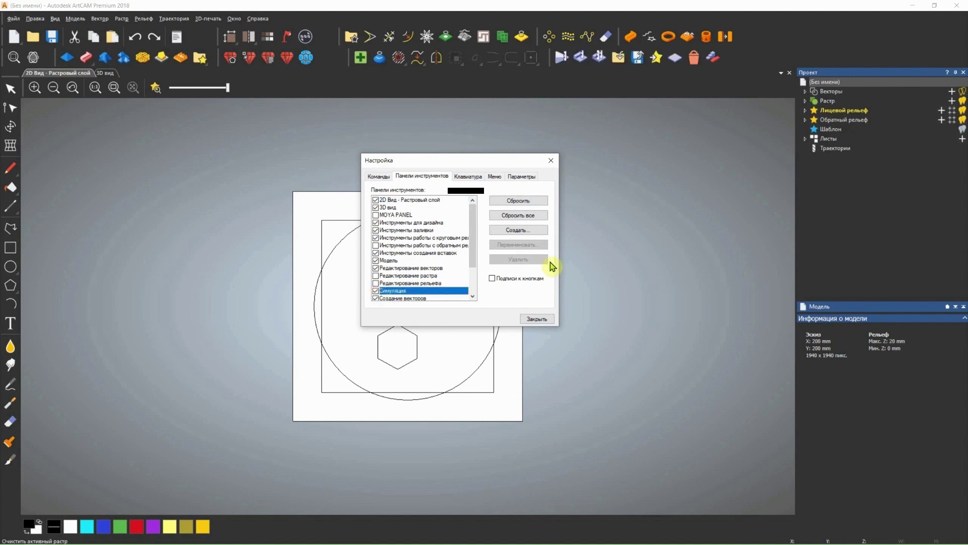
left_click(551, 160)
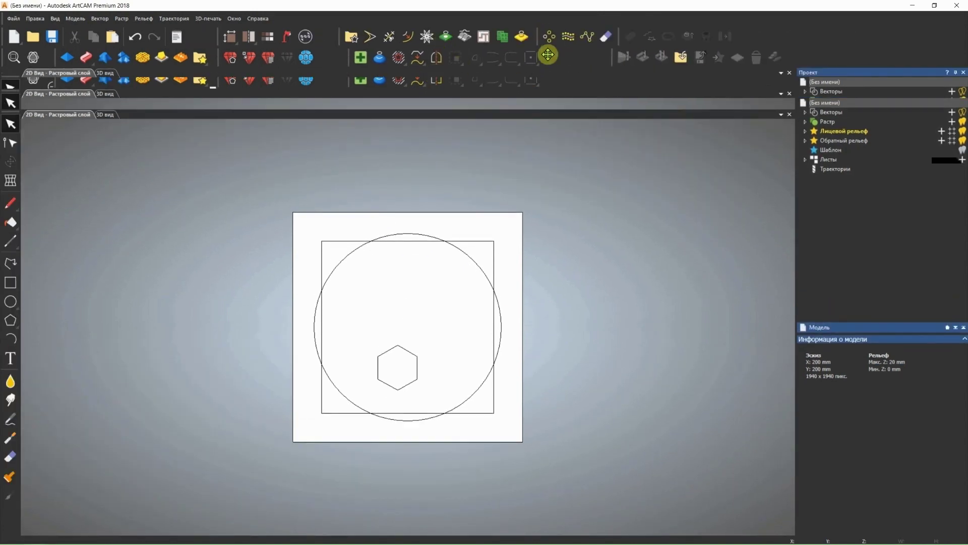
left_click_drag(561, 78, 684, 146)
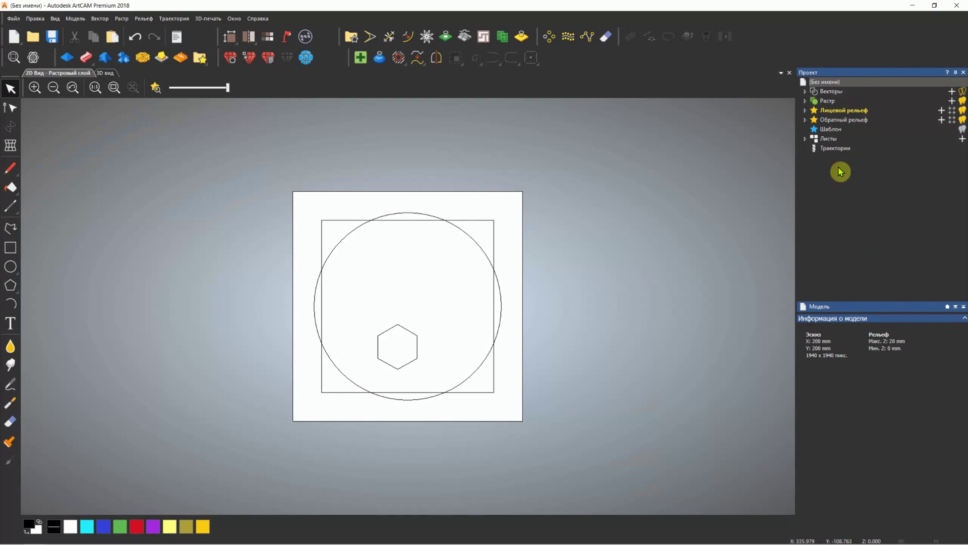
- Close the Проект panel so the drawing area fills the window
left_click(492, 275)
left_click(467, 272)
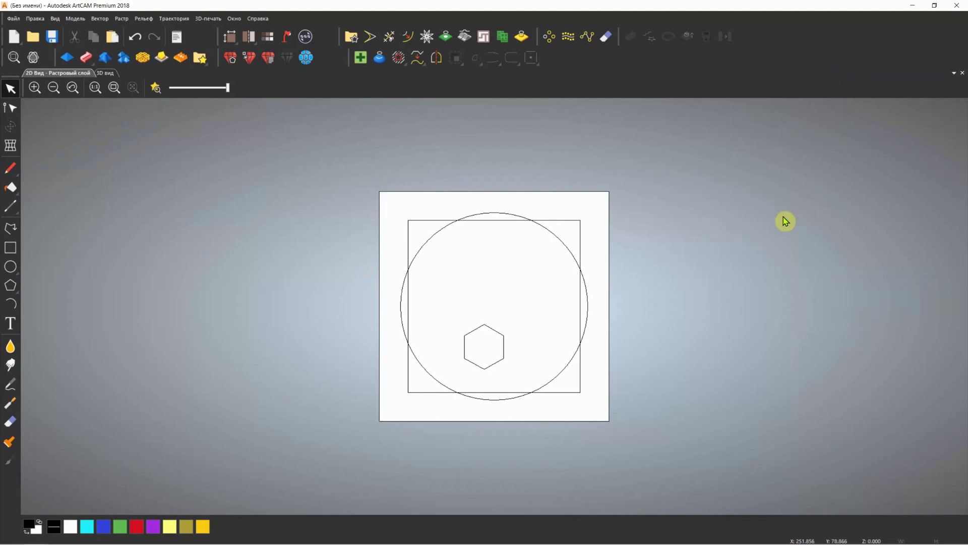
right_click(685, 184)
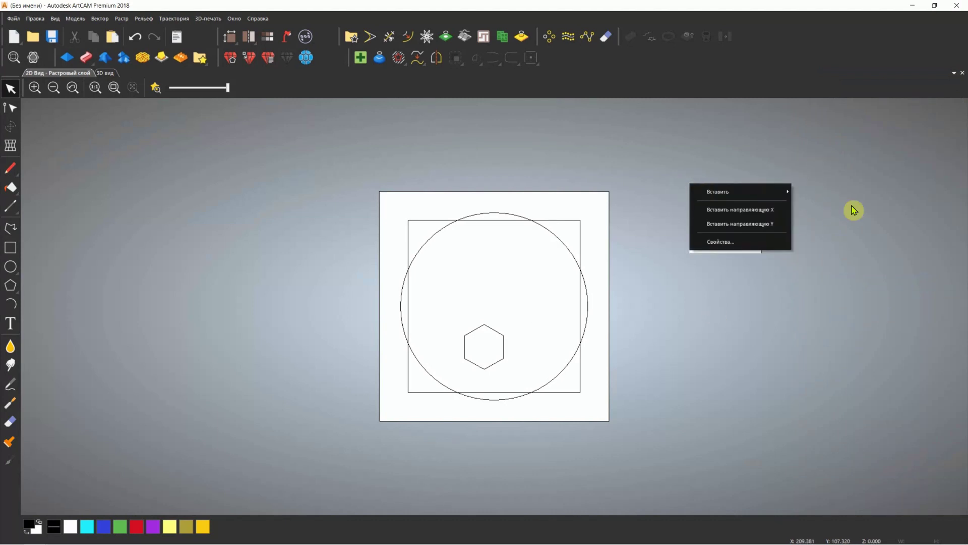
left_click(872, 187)
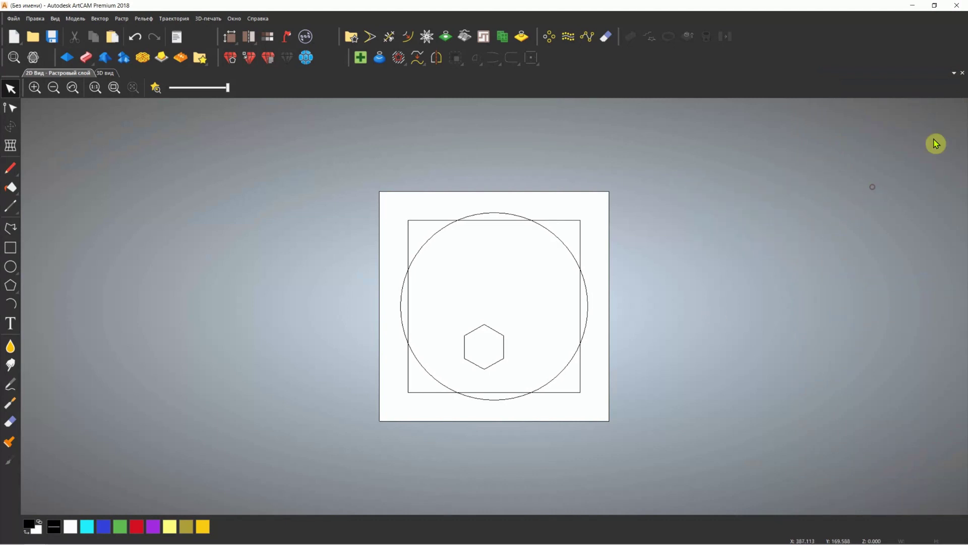
- Restore the Проект panel and dock it beside the drawing area
right_click(712, 57)
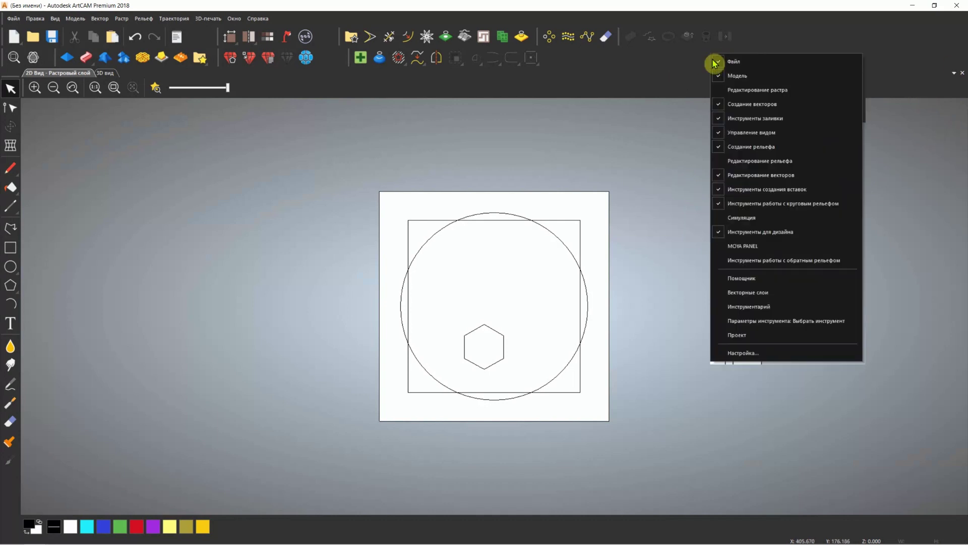
left_click(676, 58)
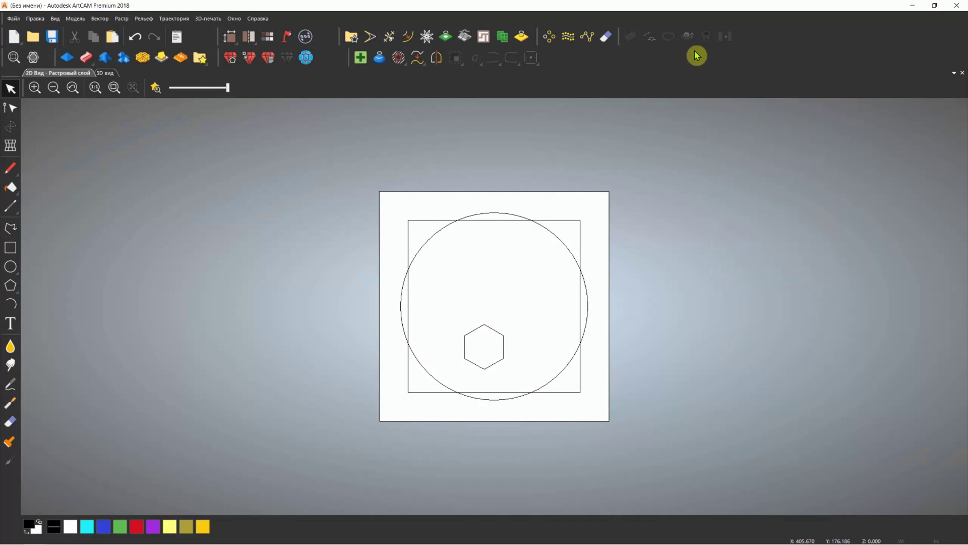
right_click(691, 57)
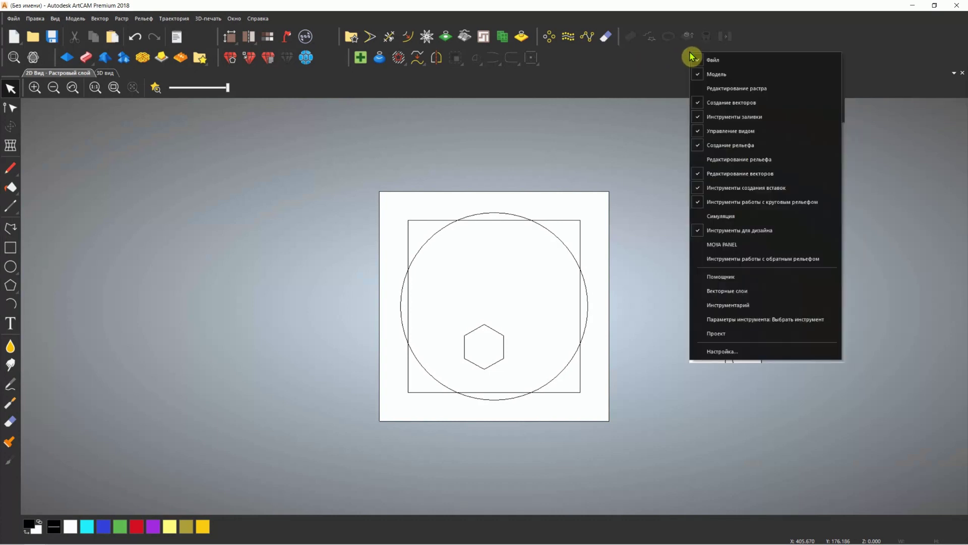
left_click(700, 335)
left_click_drag(888, 73, 952, 304)
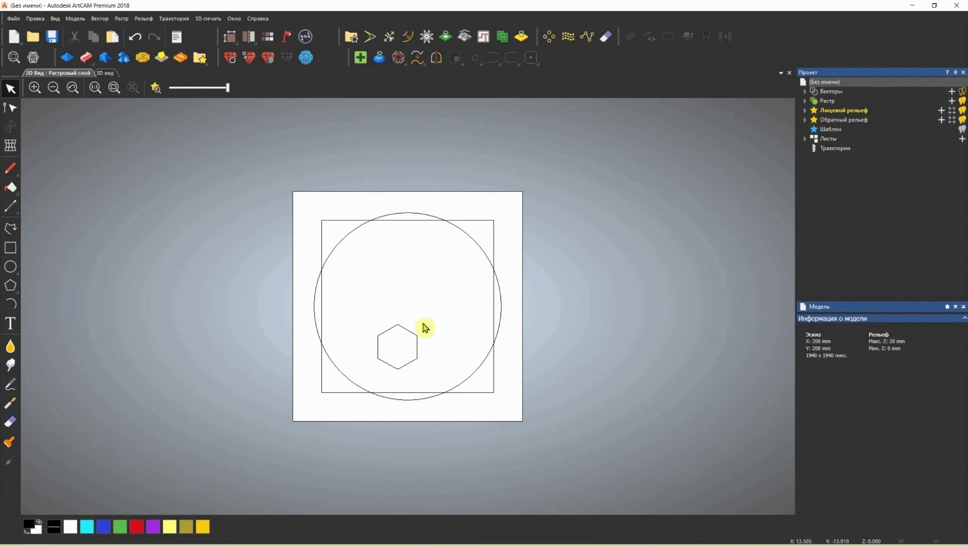
- Select the small hexagon, view its Преобразовать settings twice, and clear the selection
left_click_drag(427, 321, 372, 380)
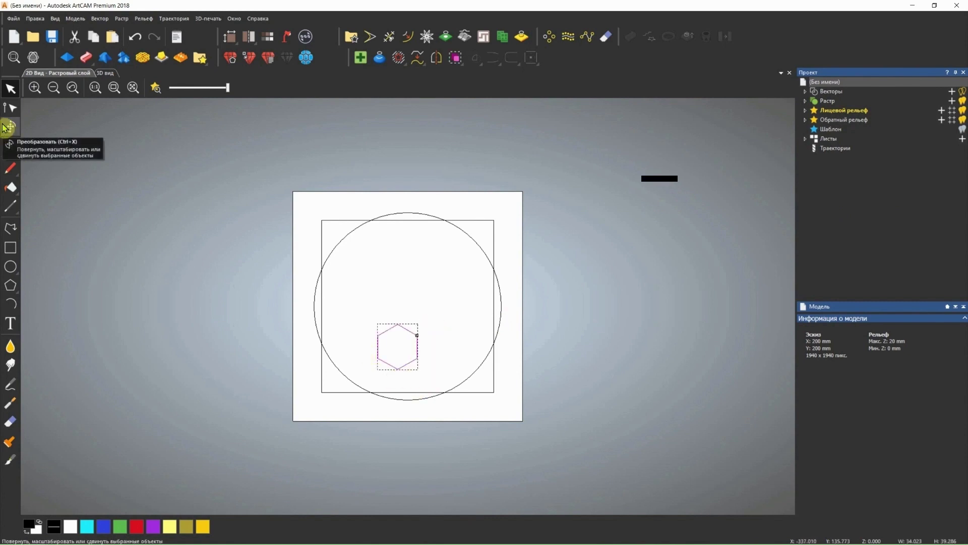
left_click(4, 127)
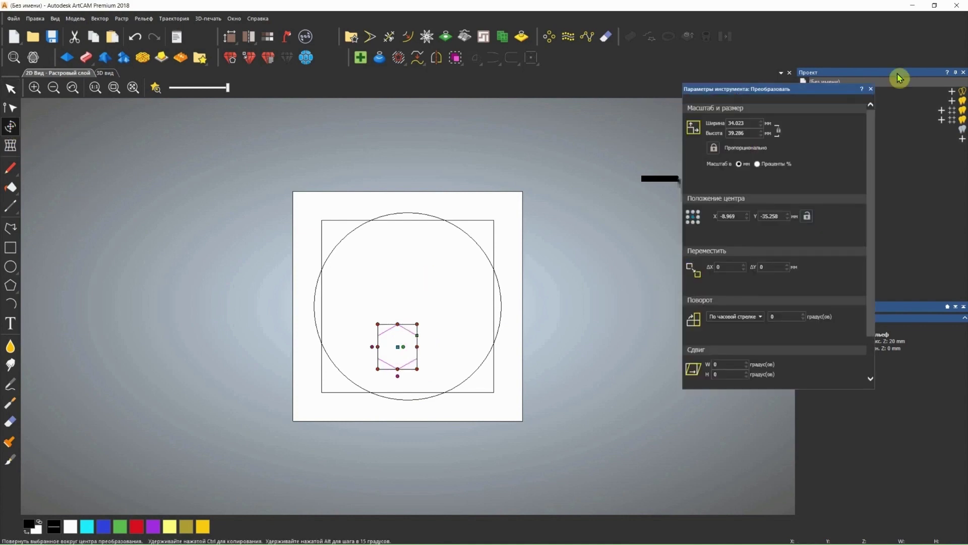
left_click(870, 89)
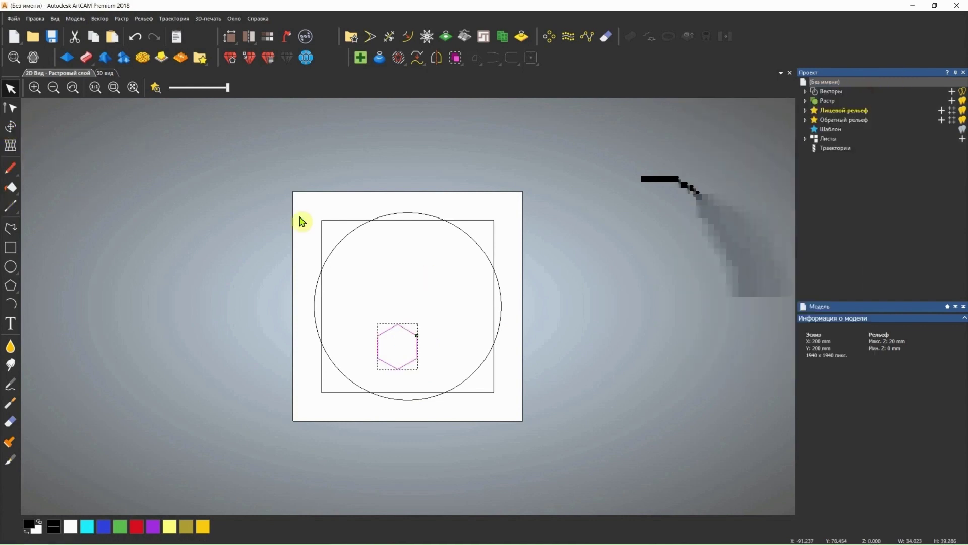
left_click(11, 126)
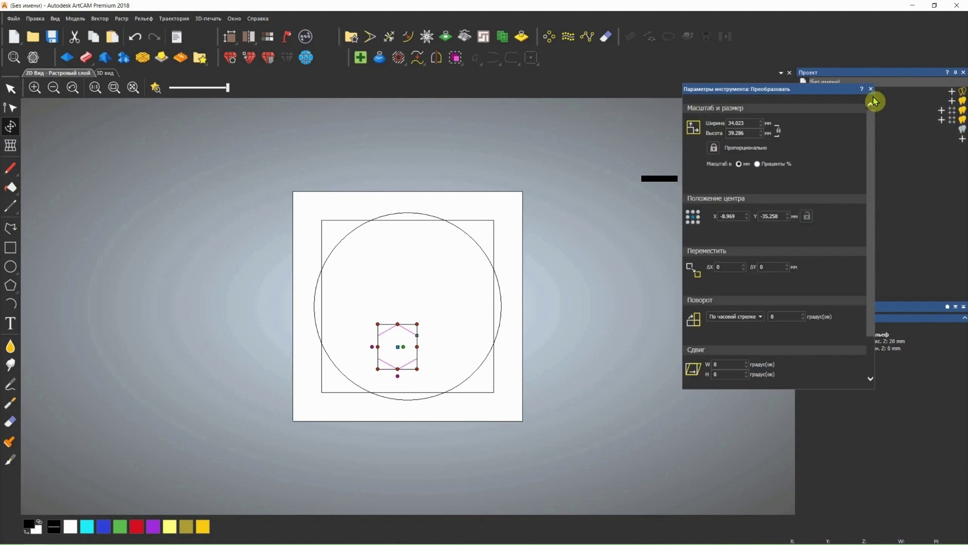
left_click(871, 89)
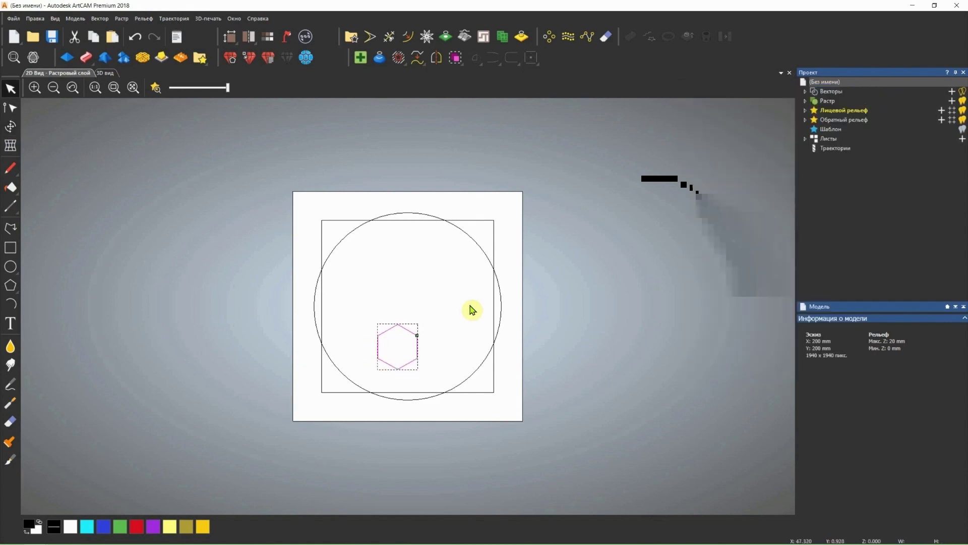
left_click(437, 291)
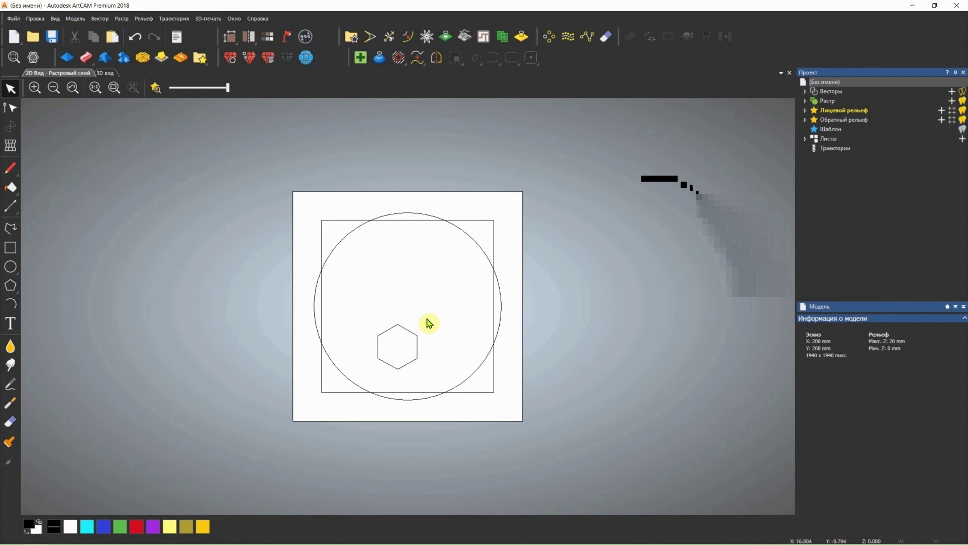
- Scale the hexagon proportionally to a width of 65 mm with the Преобразовать tool and close its settings
left_click_drag(424, 319, 389, 350)
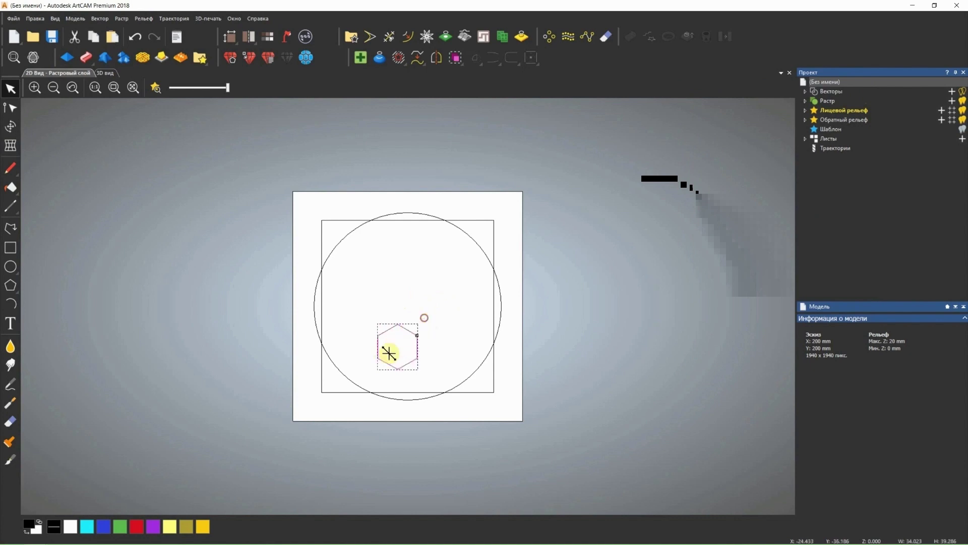
double_click(379, 348)
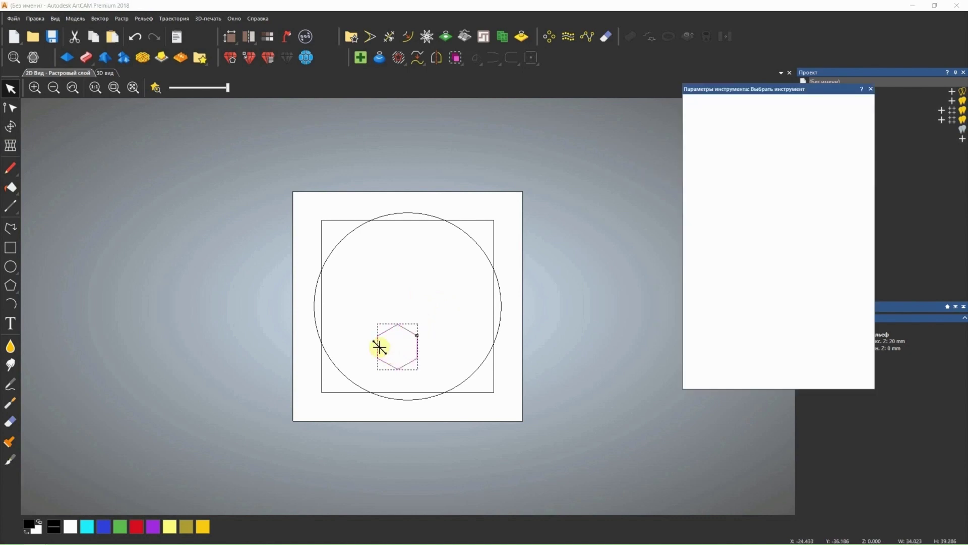
left_click_drag(785, 94, 774, 100)
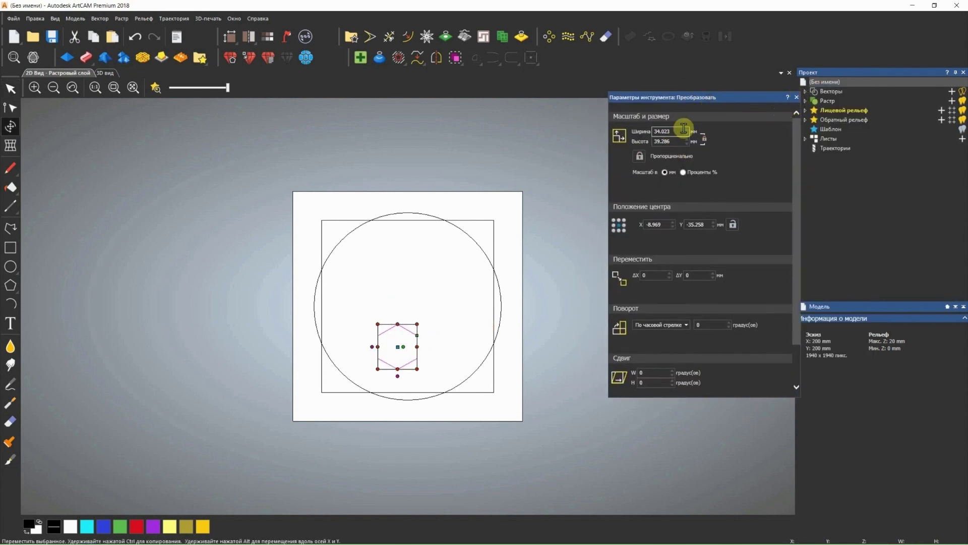
double_click(669, 131)
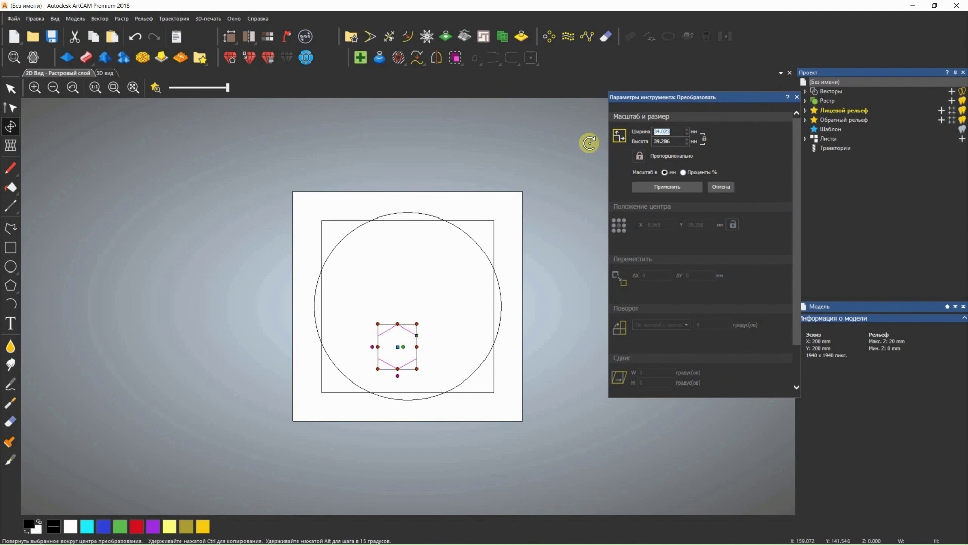
double_click(666, 133)
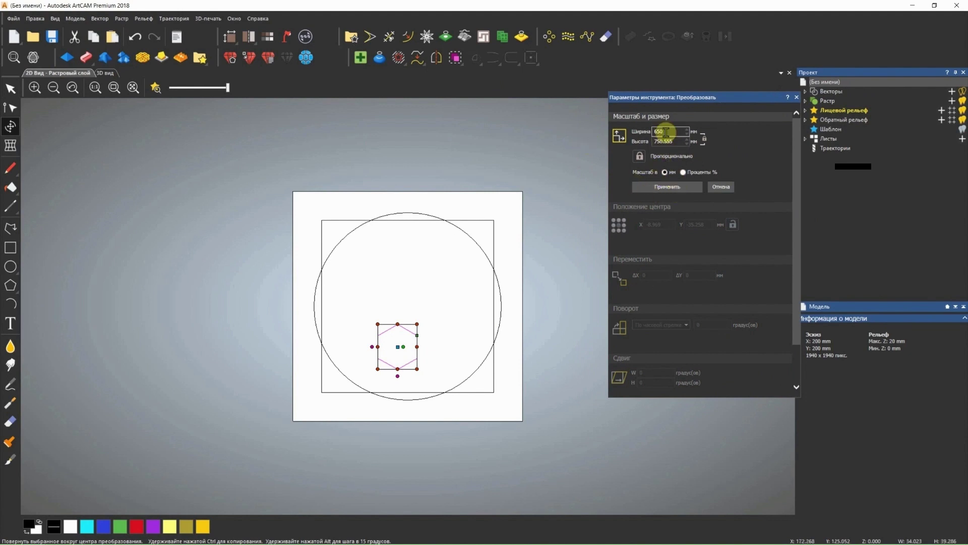
type("65")
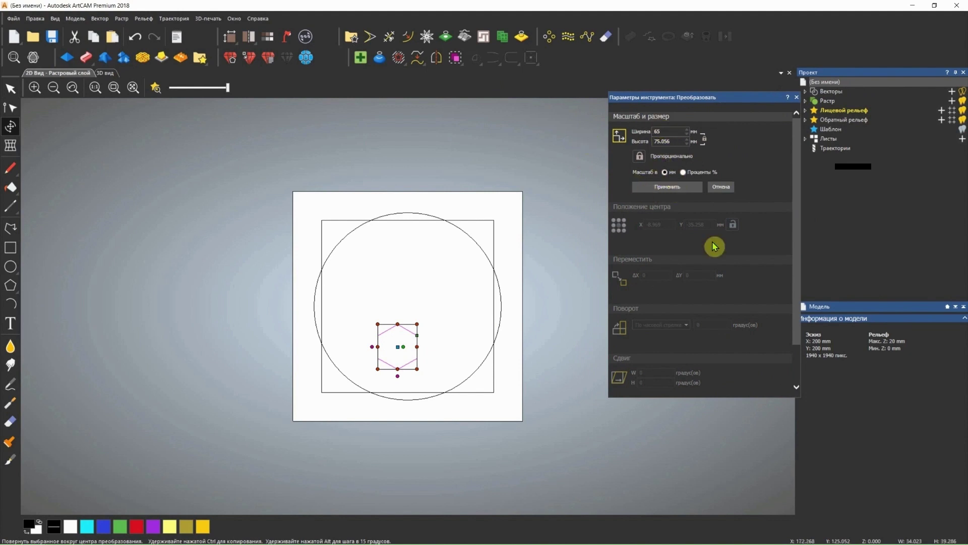
left_click(671, 188)
left_click(797, 97)
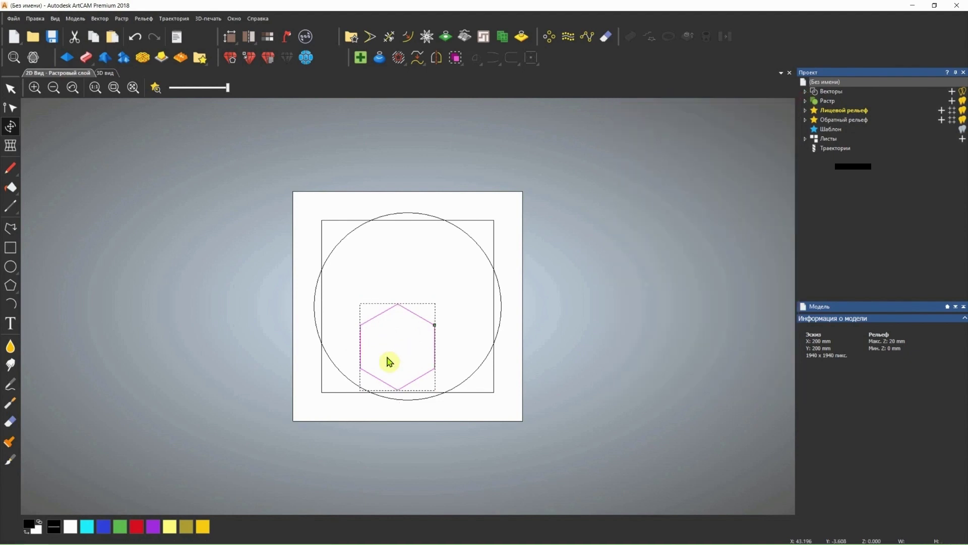
- Reopen the tool settings for the enlarged hexagon and close them without making changes
left_click(456, 306)
double_click(423, 361)
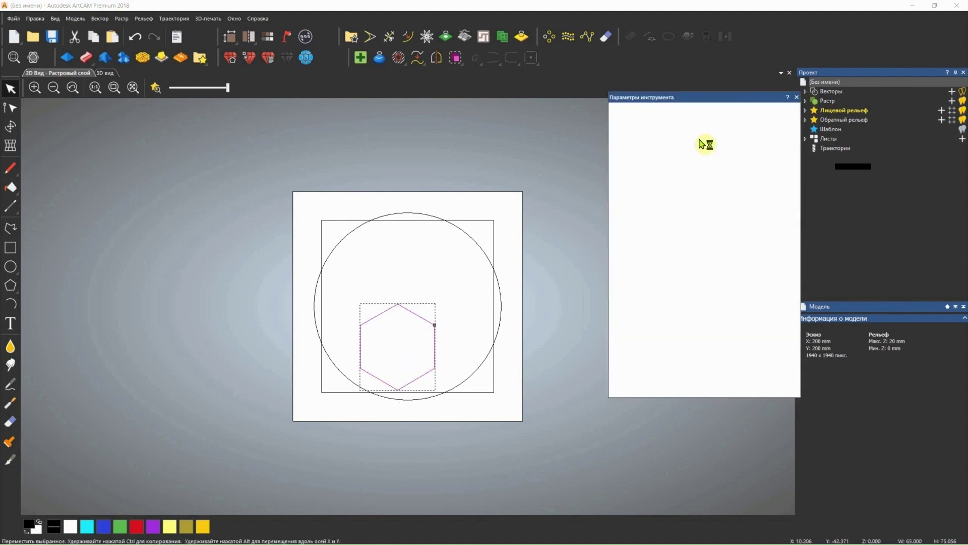
left_click(797, 97)
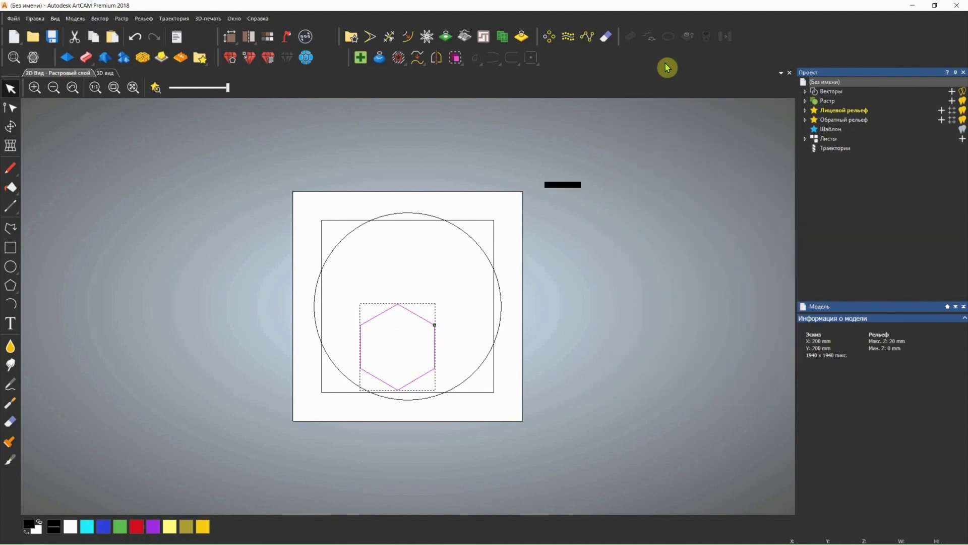
- Open the interface customization settings and display the Клавиатура shortcut assignments
right_click(666, 65)
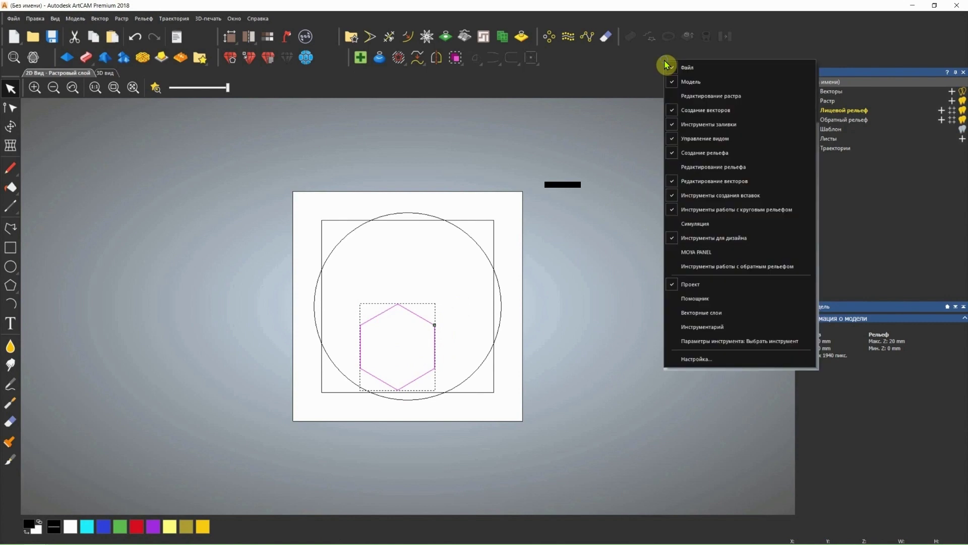
right_click(630, 55)
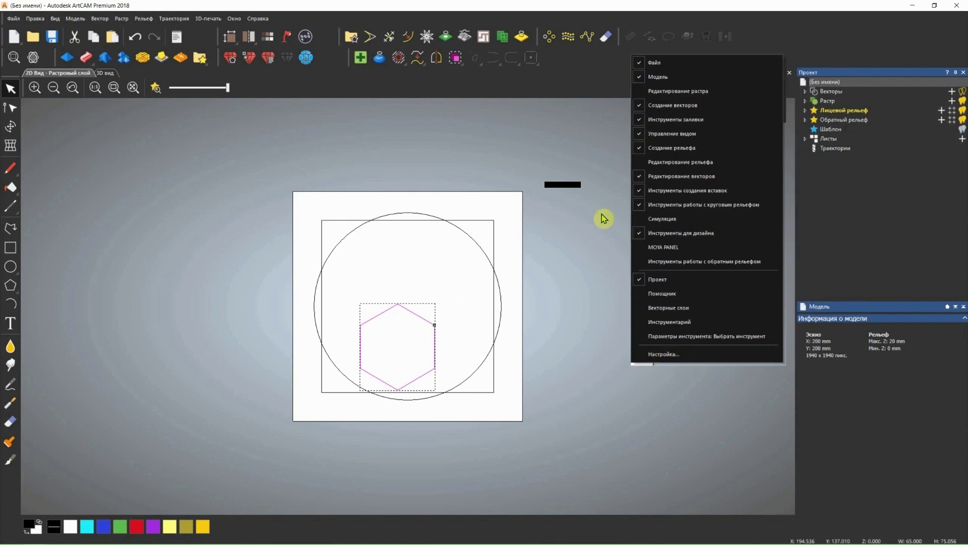
right_click(618, 61)
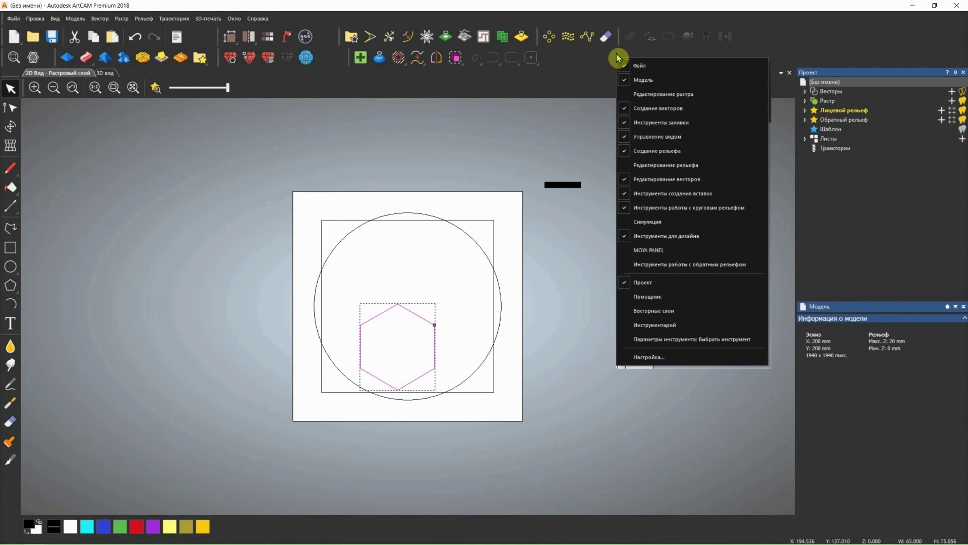
left_click(646, 357)
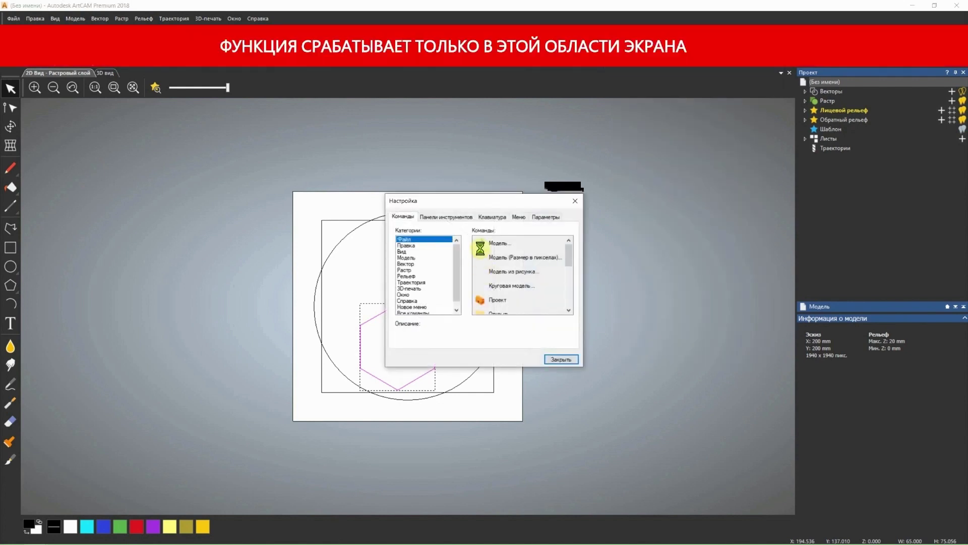
left_click(492, 217)
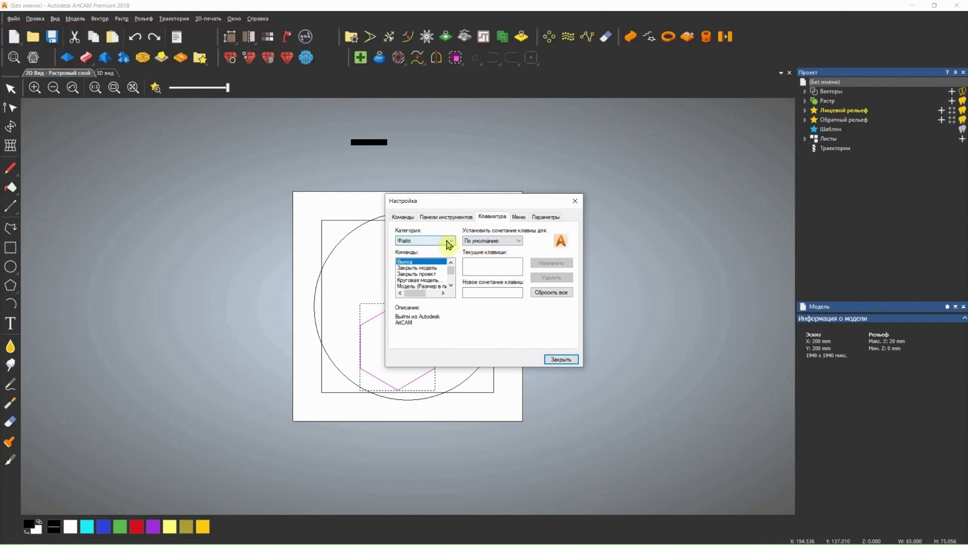
- Find and select the Преобразовать command in the Правка category of the shortcut assignments
left_click(448, 241)
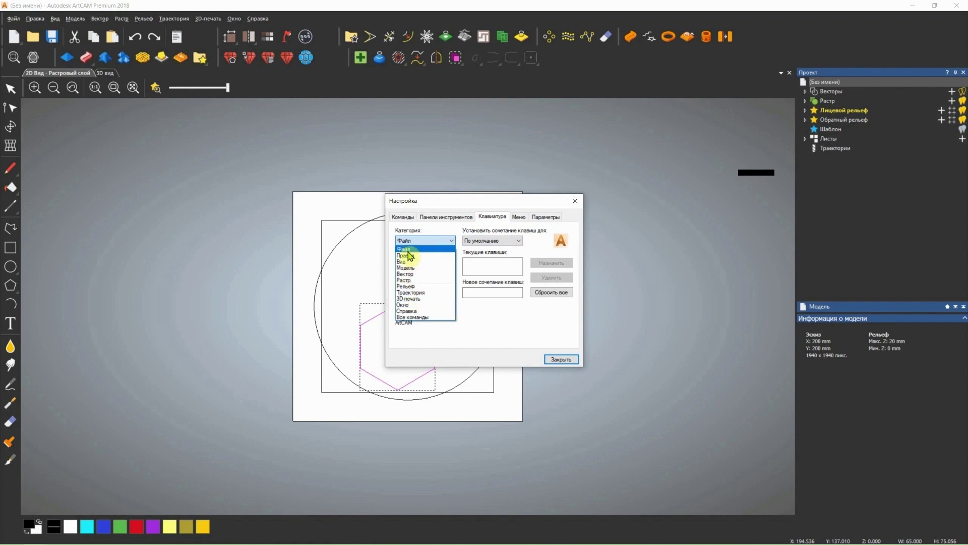
left_click(408, 255)
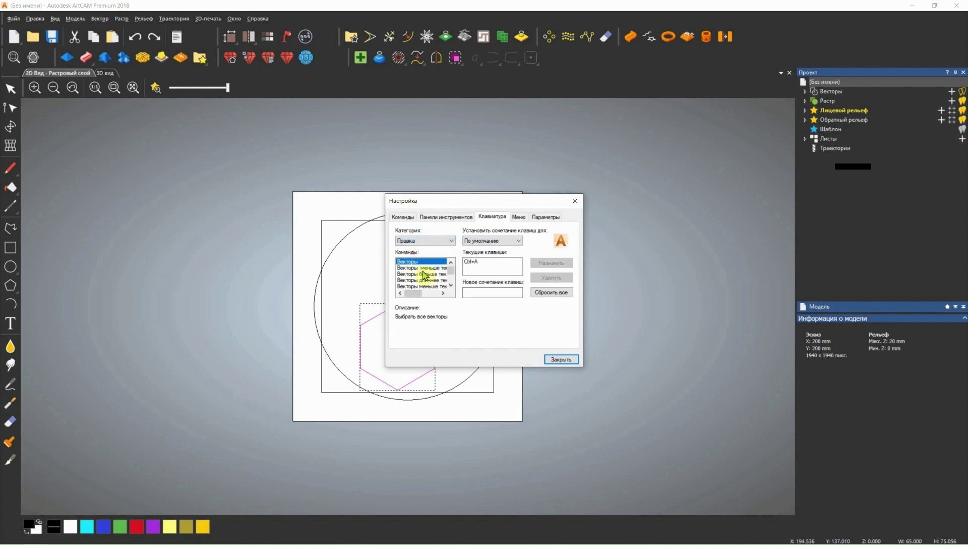
left_click(450, 286)
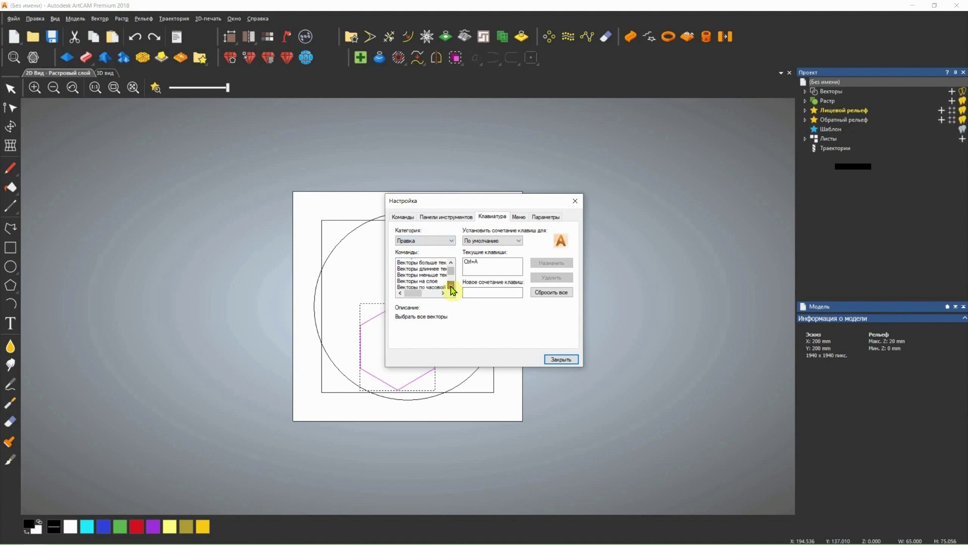
left_click(451, 286)
left_click(450, 285)
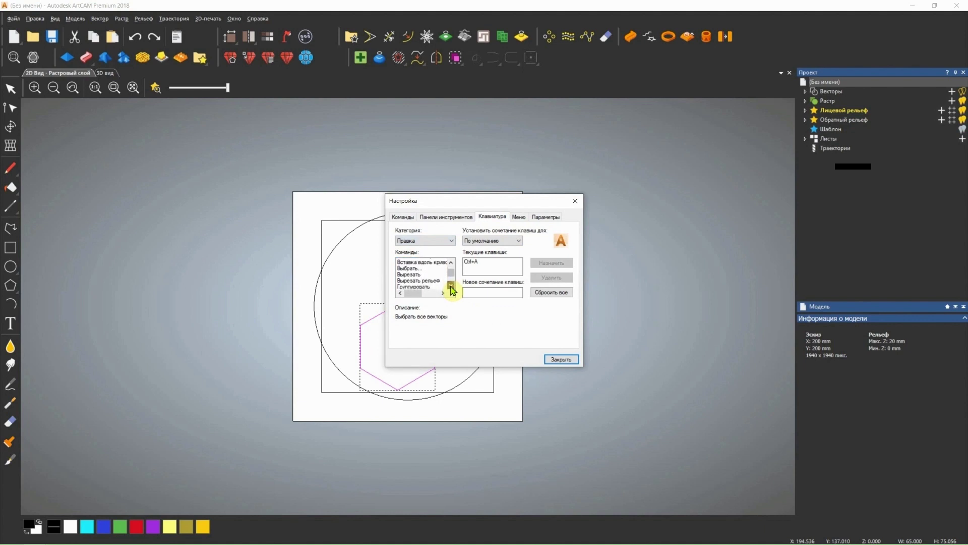
left_click(451, 285)
left_click(451, 286)
left_click(451, 286)
left_click(451, 285)
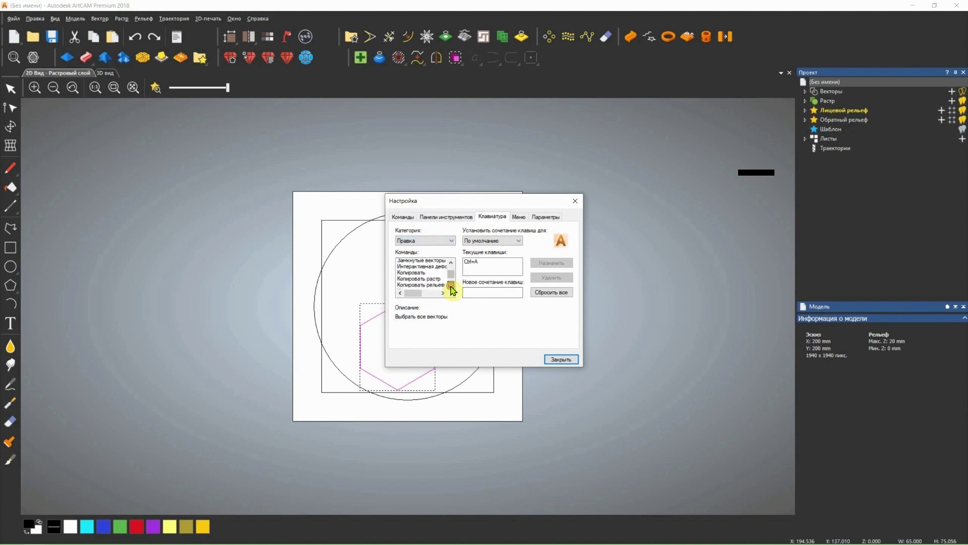
left_click(451, 285)
left_click(451, 285)
left_click(451, 286)
left_click(451, 285)
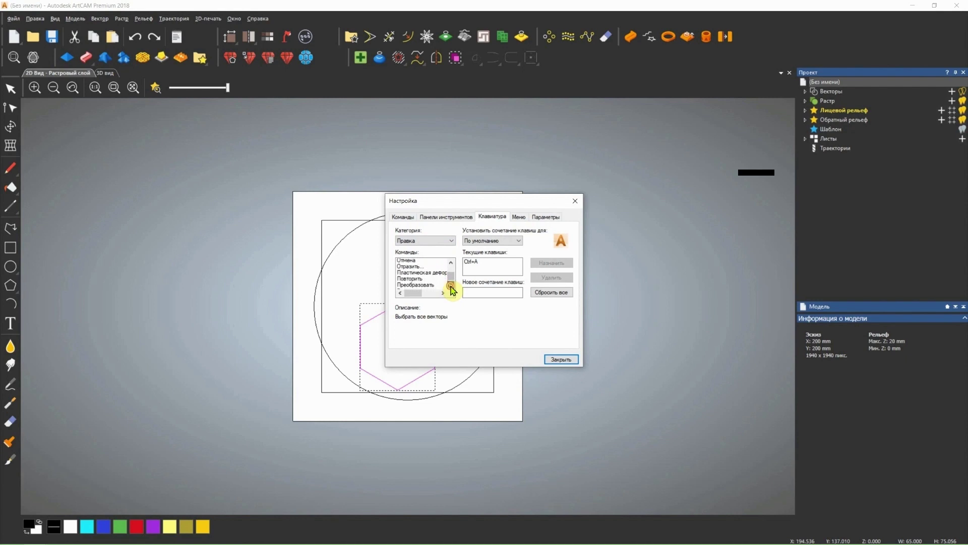
left_click(451, 286)
left_click(451, 286)
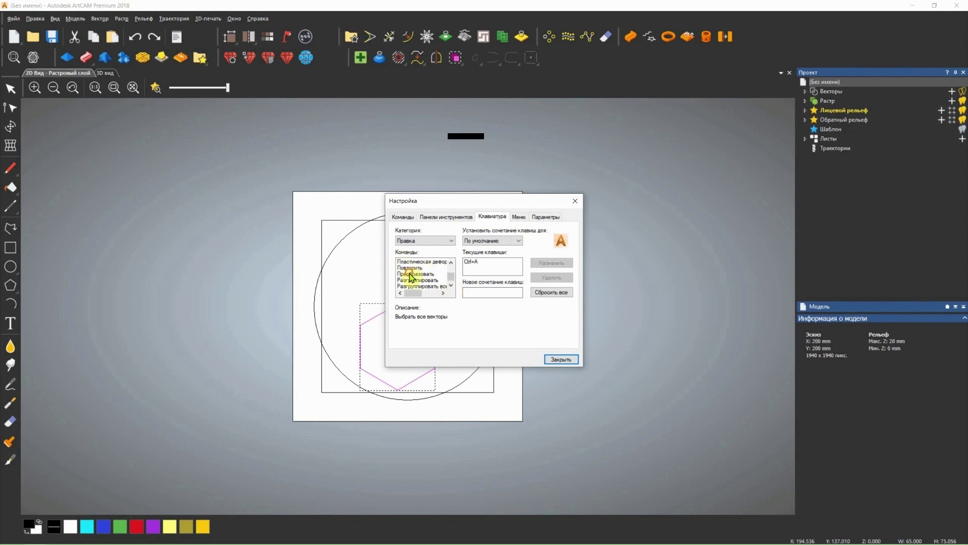
left_click(411, 274)
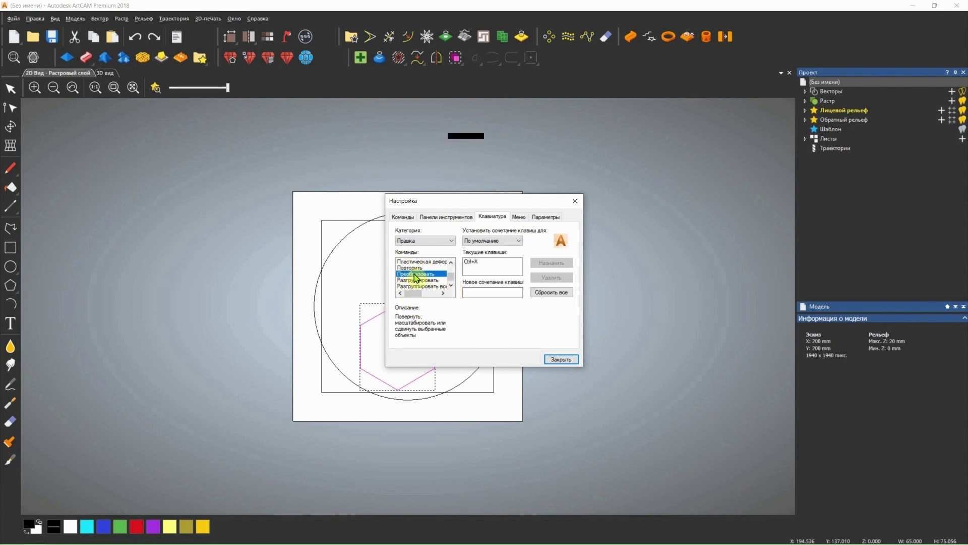
- Remove the Ctrl+X shortcut from the Преобразовать command, assign Ctrl+X to it again, and close the customization settings
left_click(485, 263)
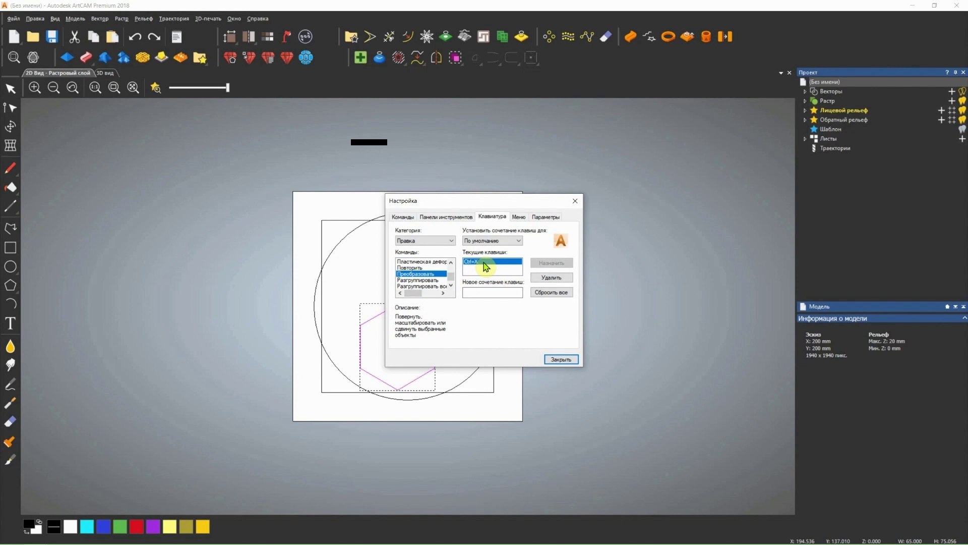
left_click(547, 279)
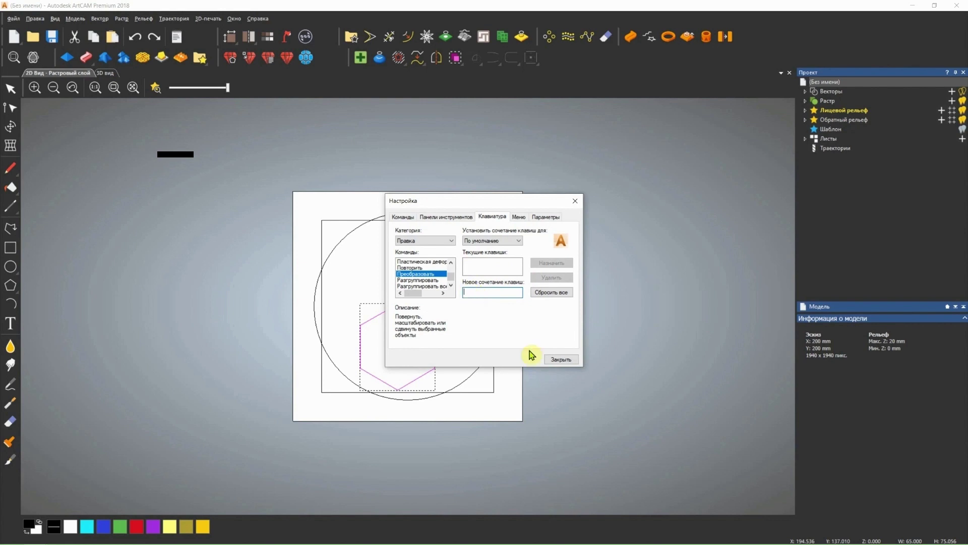
key("ctrl+x")
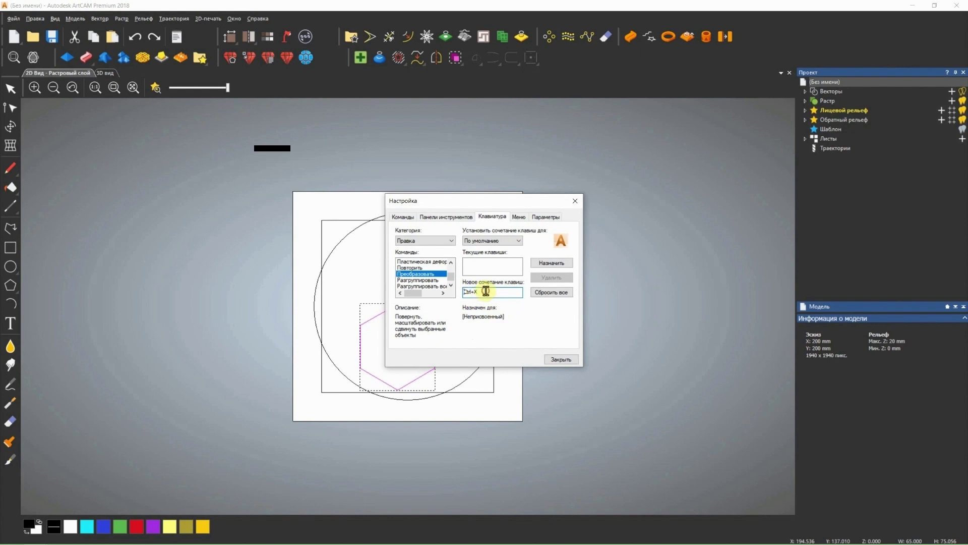
left_click(549, 263)
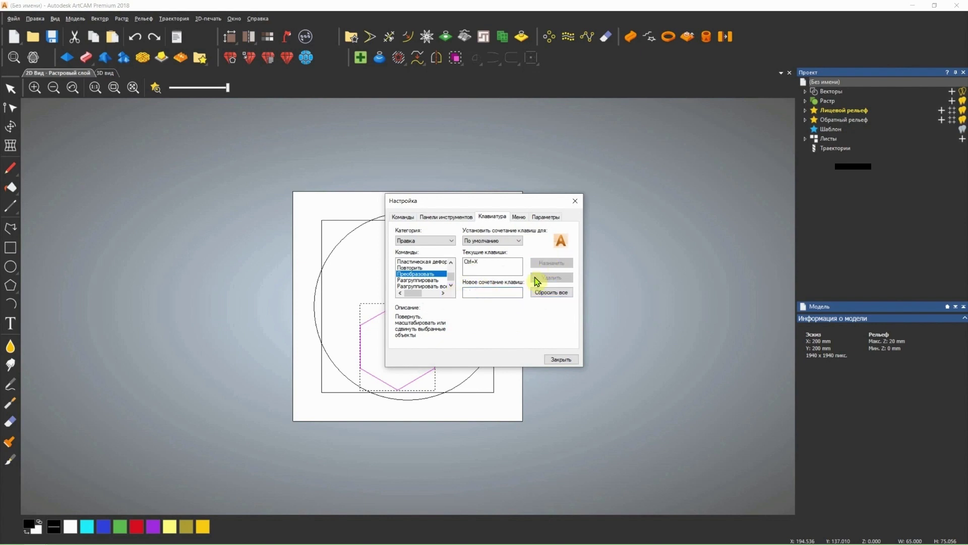
left_click(556, 360)
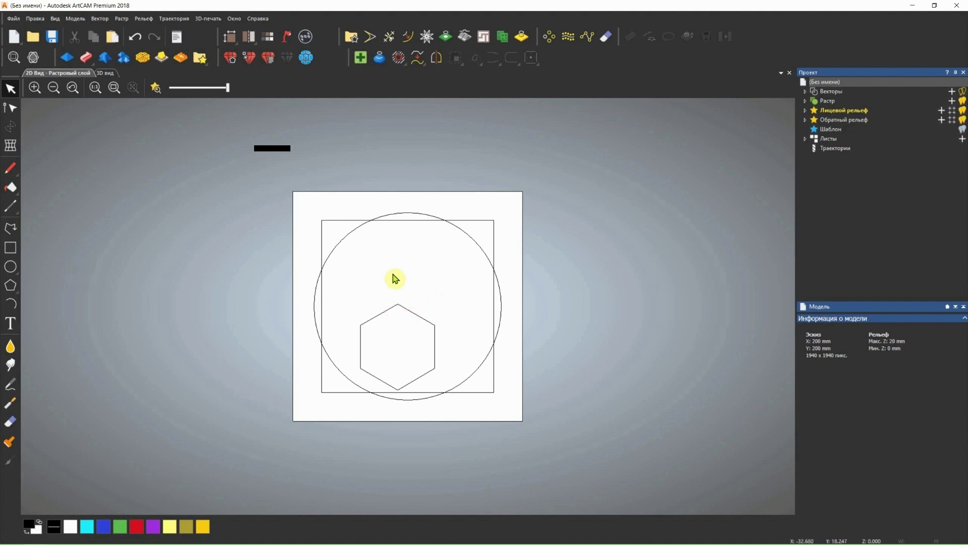
- Measure the lengths of the square's top and left edges, and close the measuring tool
left_click(10, 206)
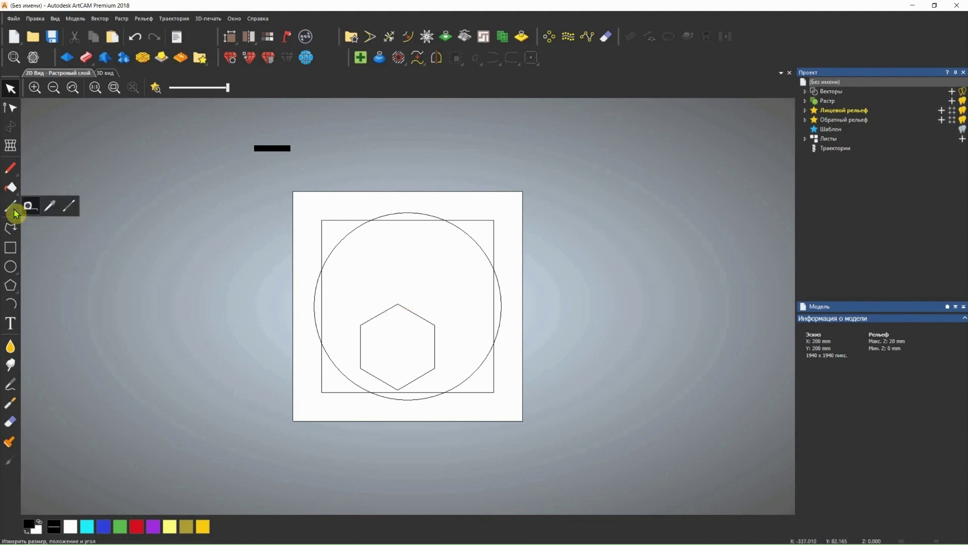
left_click(34, 208)
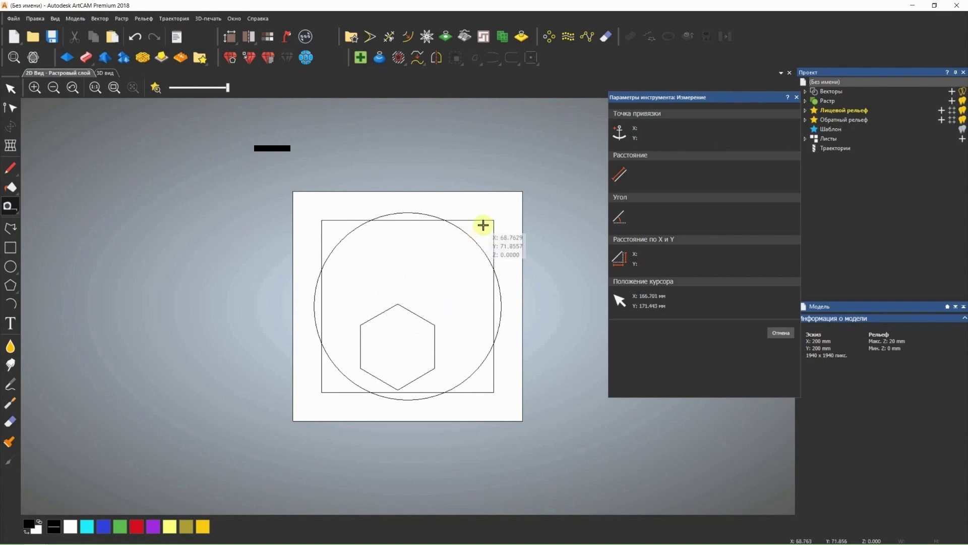
left_click_drag(494, 219, 321, 220)
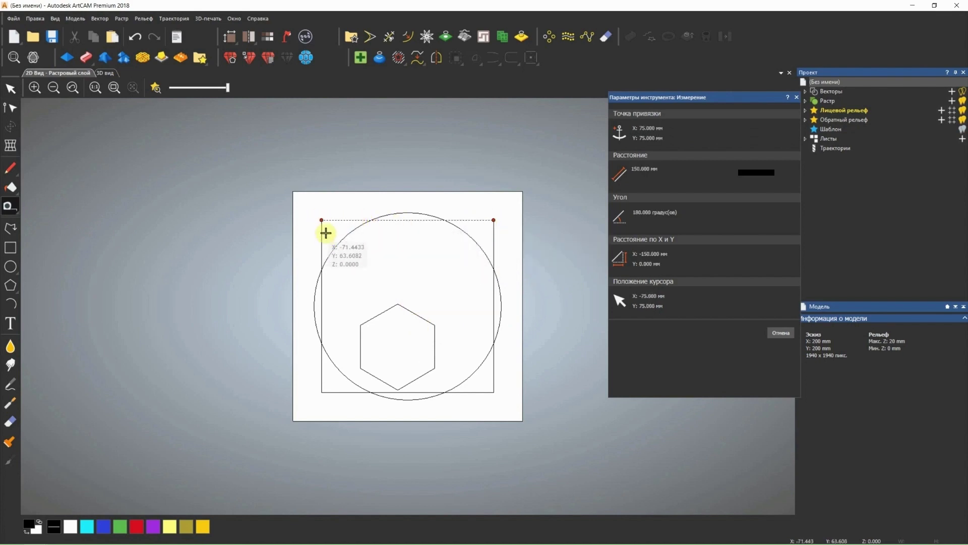
left_click_drag(322, 392, 322, 220)
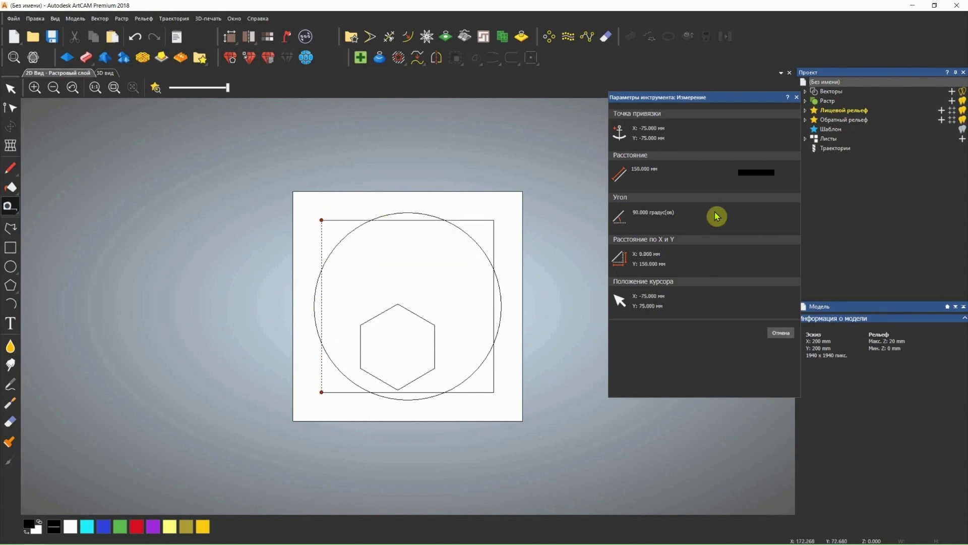
left_click(796, 97)
- Select the square, clear the selection, and try right-to-left selection frames that only cross the square, circle and hexagon
left_click(485, 236)
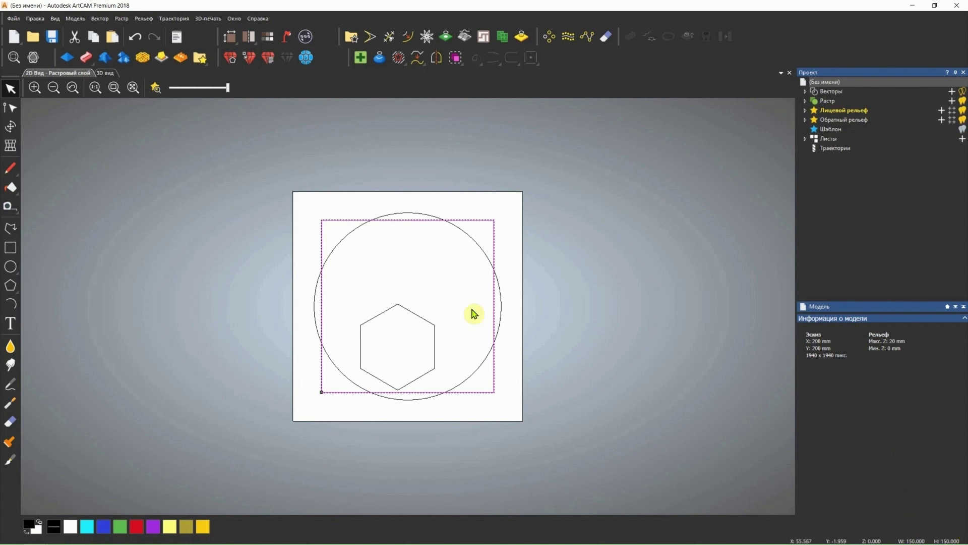
left_click(429, 276)
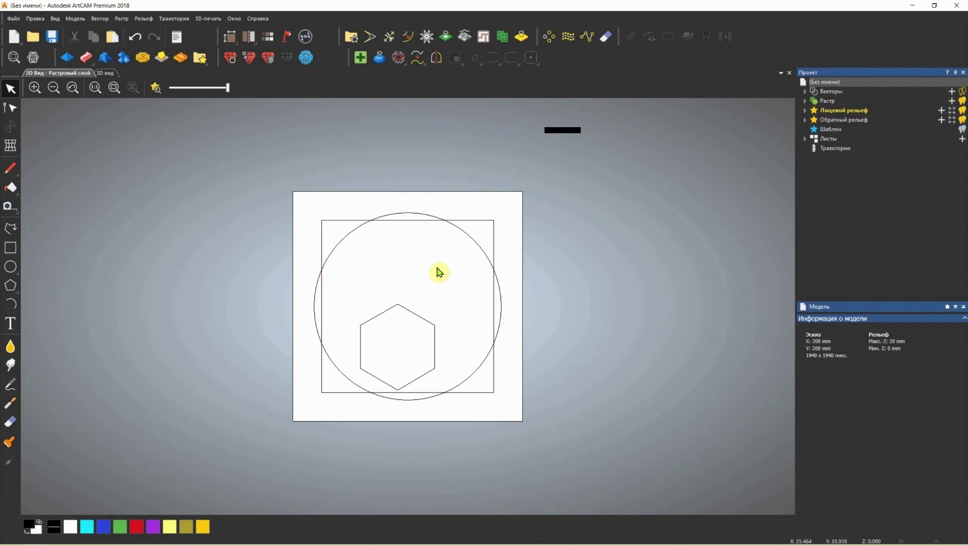
left_click(467, 275)
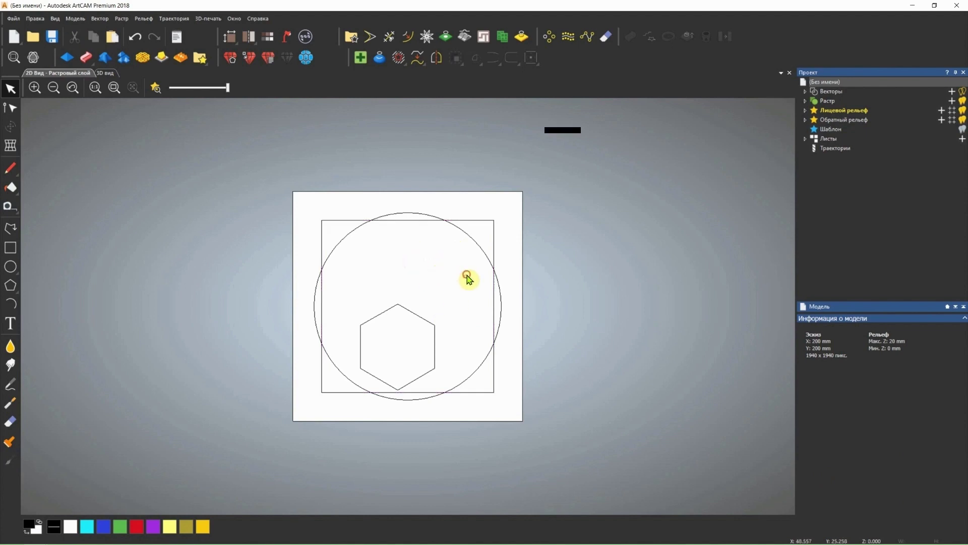
left_click_drag(467, 276, 352, 396)
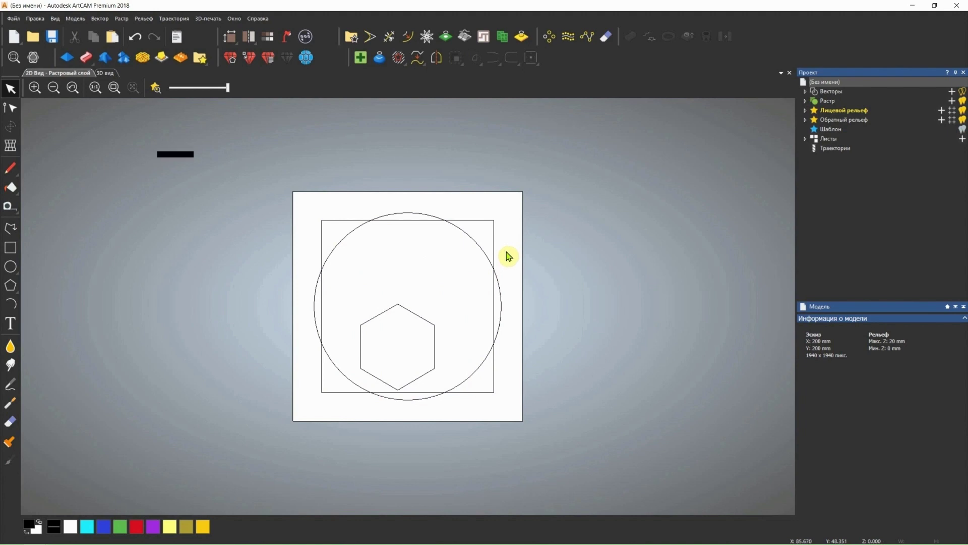
left_click_drag(508, 275, 393, 316)
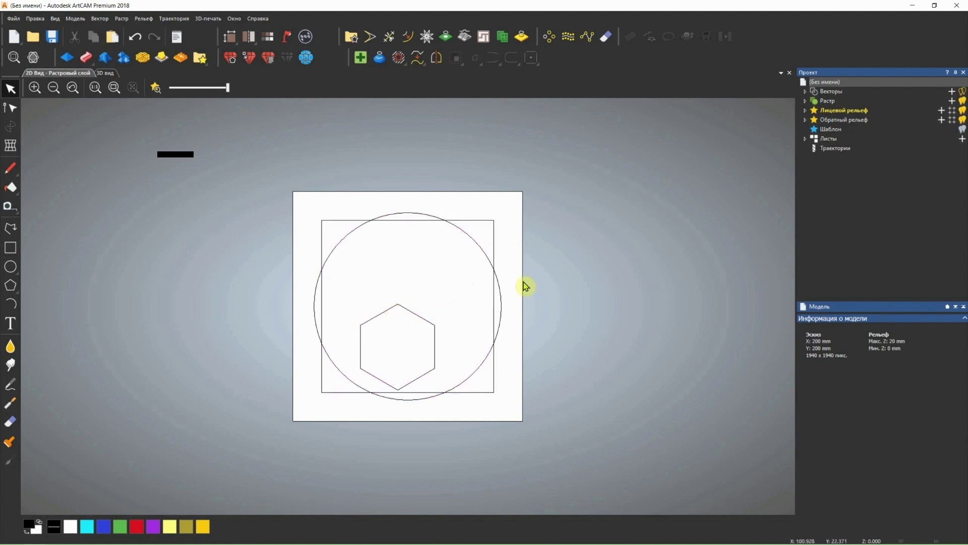
left_click_drag(505, 289, 402, 325)
left_click(398, 281)
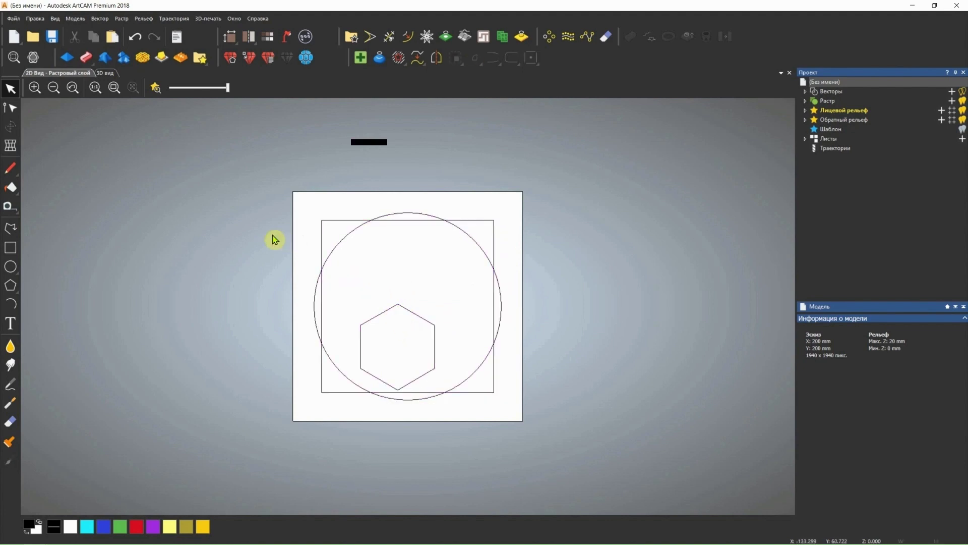
- Try left-to-right selection frames that fully enclose the hexagon and the square, and clear the selection
left_click_drag(270, 314, 372, 363)
left_click_drag(250, 302, 446, 399)
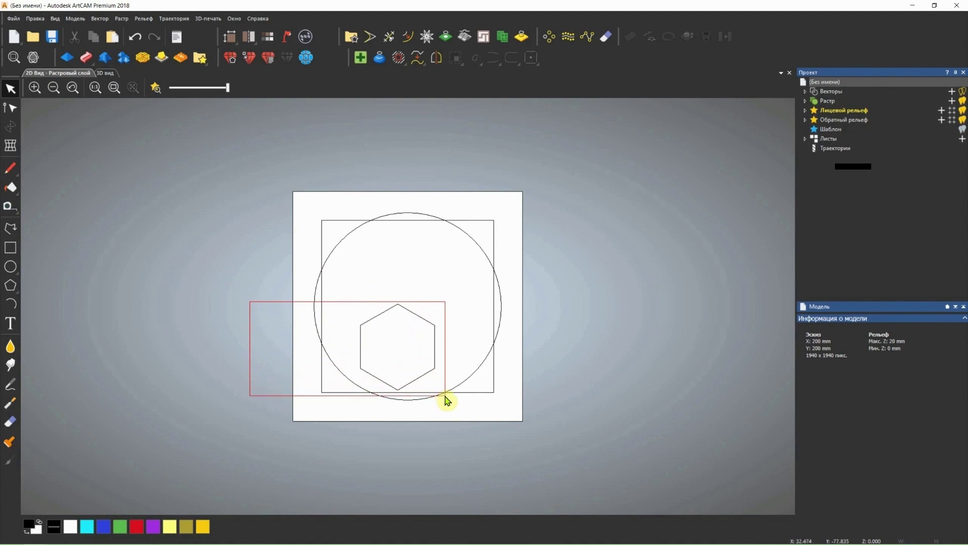
left_click_drag(445, 401, 448, 399)
left_click(442, 296)
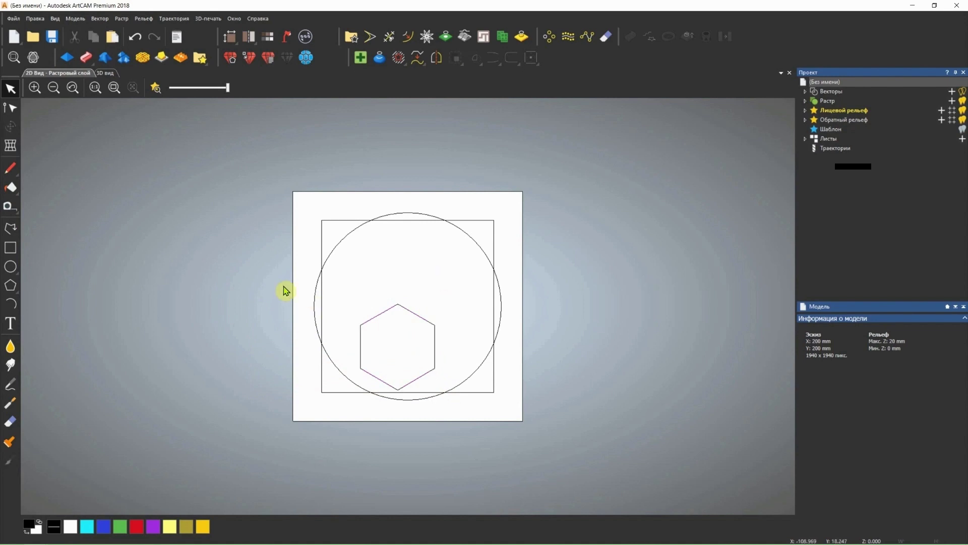
left_click_drag(271, 297, 446, 397)
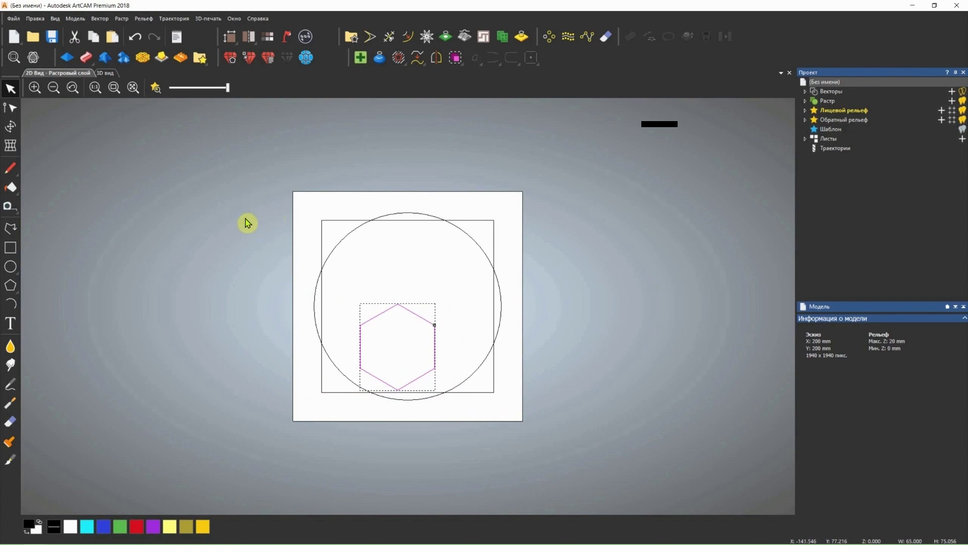
left_click_drag(245, 215, 521, 399)
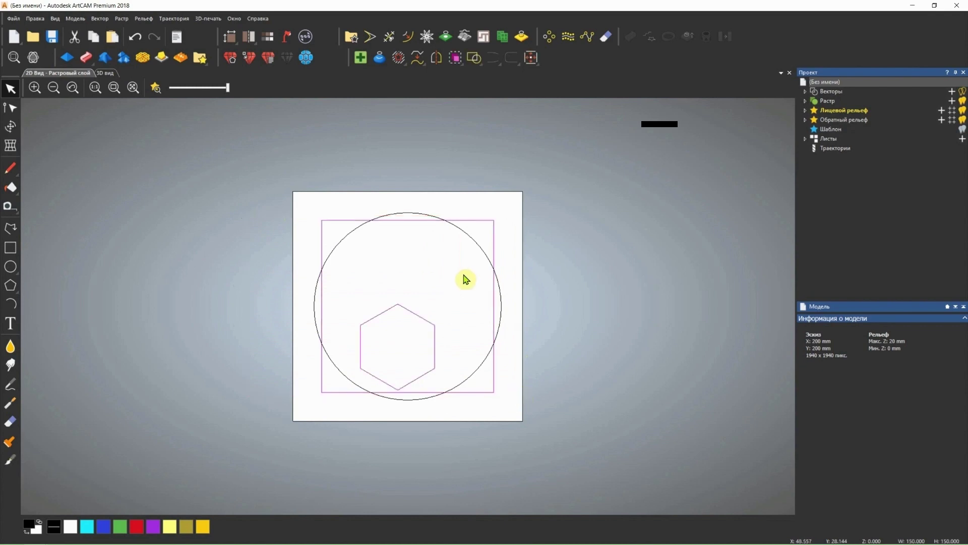
left_click(464, 278)
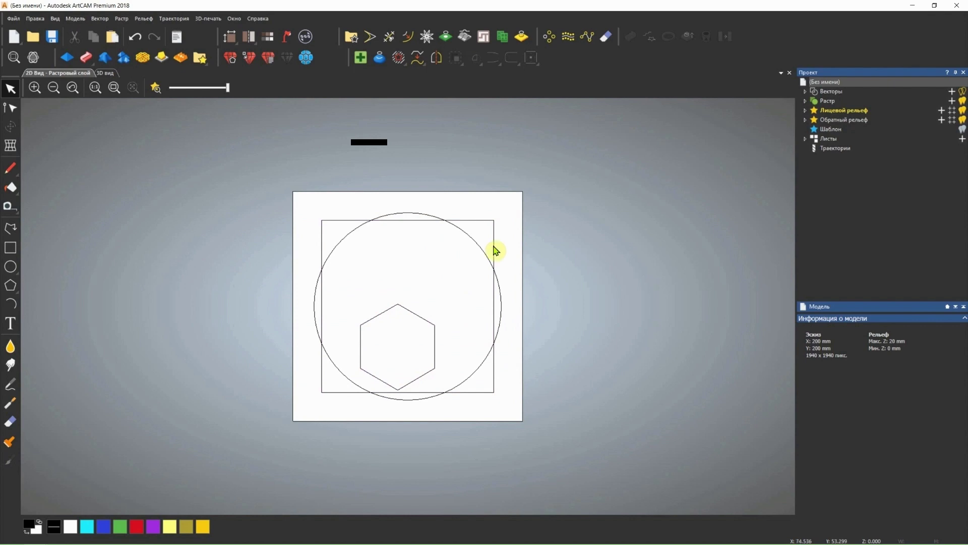
- Try moving the square freely to the area right of the sheet, and undo the move
left_click(494, 247)
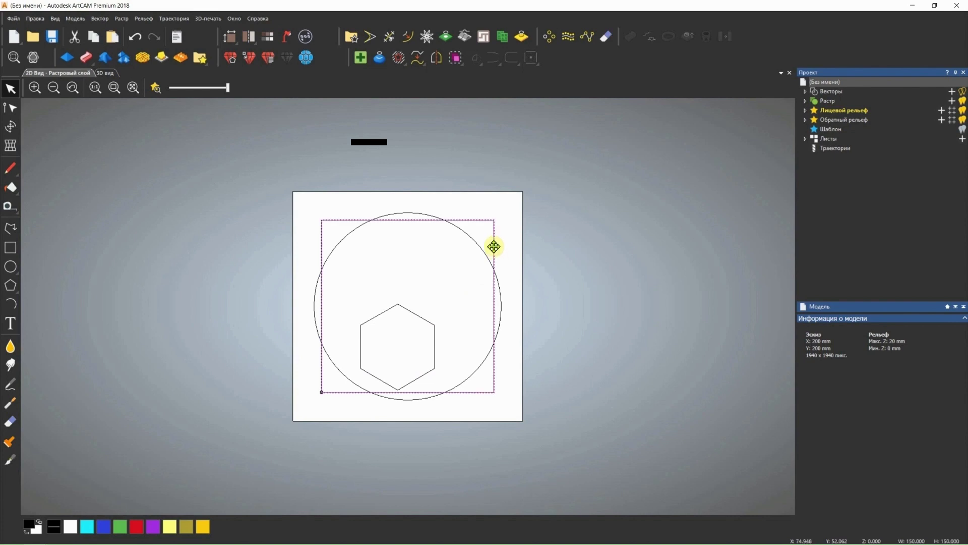
left_click_drag(493, 243, 711, 266)
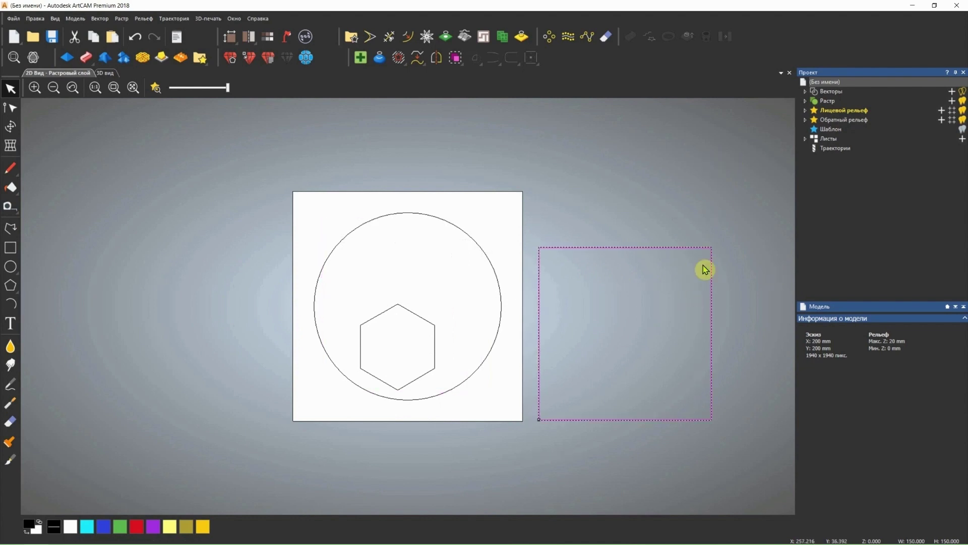
key("ctrl+z")
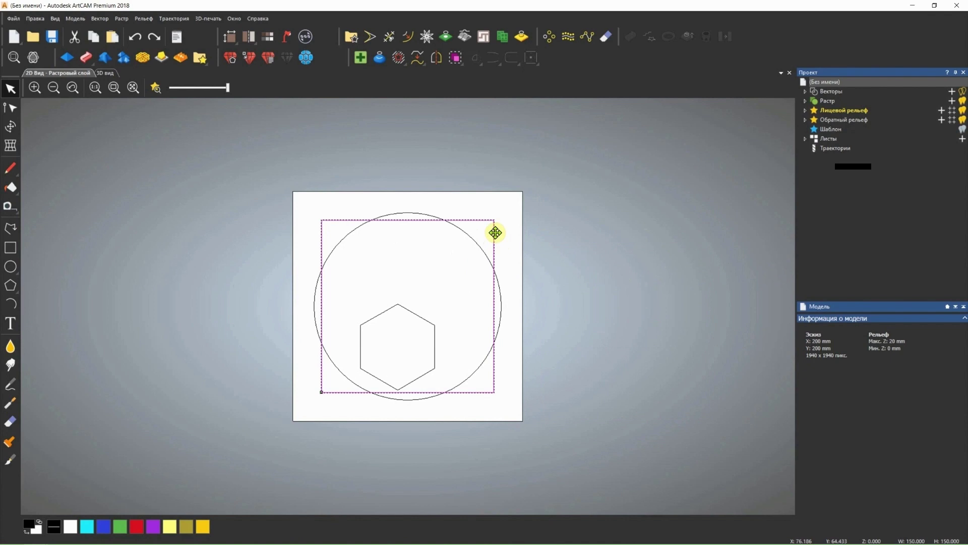
- Move the square slightly left with the movement constrained to the horizontal direction
key("alt")
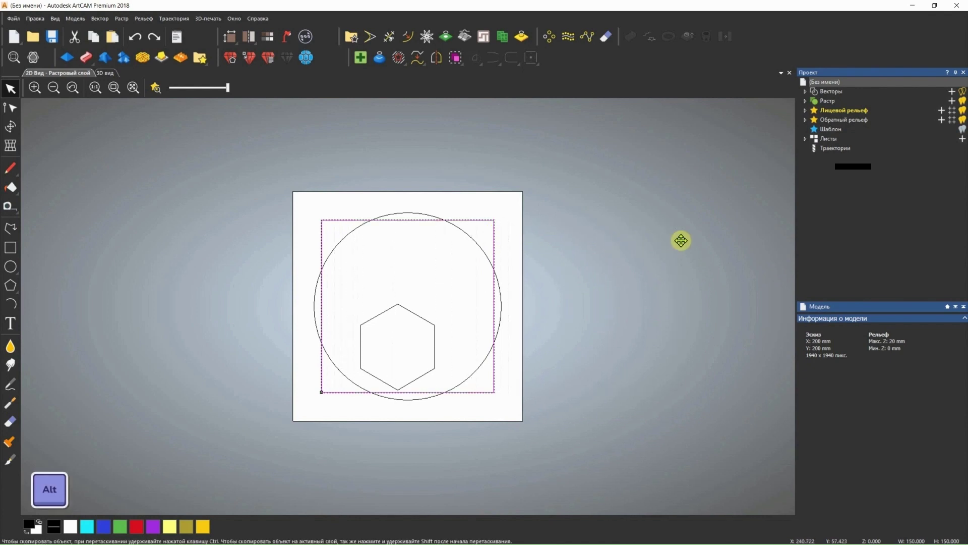
mouse_move(494, 230)
left_mouse_down()
mouse_move(272, 228)
mouse_move(443, 249)
mouse_move(430, 190)
mouse_move(440, 127)
mouse_move(461, 411)
mouse_move(461, 221)
mouse_move(490, 230)
left_mouse_up()
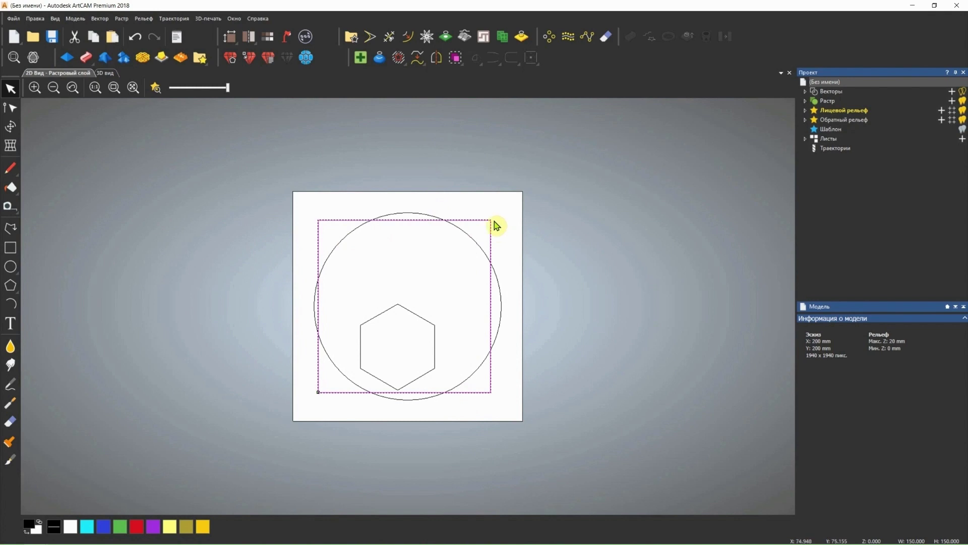
- Move the square freely beyond the sheet's right edge and place several copies of it around the sheet
left_click_drag(491, 223, 682, 226)
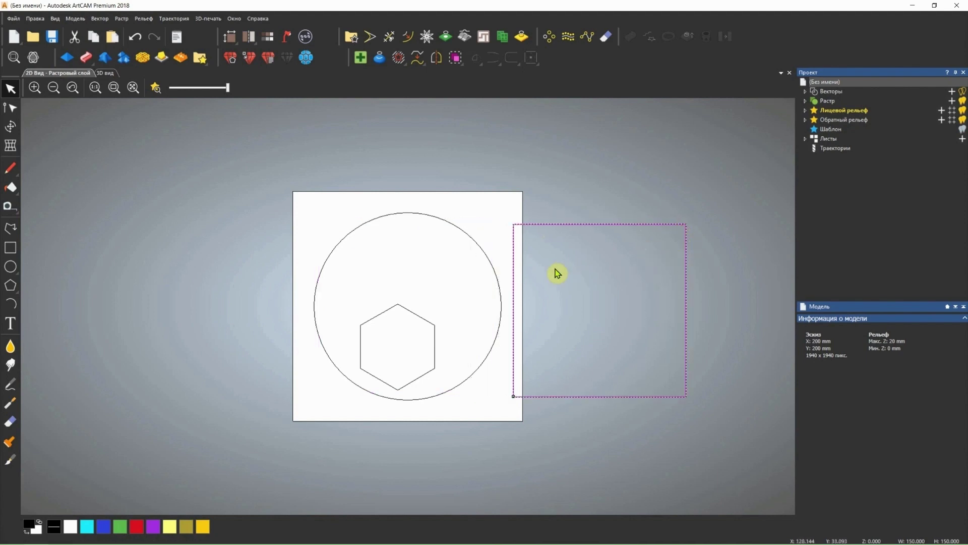
key("ctrl")
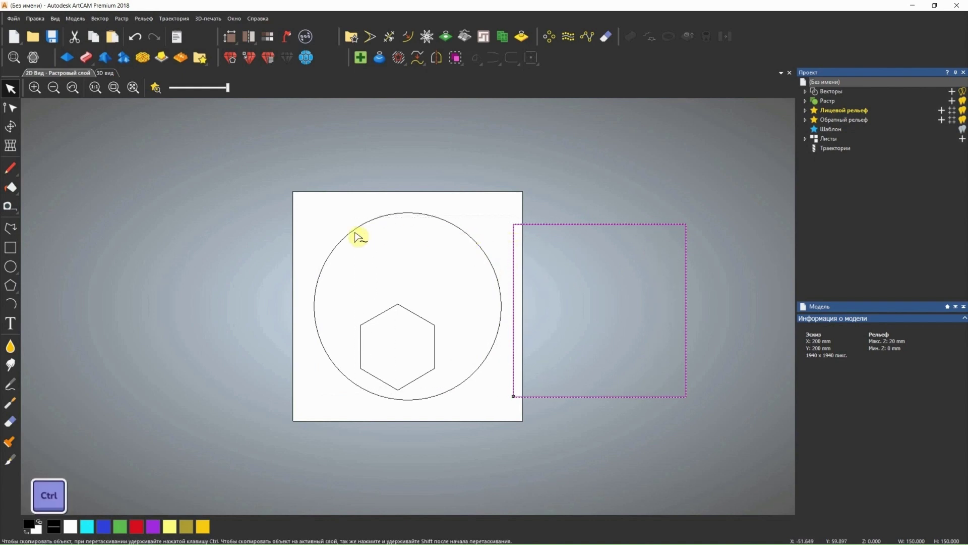
left_click_drag(290, 237, 383, 149, "ctrl")
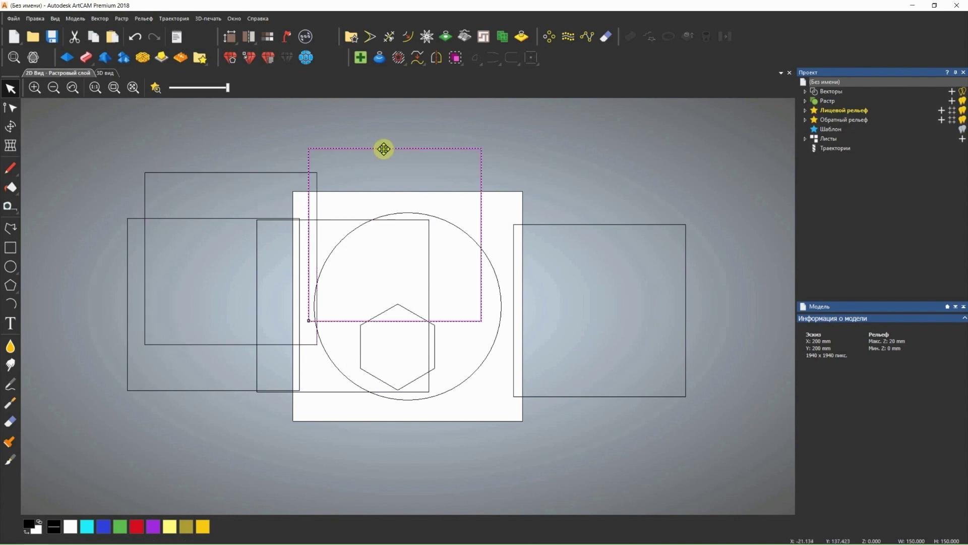
- Undo the square's copies and its last free move
key("ctrl+z")
key("ctrl+z")
key("ctrl+z")
key("ctrl+z")
key("ctrl+z")
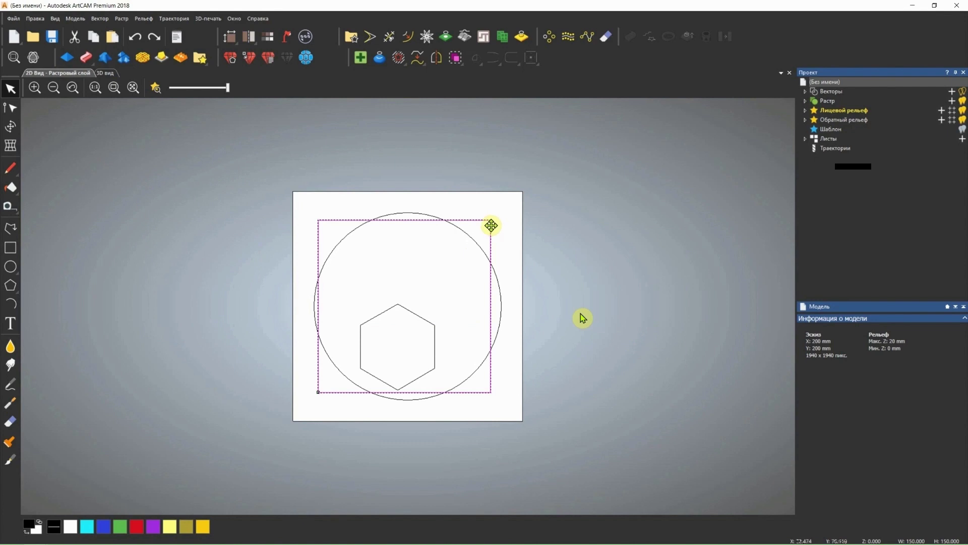
- Try copying the square strictly horizontally to both sides of the sheet, and undo the copies
left_click_drag(491, 226, 716, 226, "ctrl+alt")
left_click_drag(545, 237, 136, 238)
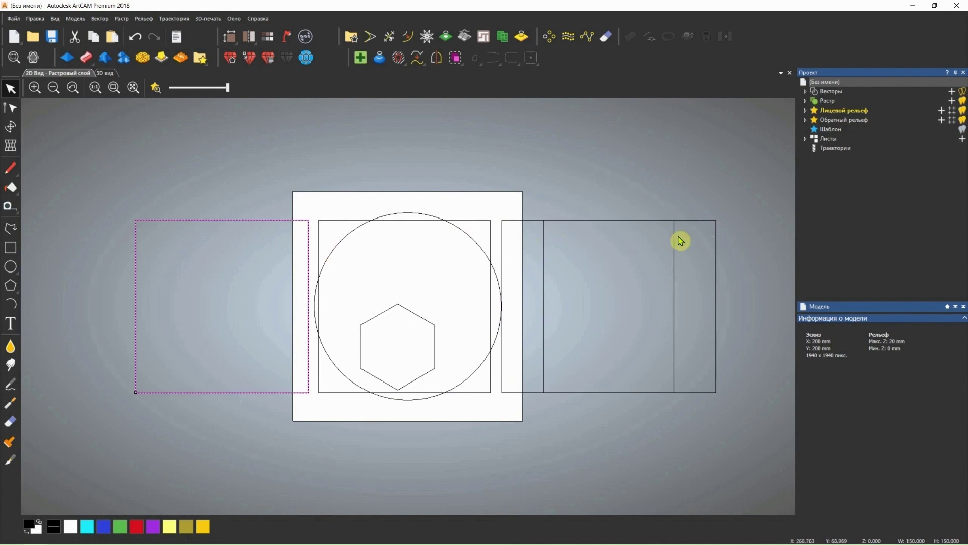
key("ctrl+z")
key("ctrl+z")
key("ctrl+z")
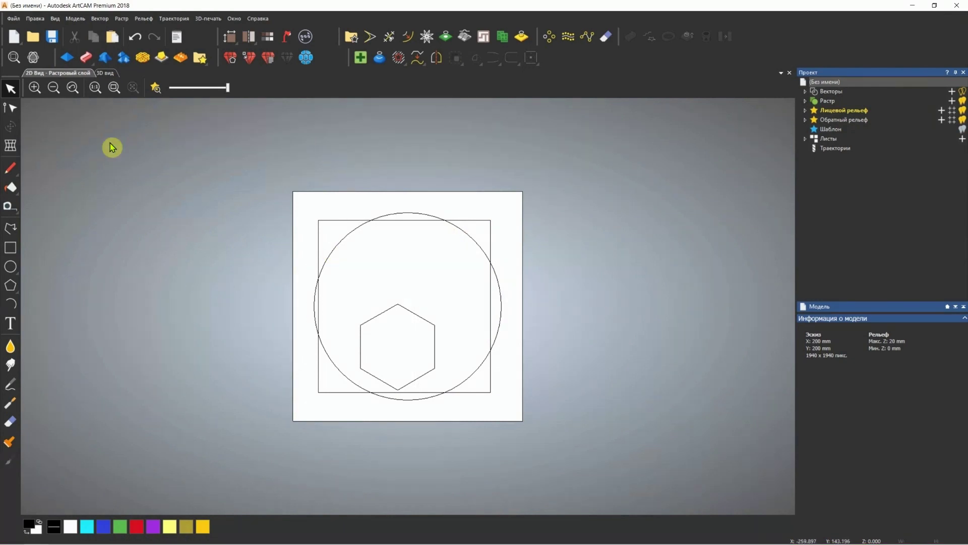
left_click(12, 91)
left_click_drag(455, 210, 426, 250)
left_click(510, 216)
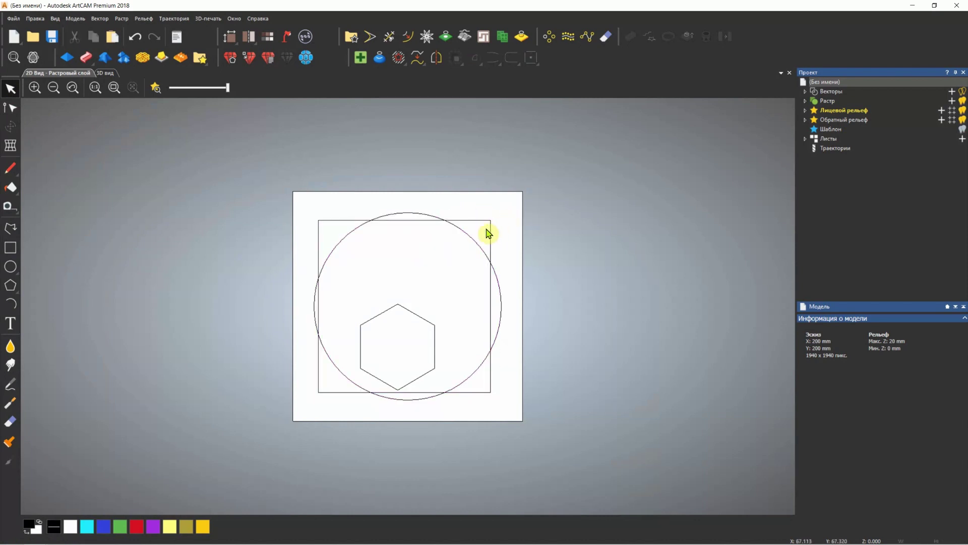
left_click_drag(503, 217, 482, 245)
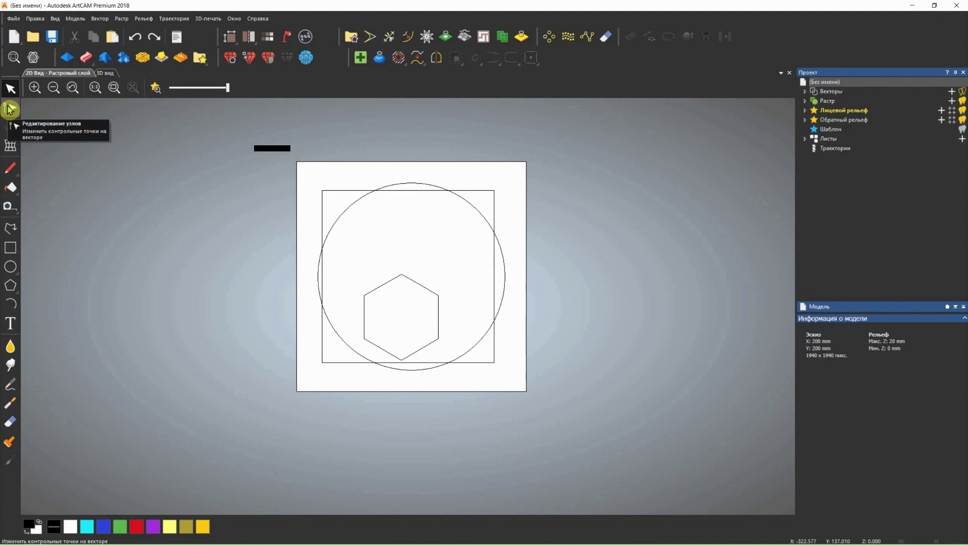
- Edit the hexagon's nodes, adding one on its upper-right edge and moving it, the adjacent right vertex and the top vertex upward
left_click(9, 107)
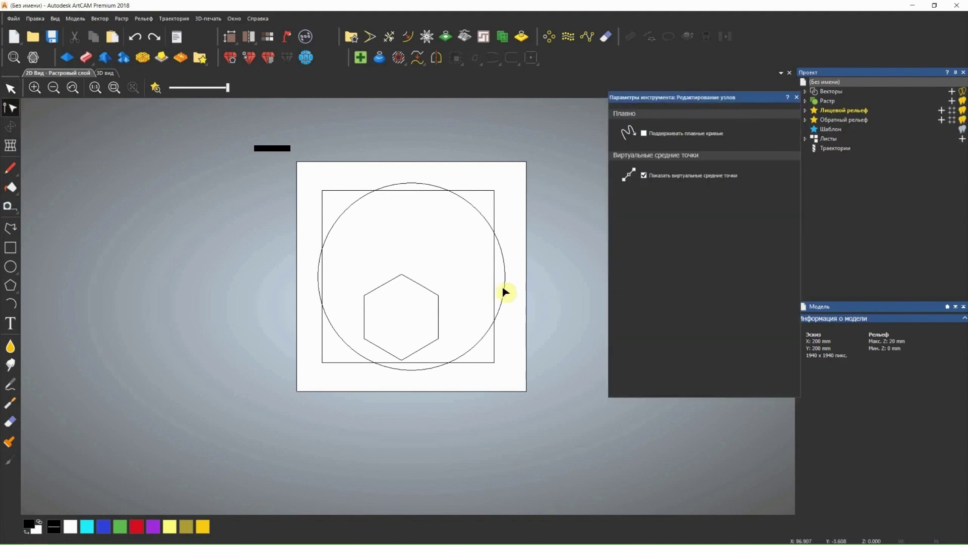
left_click(428, 289)
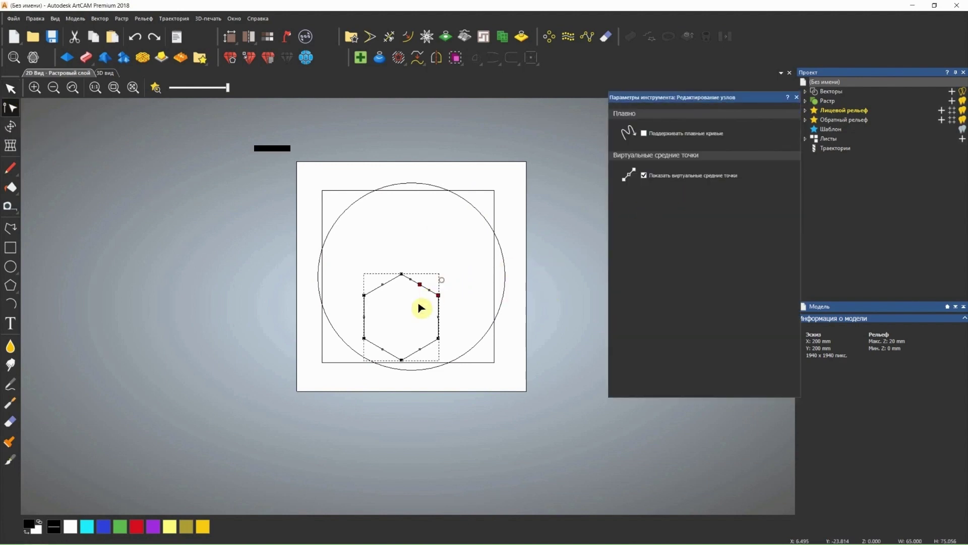
scroll(405, 328, "up", 3)
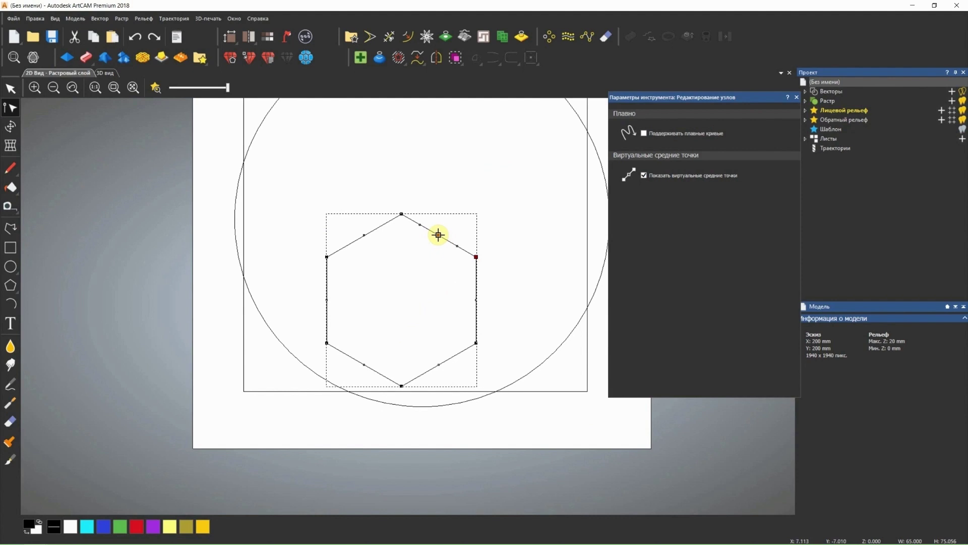
left_click_drag(438, 235, 465, 177)
left_click_drag(401, 214, 379, 178)
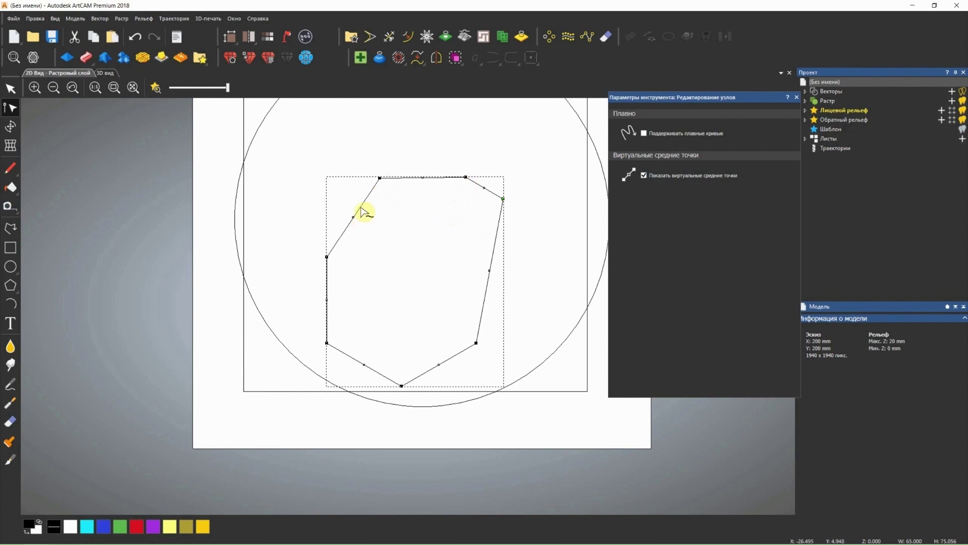
- Add a node midway along the polygon's upper-left edge and move it outward to form a square corner
scroll(362, 207, "up", 2)
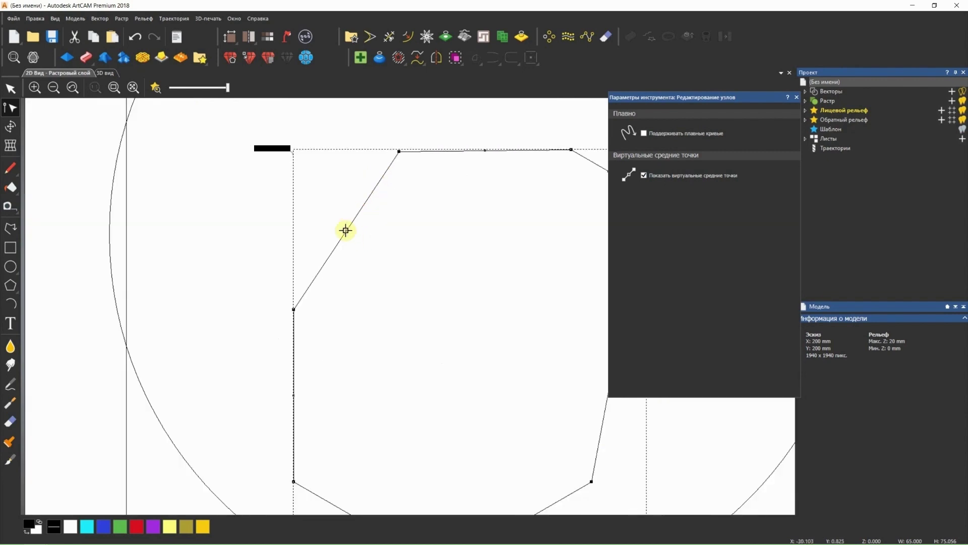
left_click(348, 228)
left_click_drag(348, 230, 296, 156)
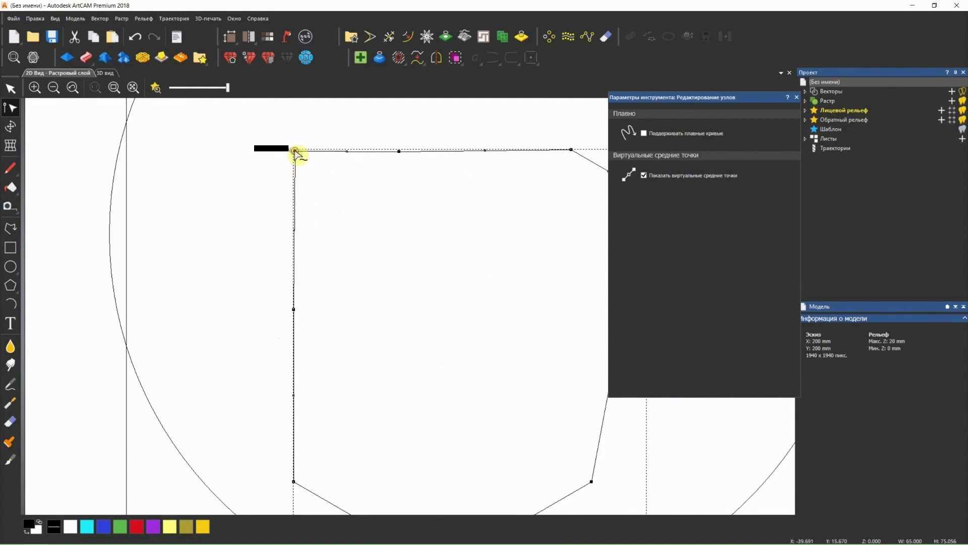
key("Home")
scroll(452, 300, "up", 2)
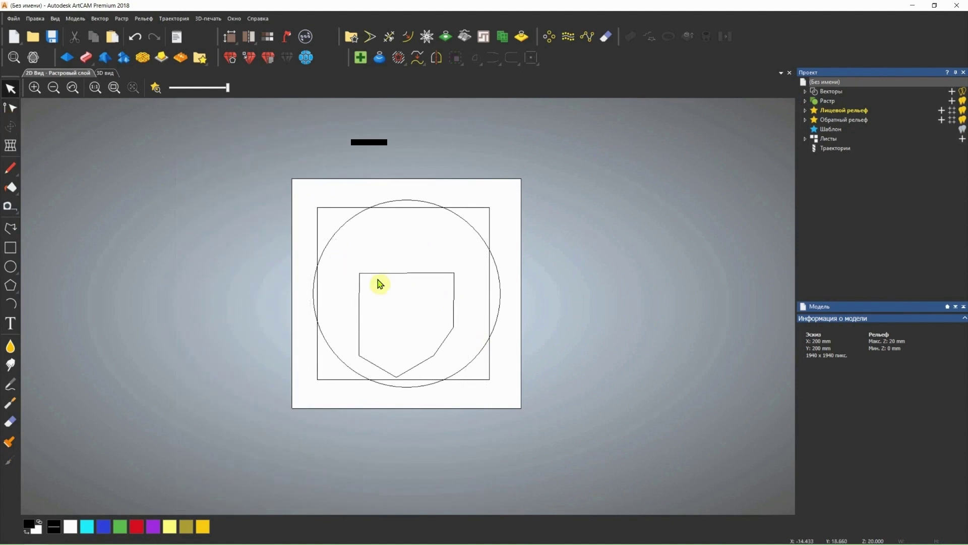
- Select the circle and open its Transform settings, keeping the settings window clear of the sheet
left_click(373, 294)
left_click(382, 239)
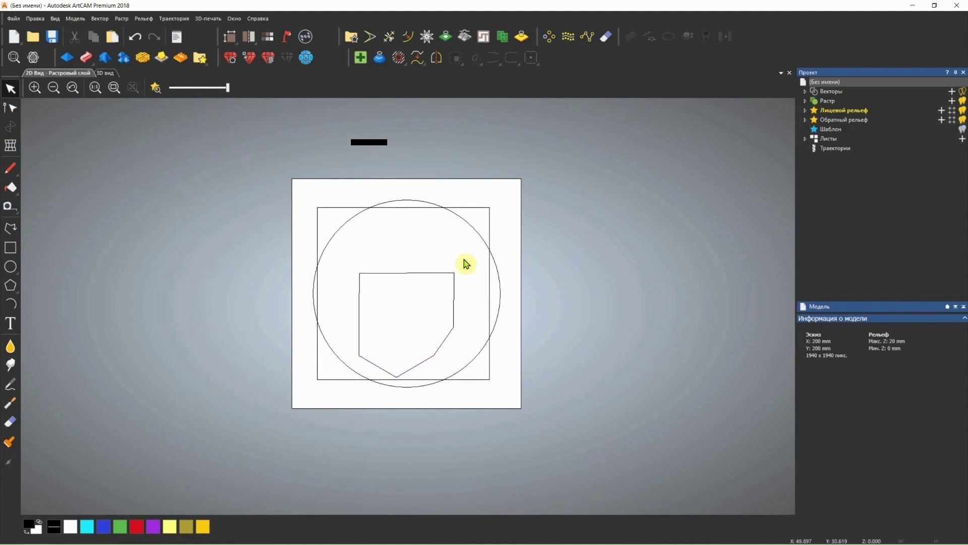
left_click(489, 216)
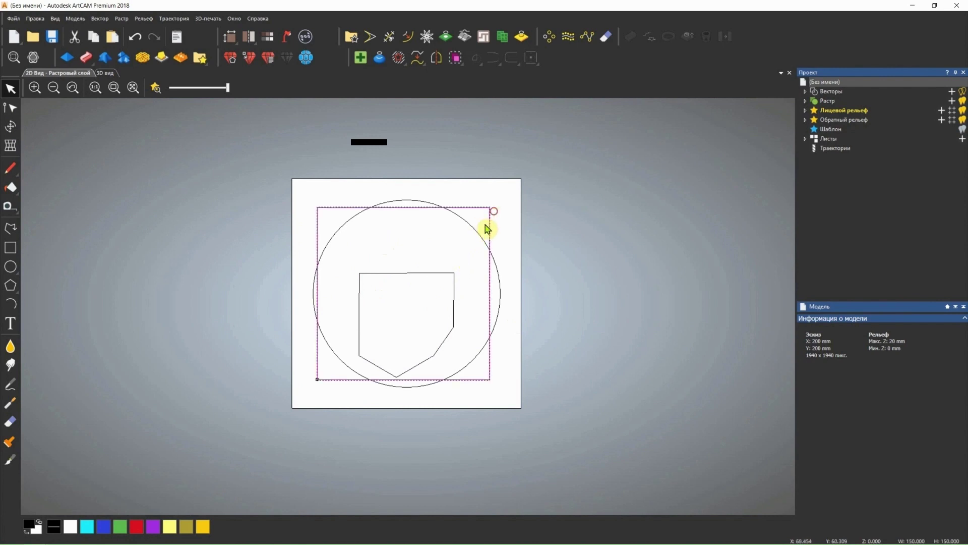
left_click(15, 132)
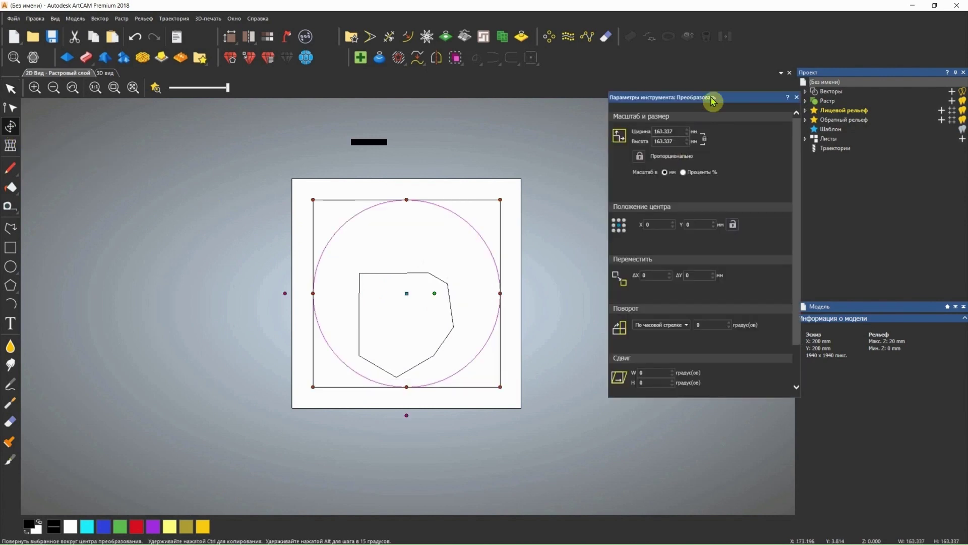
left_click_drag(724, 95, 694, 100)
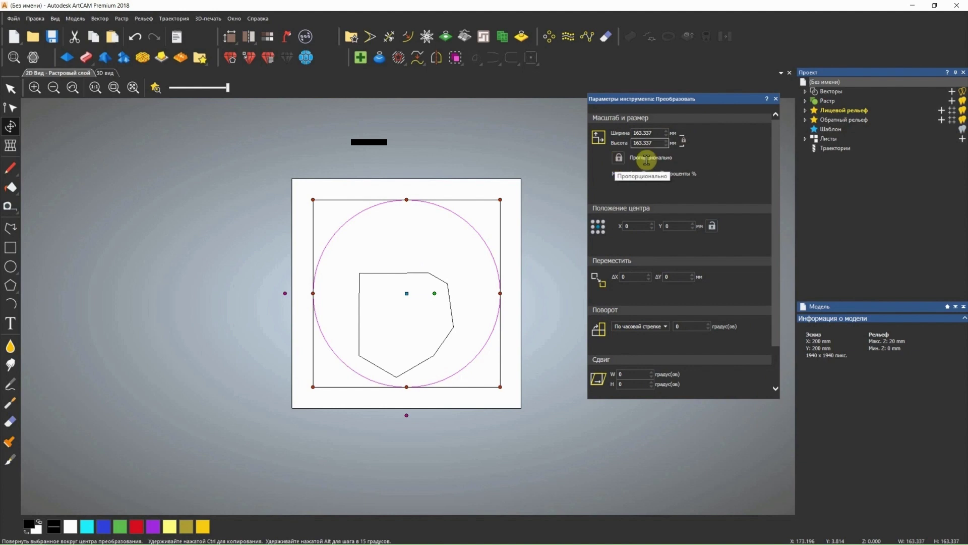
- Turn the circle's proportional scaling off and back on, and apply the size settings
left_click(628, 144)
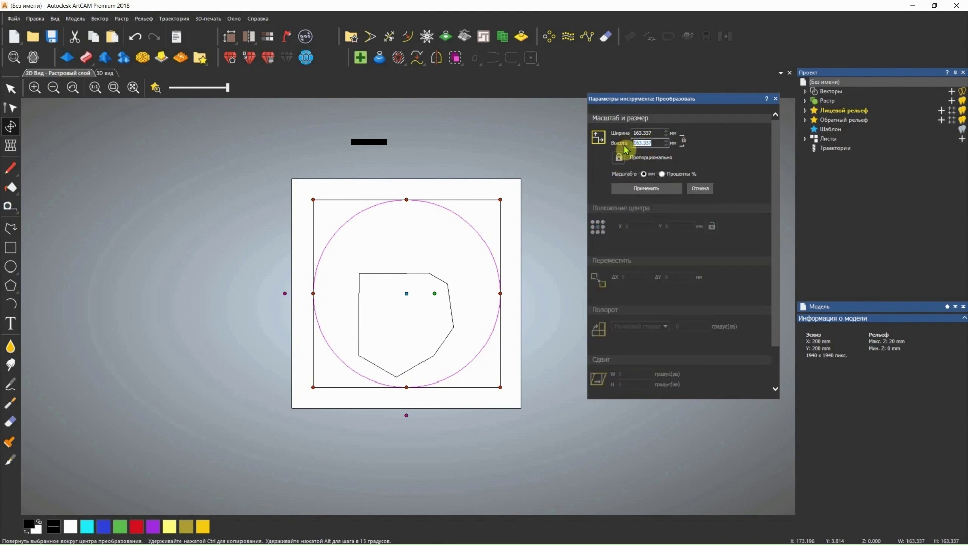
left_click(618, 160)
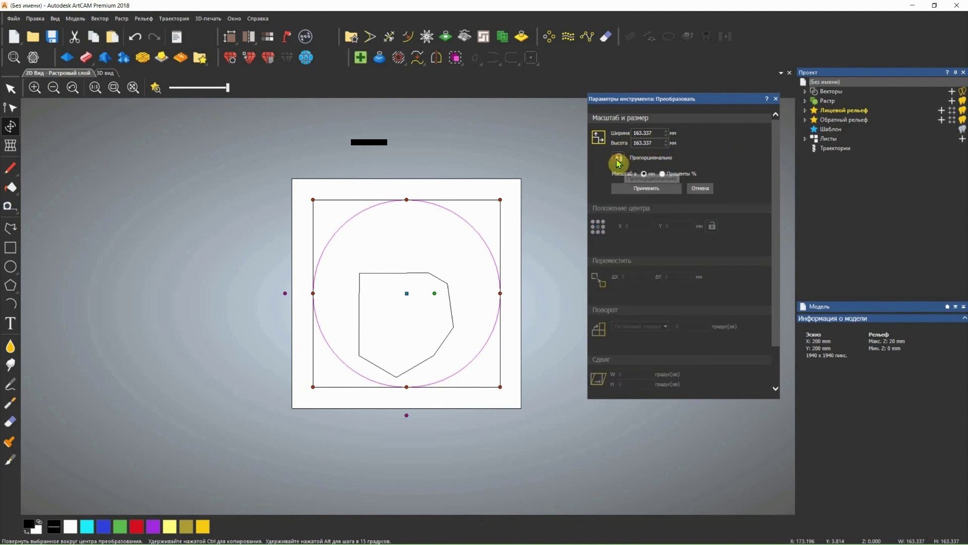
double_click(660, 144)
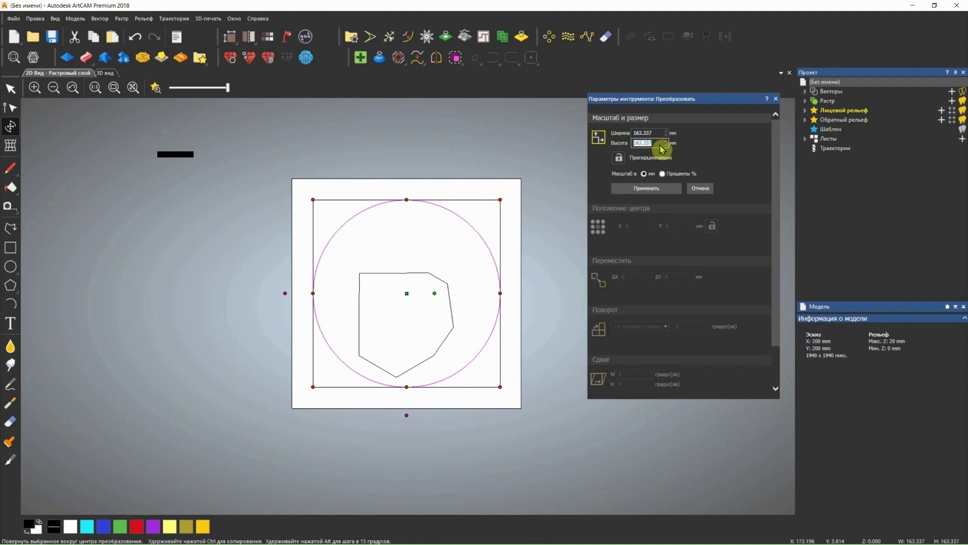
left_click(619, 158)
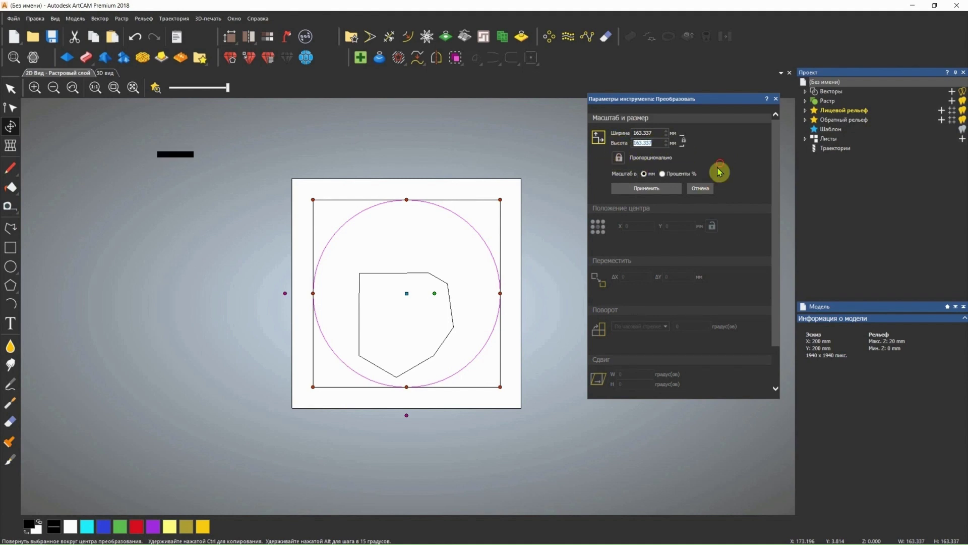
scroll(717, 266, "down", 1)
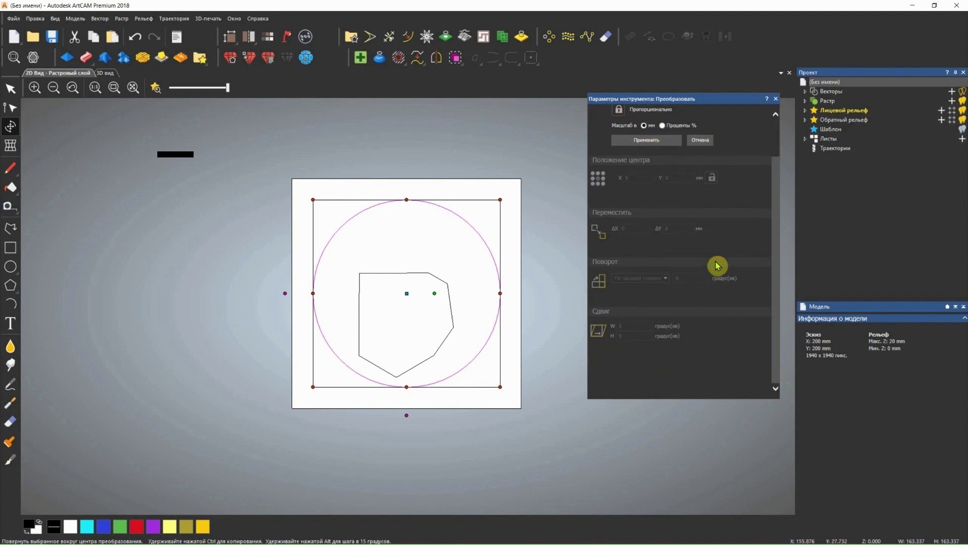
scroll(749, 213, "up", 1)
left_click(650, 185)
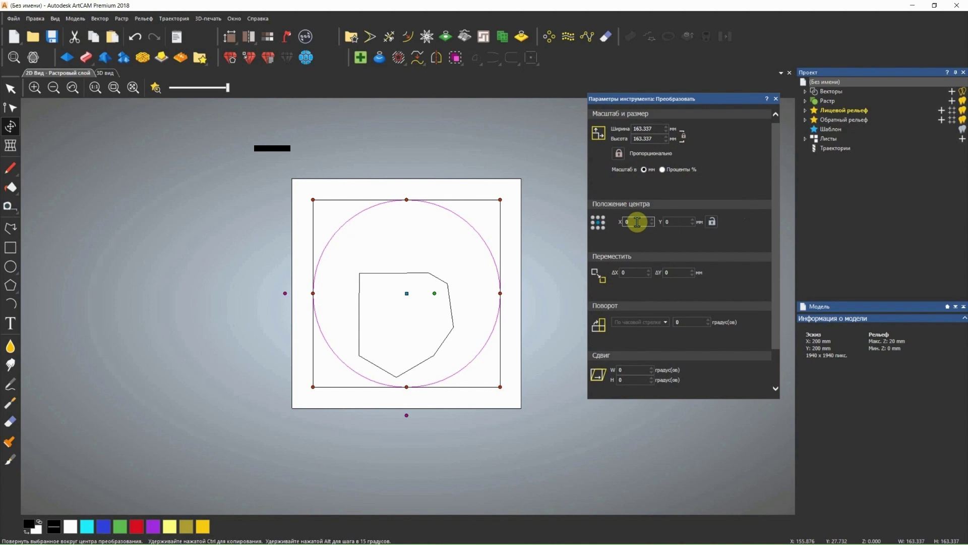
- Examine the circle's centre position, move, rotation and shear settings, and close the Transform tool
scroll(637, 222, "down", 1)
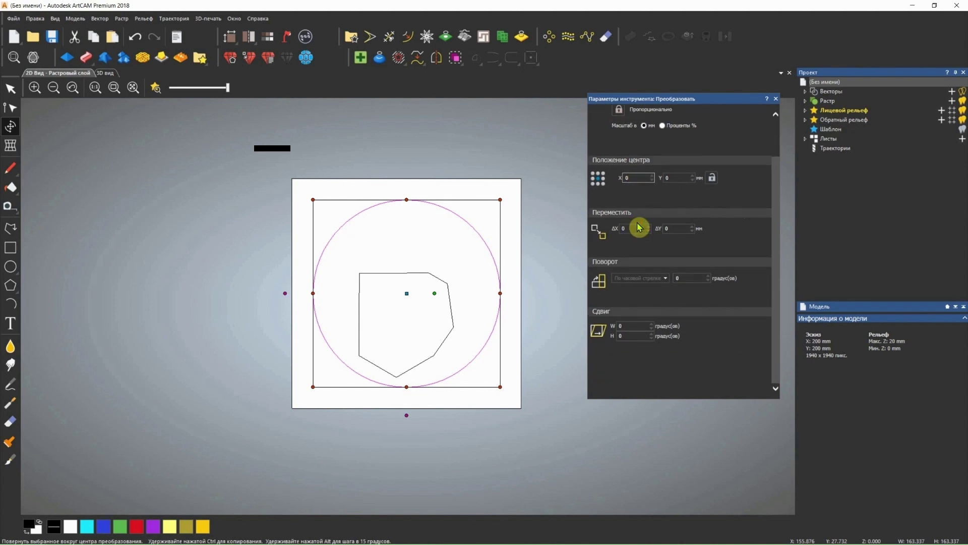
left_click(693, 278)
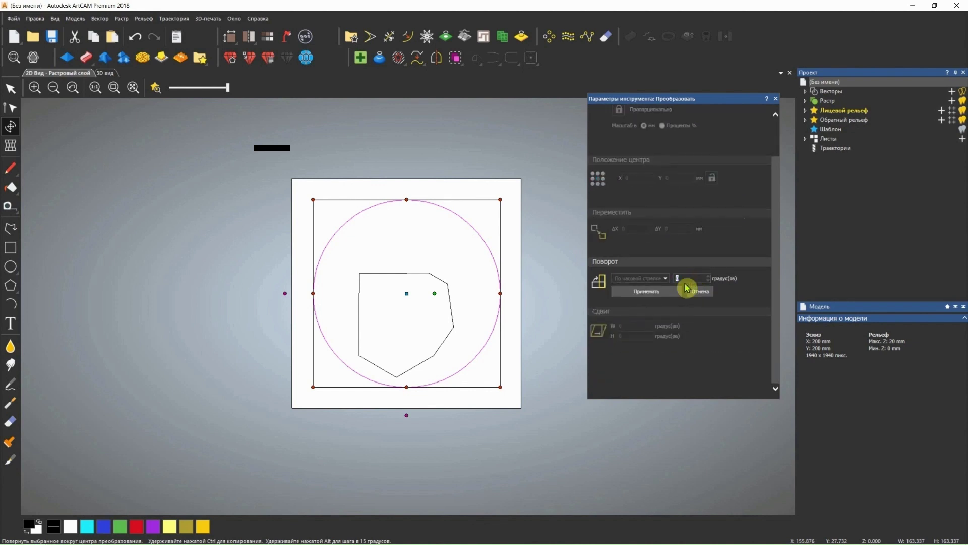
left_click(775, 99)
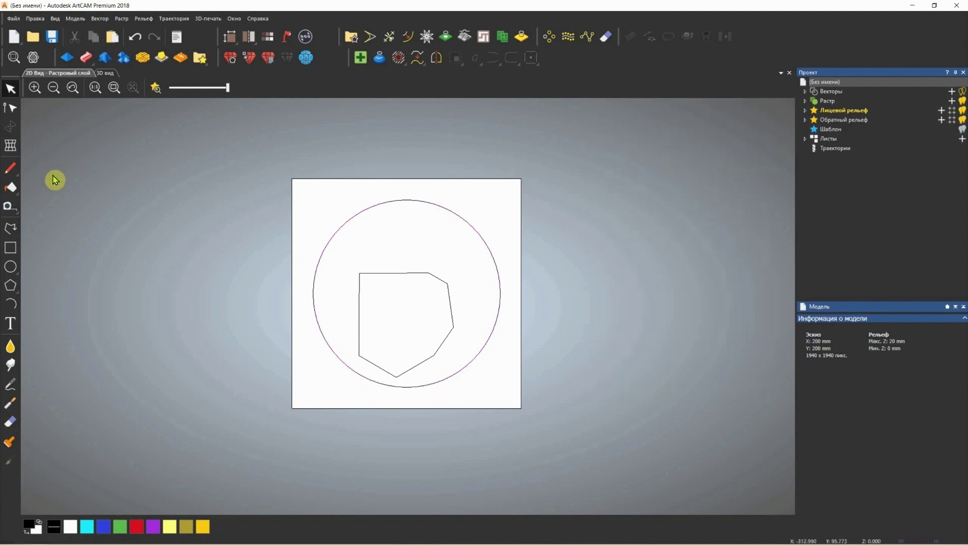
- Measure the circle's horizontal diameter from its leftmost to its rightmost point
left_click(12, 209)
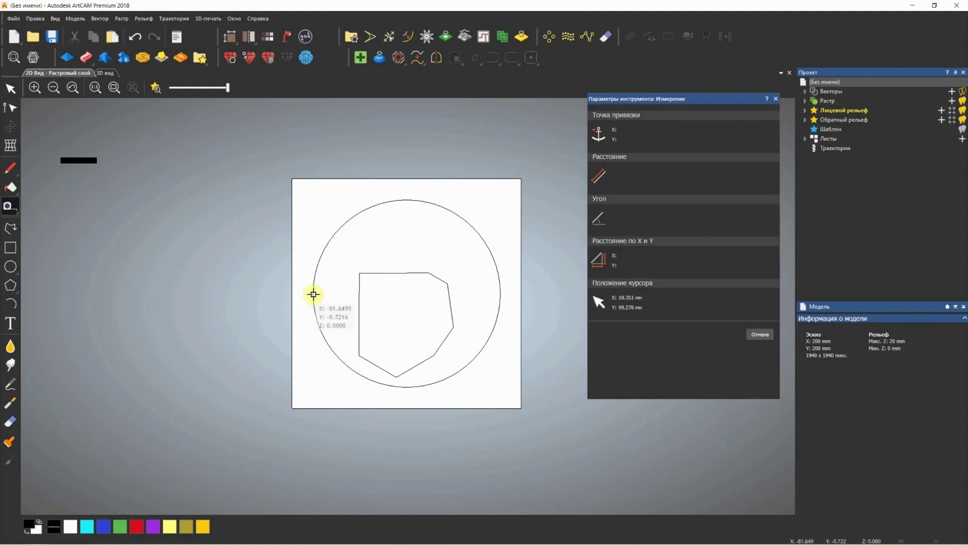
left_click(313, 294)
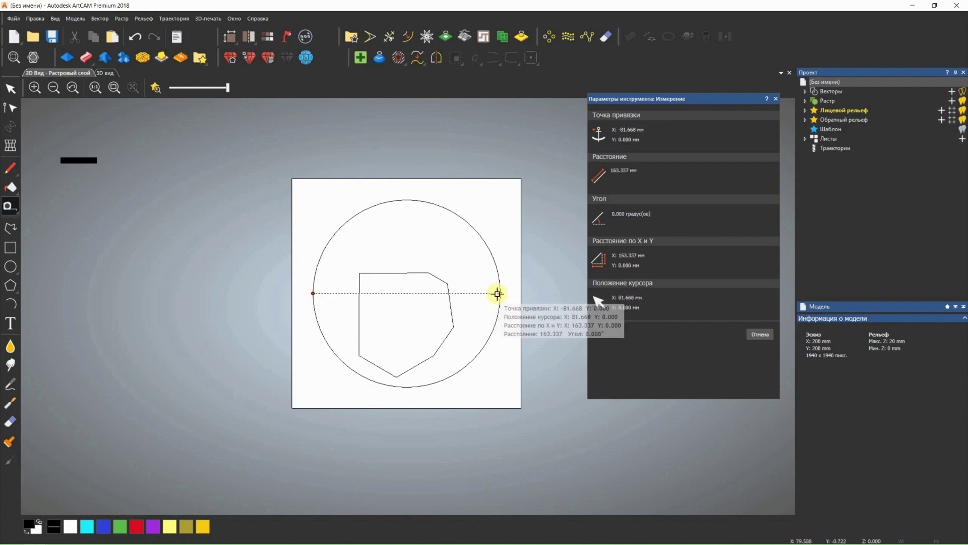
left_click(499, 293)
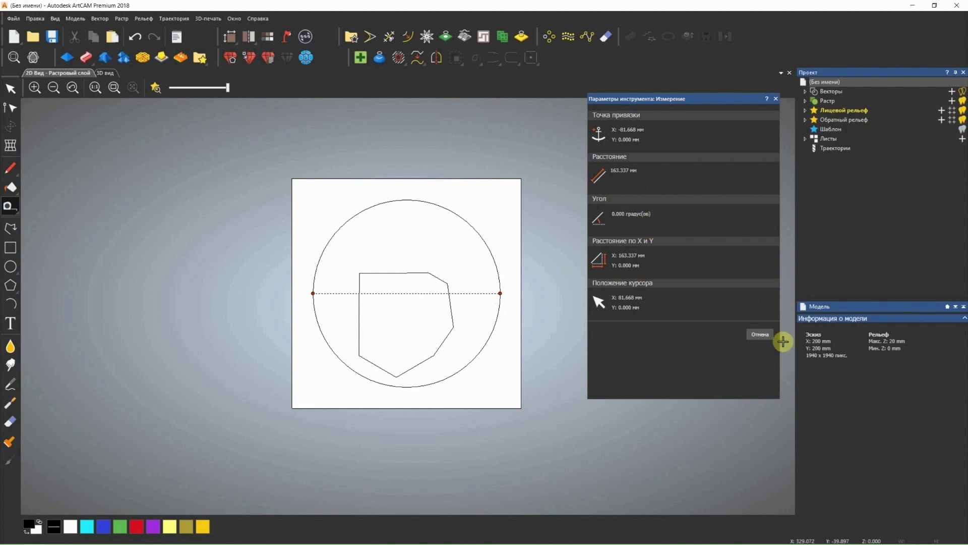
left_click(767, 337)
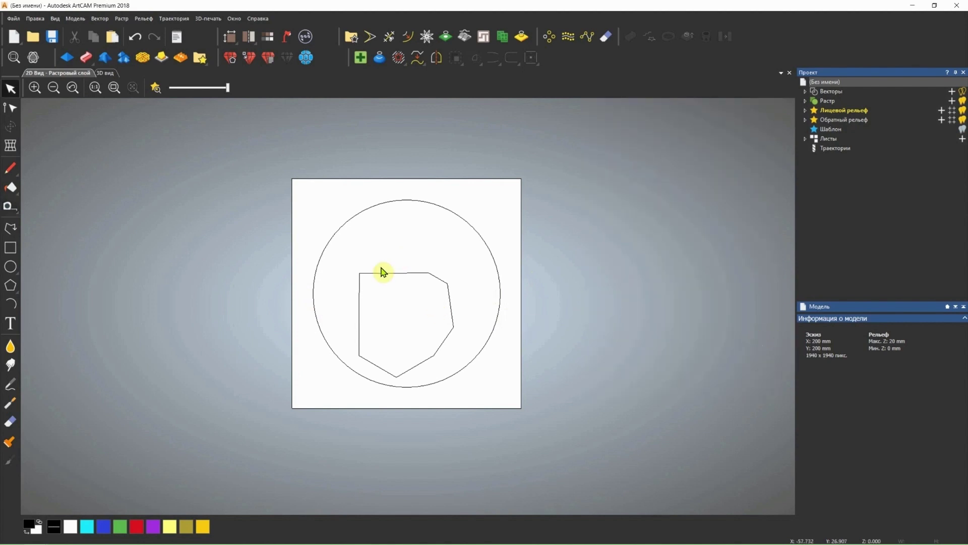
- Measure the distance and angle diagonally across the circle from its upper-left to its lower-right edge
left_click(7, 207)
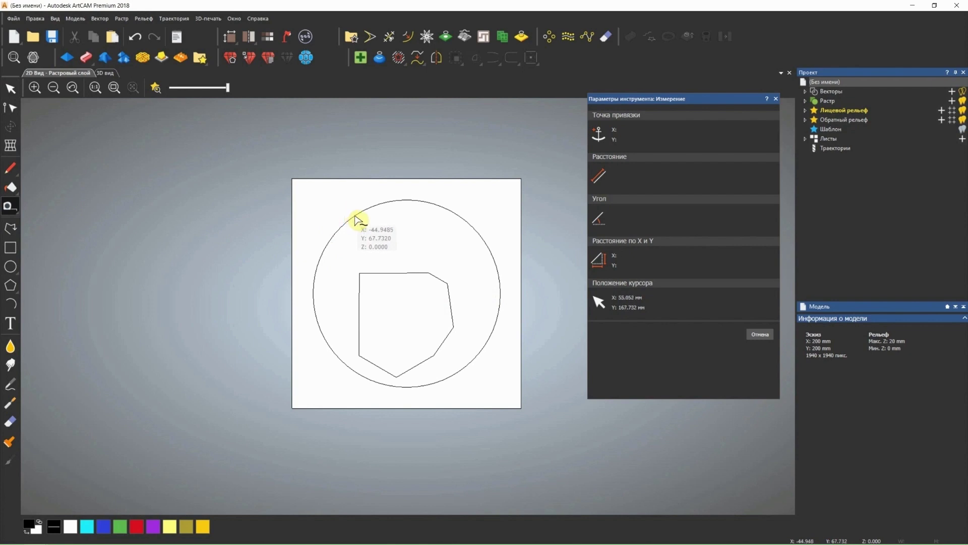
left_click_drag(354, 218, 476, 356)
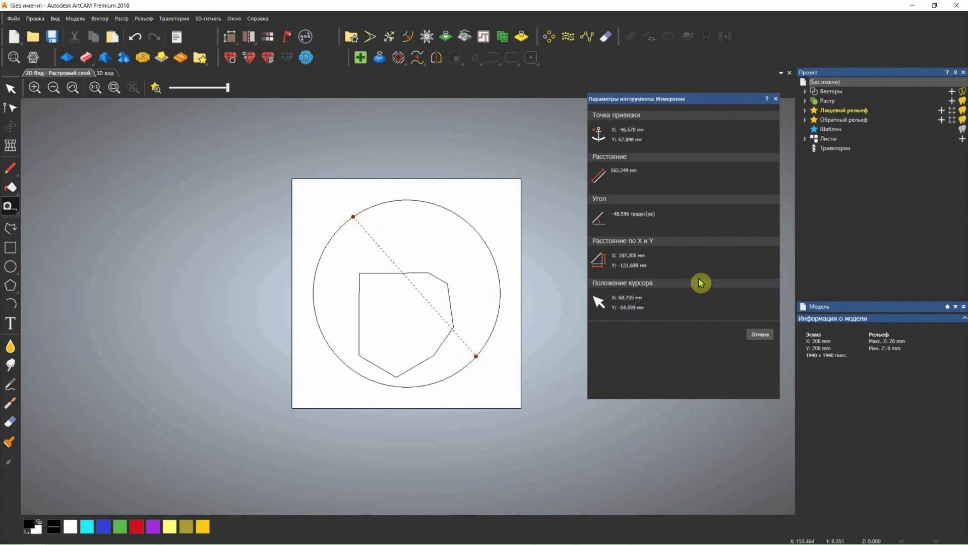
key("Escape")
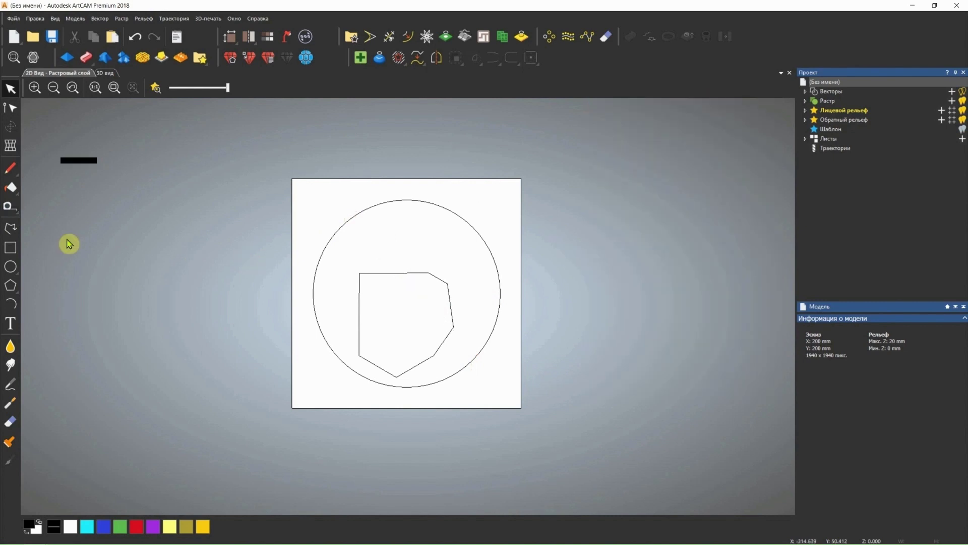
- Draw a horizontal polyline about 95 mm long inside the circle, above the polygon
left_click(15, 231)
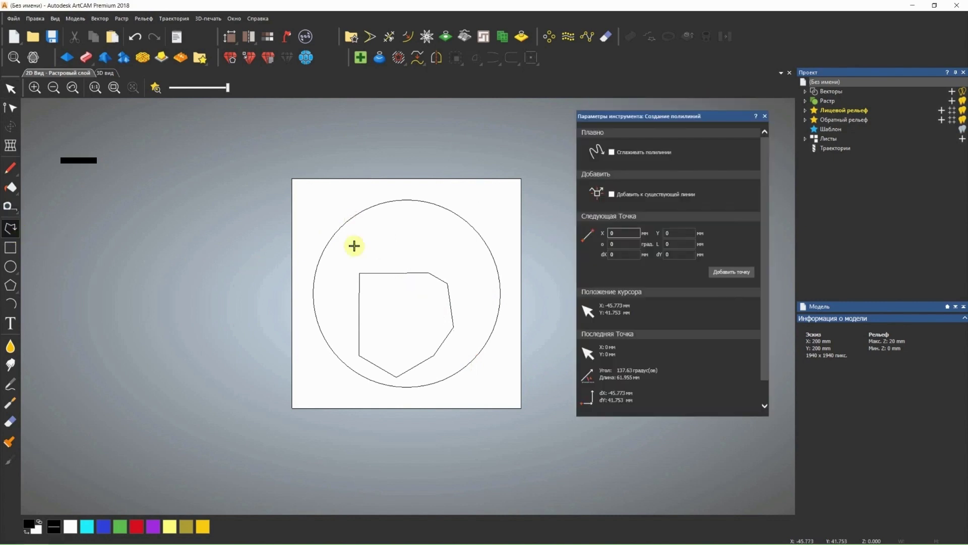
left_click(356, 237)
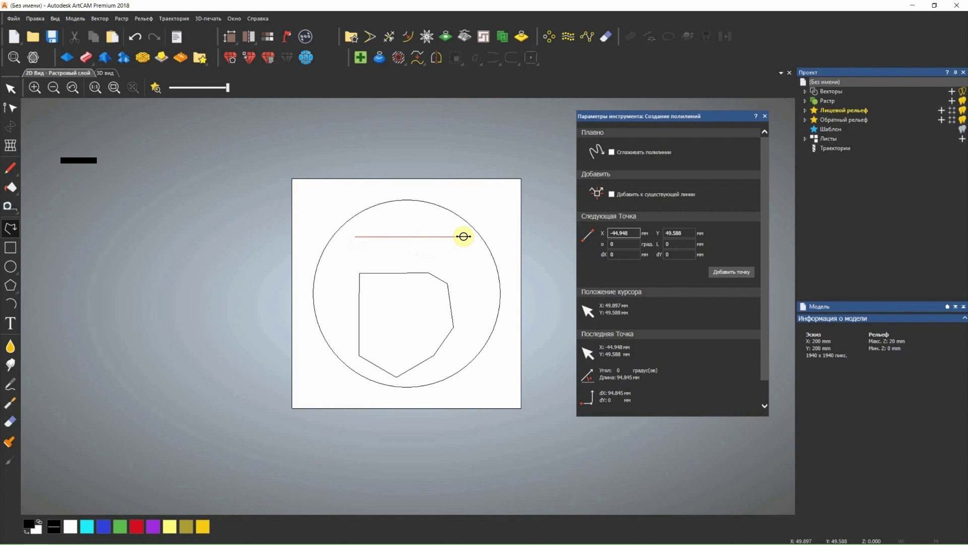
left_click(463, 237)
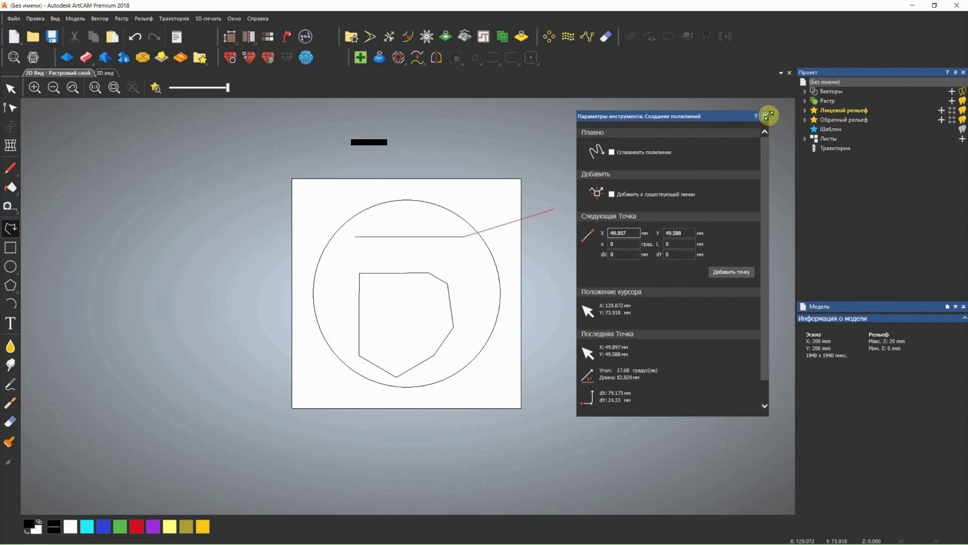
left_click(765, 116)
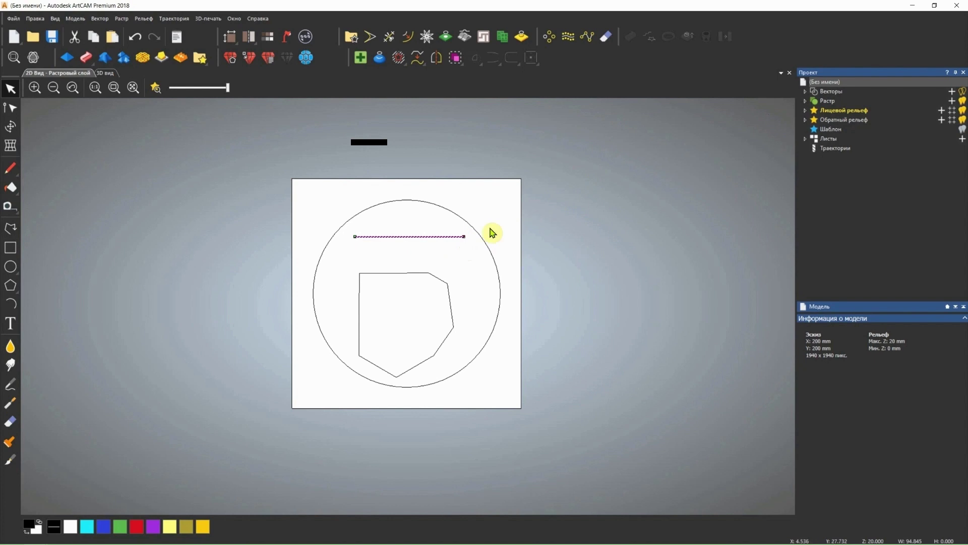
- Start a second polyline beside the polygon's left edge and draw a freehand arch over its top to the other side
left_click(10, 229)
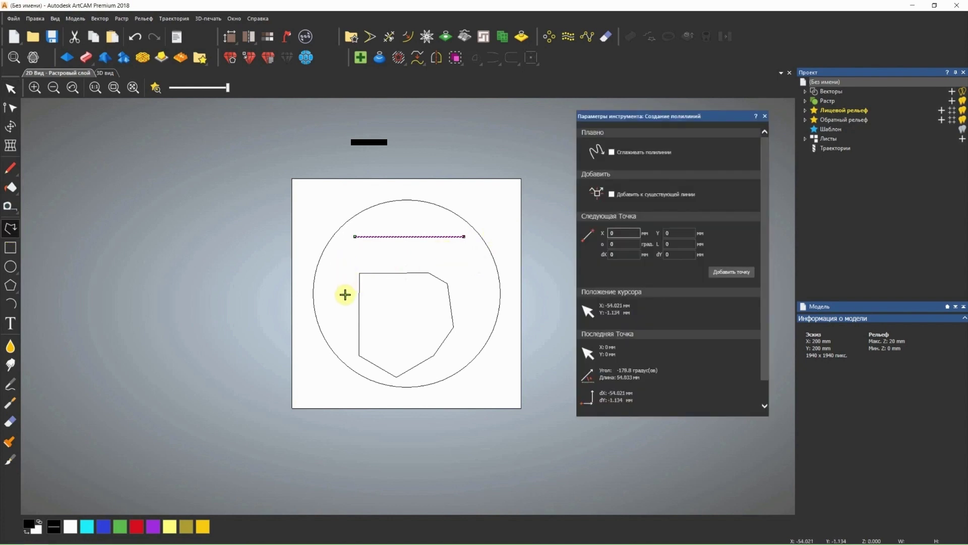
left_click(345, 295)
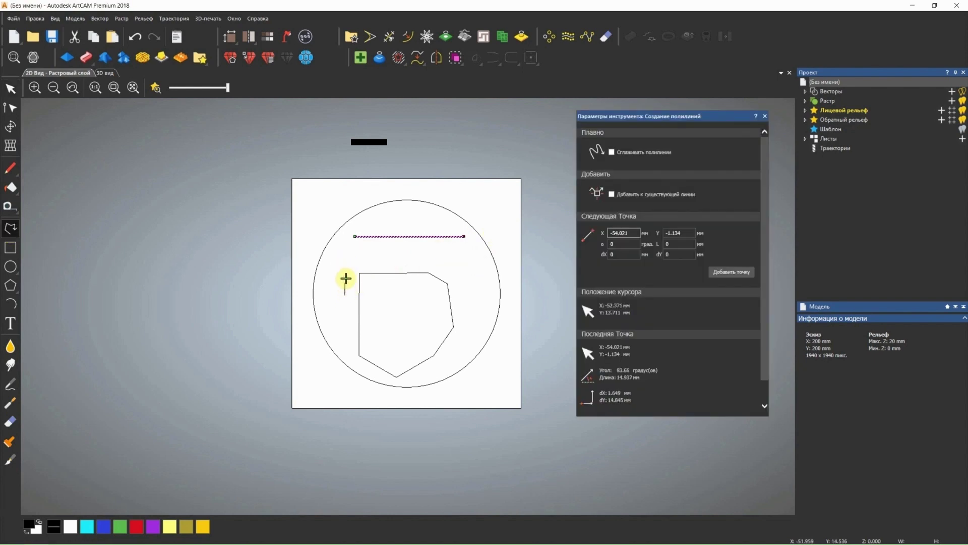
mouse_move(366, 263)
left_mouse_down()
mouse_move(448, 260)
mouse_move(474, 300)
left_mouse_up()
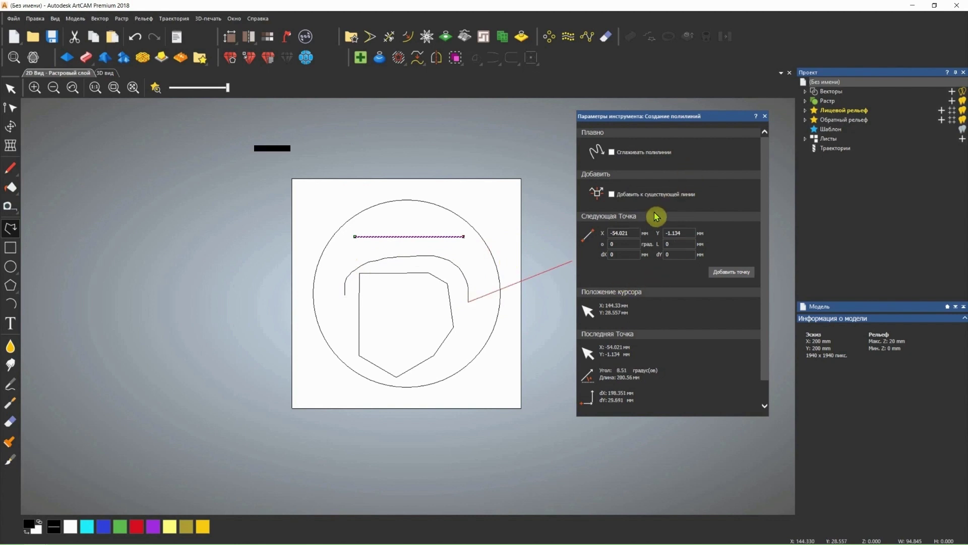
- Examine the polyline's next-point and last-point parameters, create the arch-shaped vector and deselect it
left_click(619, 233)
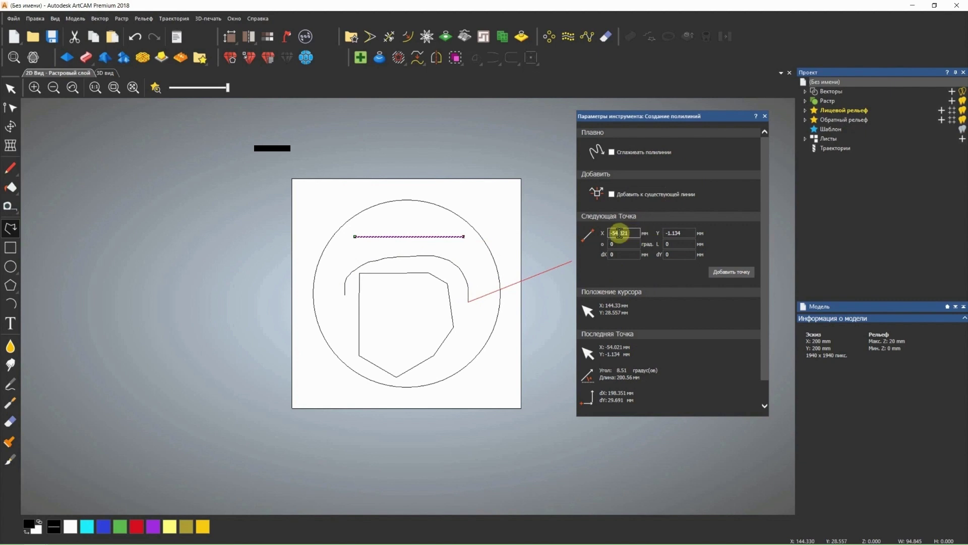
left_click(625, 244)
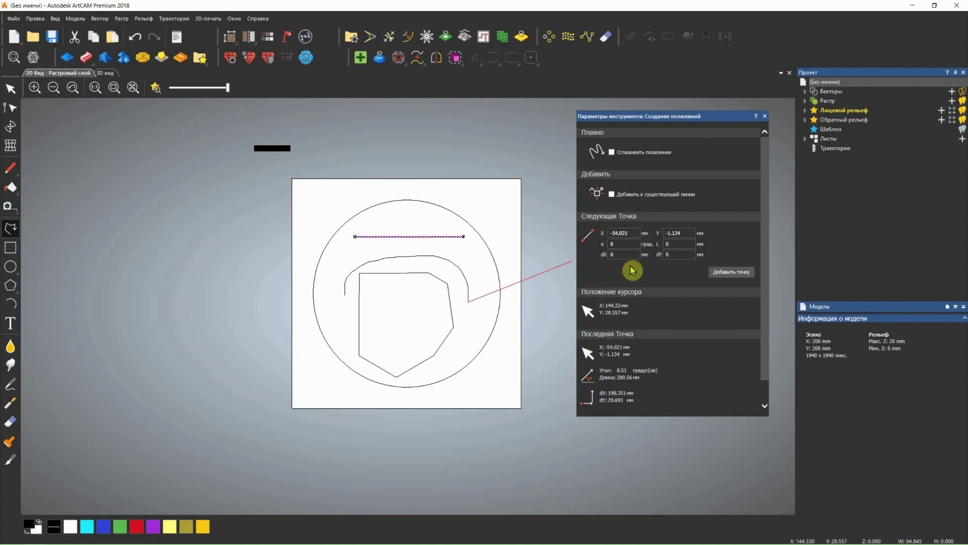
scroll(670, 217, "down", 1)
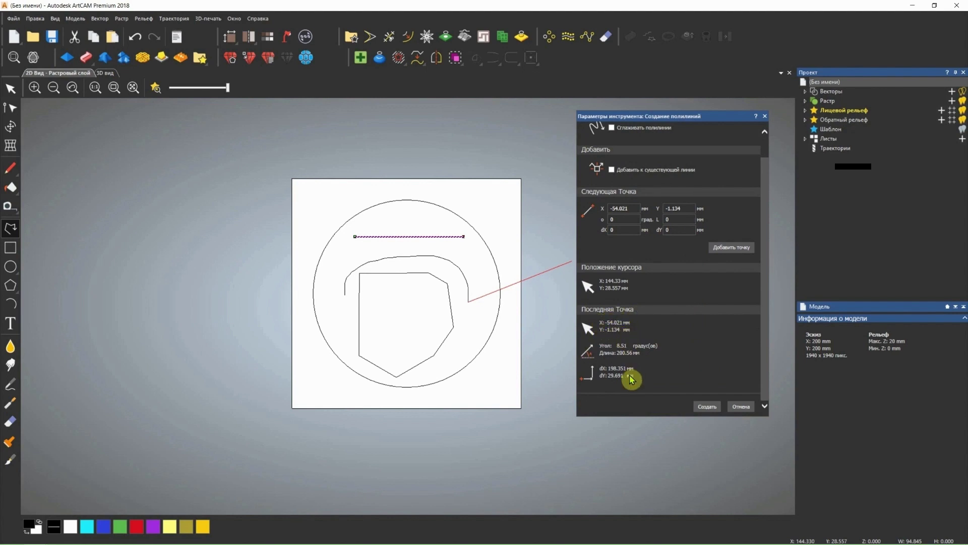
left_click_drag(691, 115, 612, 113)
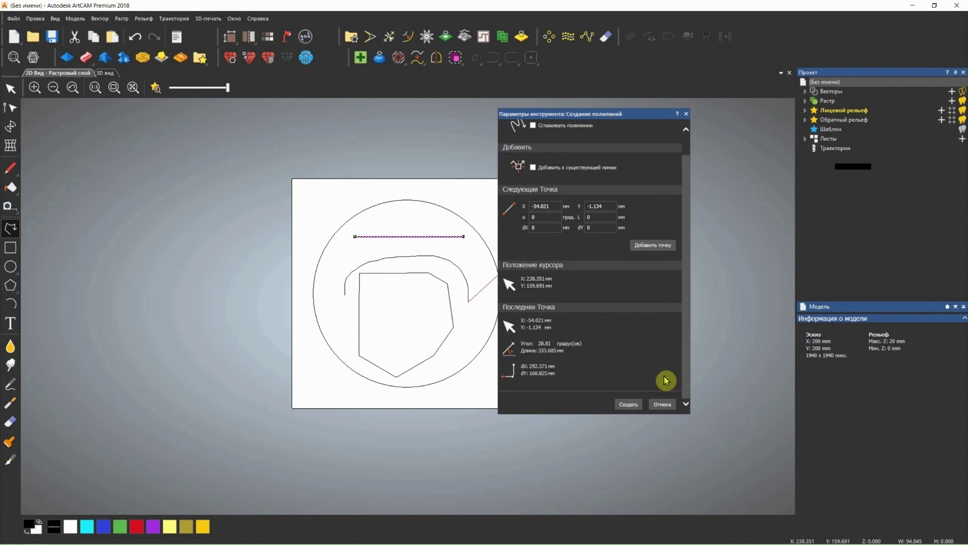
left_click(636, 404)
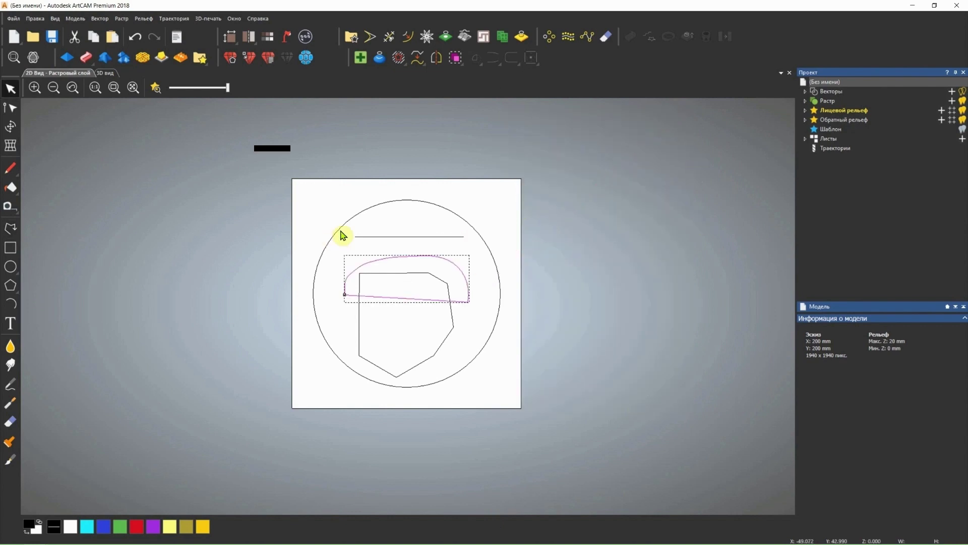
left_click(351, 242)
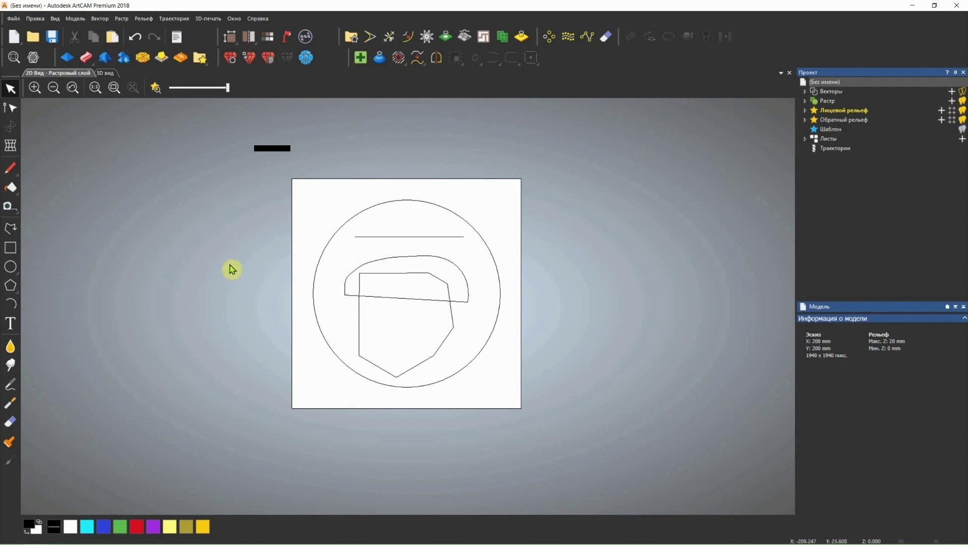
- Draw two squares, one about 12.4 mm in the sheet's upper-left corner and one about 9 mm inside the circle above the horizontal line
left_click(10, 247)
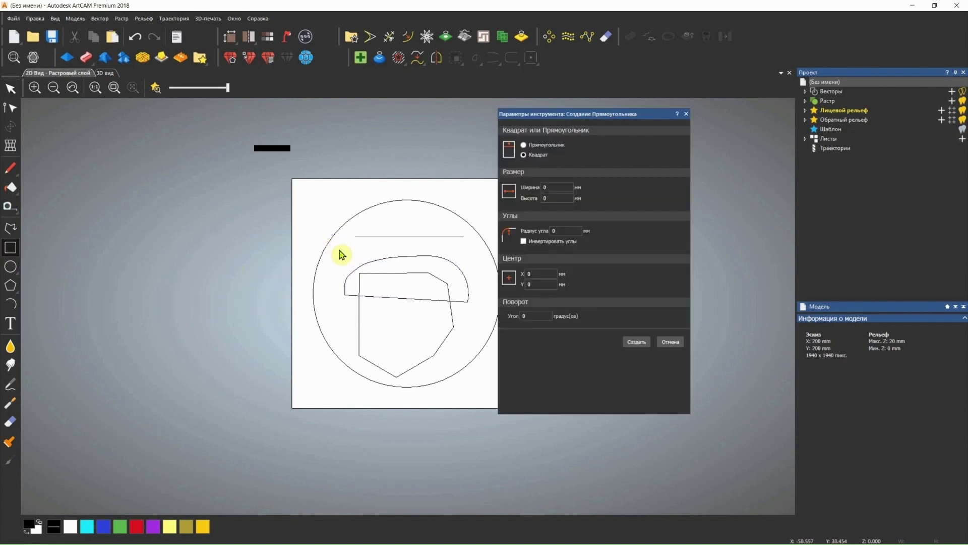
left_click_drag(320, 207, 337, 221)
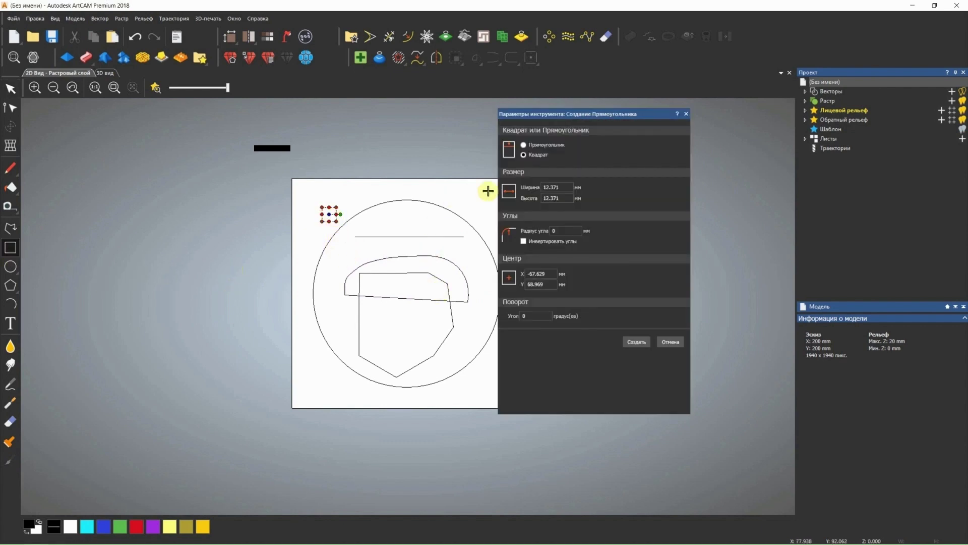
left_click(524, 145)
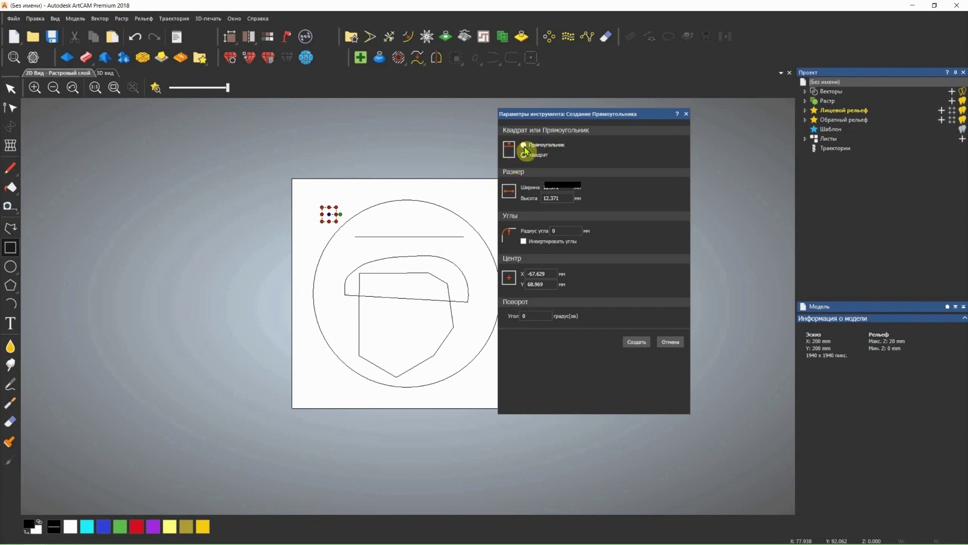
left_click(524, 155)
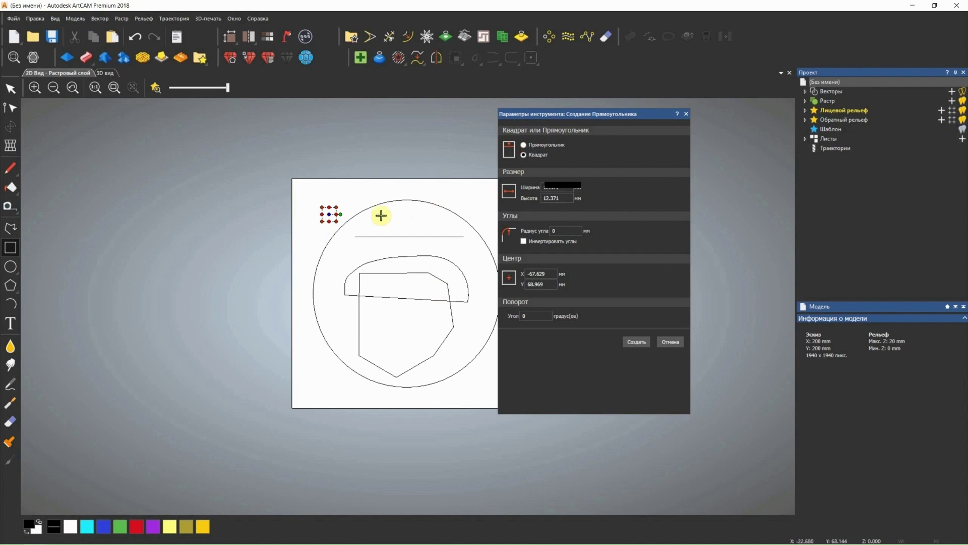
left_click_drag(381, 214, 392, 225)
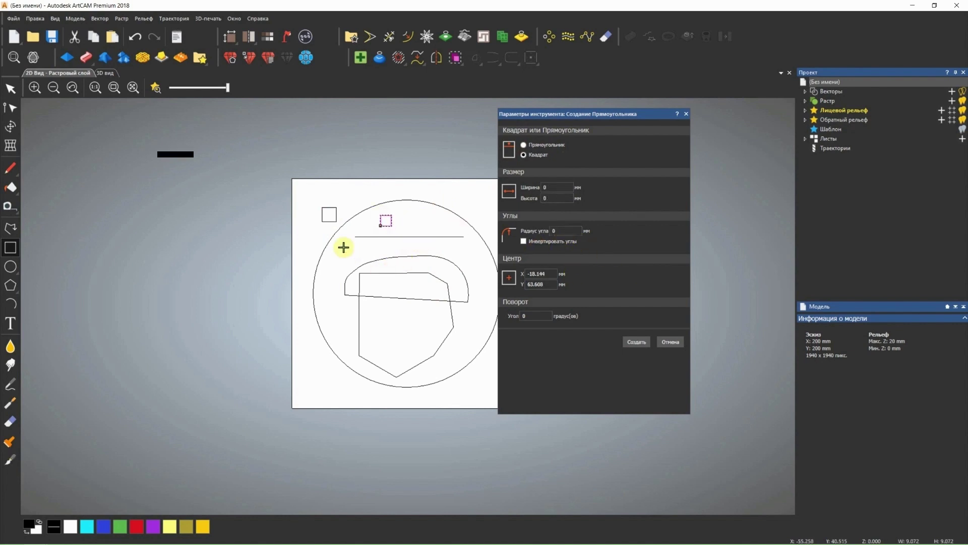
- Draw a third square across the circle's left edge and set its height to 65 mm and corner radius to 10 mm
mouse_move(303, 268)
left_mouse_down()
mouse_move(348, 339)
mouse_move(378, 340)
left_mouse_up()
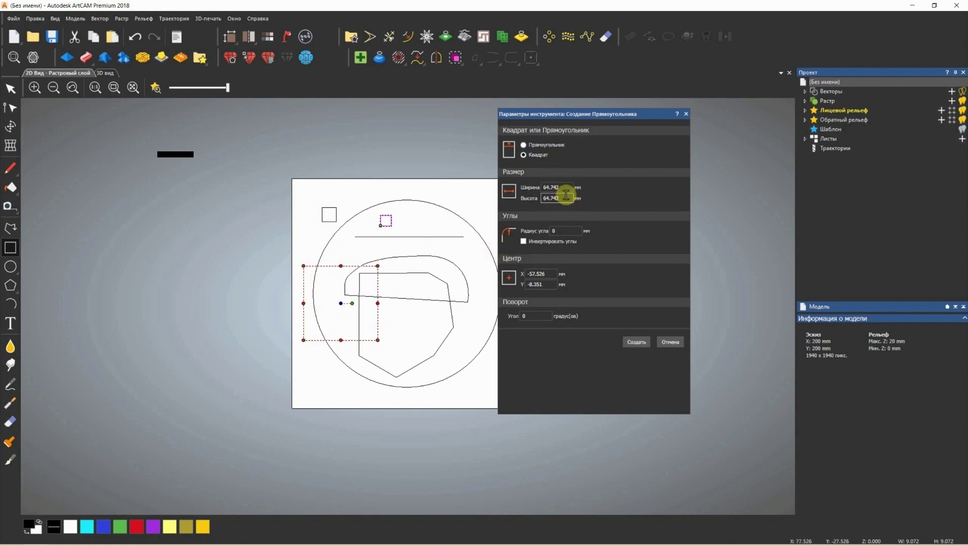
left_click_drag(566, 196, 539, 197)
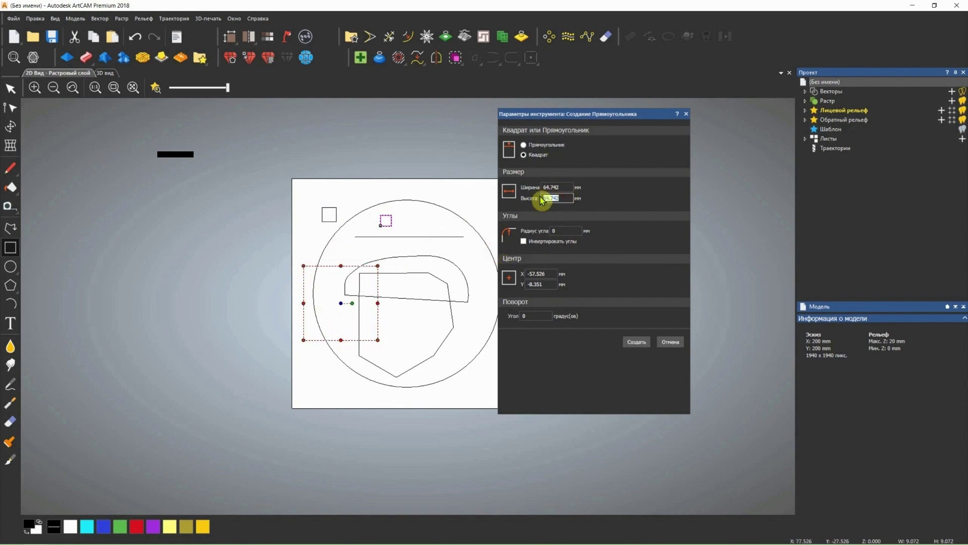
type("65")
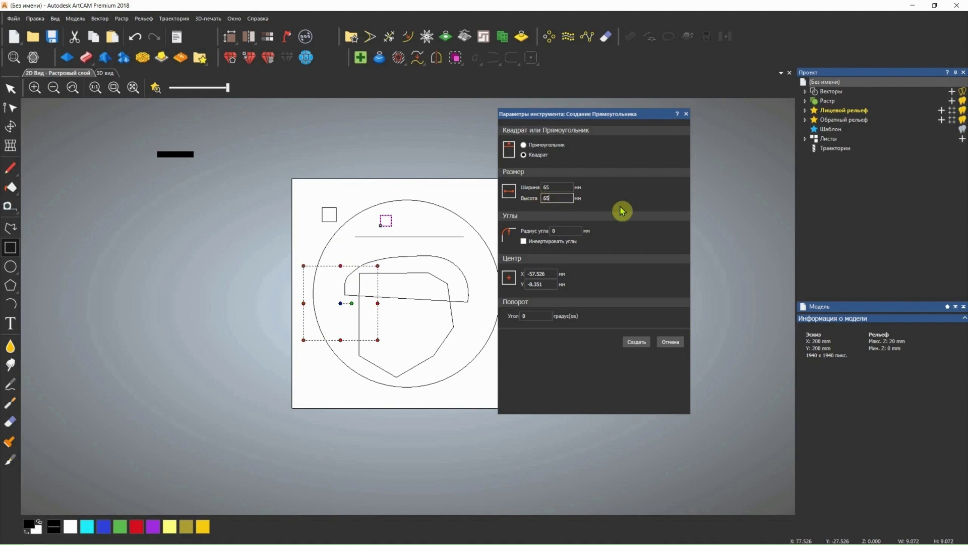
left_click_drag(572, 230, 524, 240)
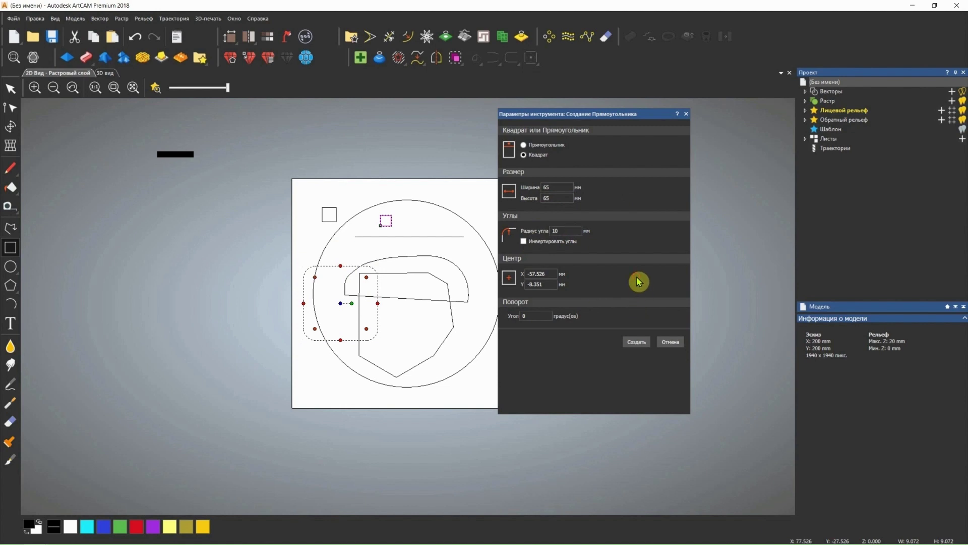
- Set the rounded square's centre to X 0 and Y 0
left_click_drag(546, 275, 520, 275)
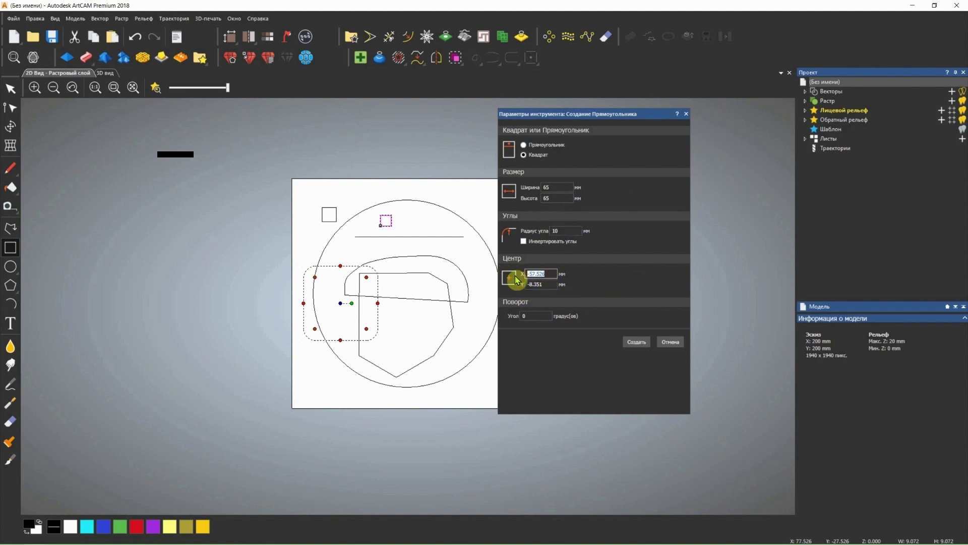
type("0")
key("Tab")
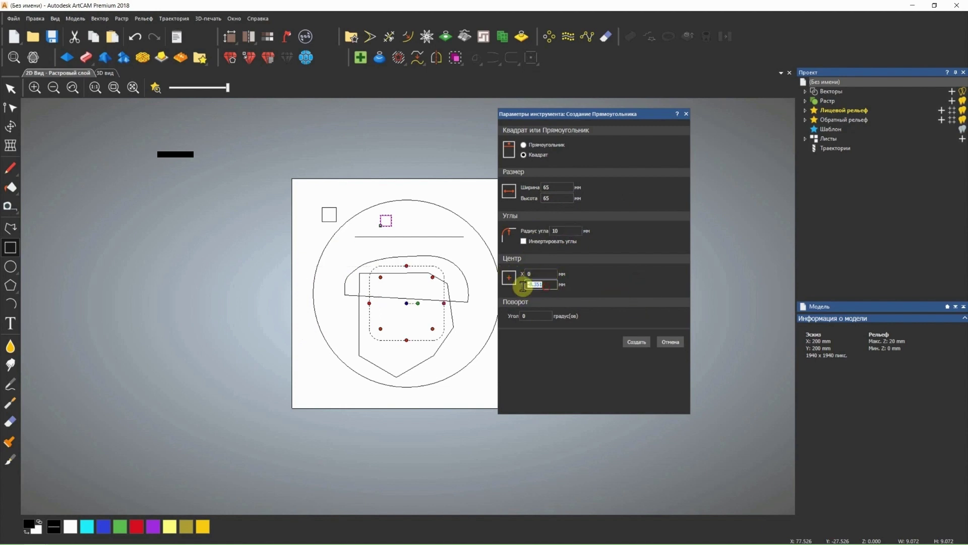
type("0")
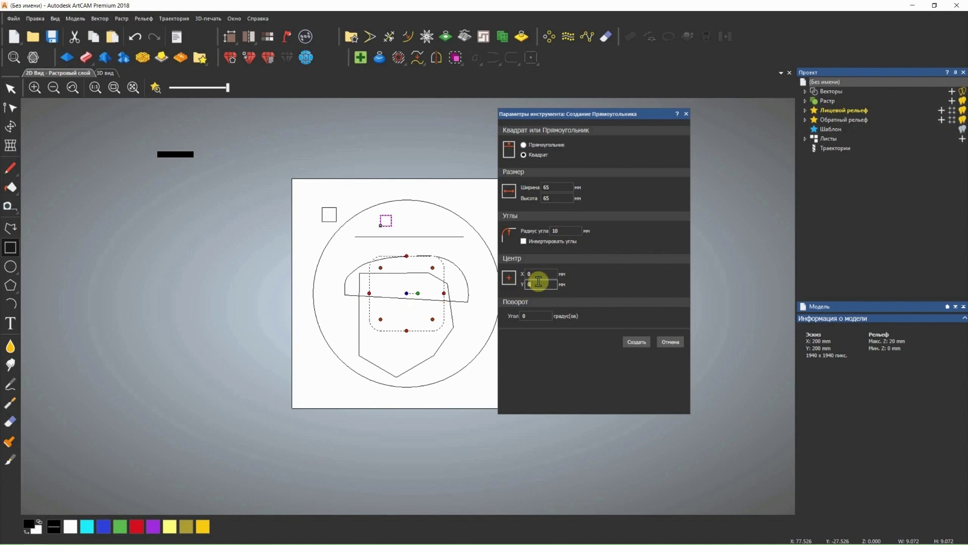
- Set the rounded square's rotation to 45 degrees, create it and close the rectangle parameters
left_click(538, 316)
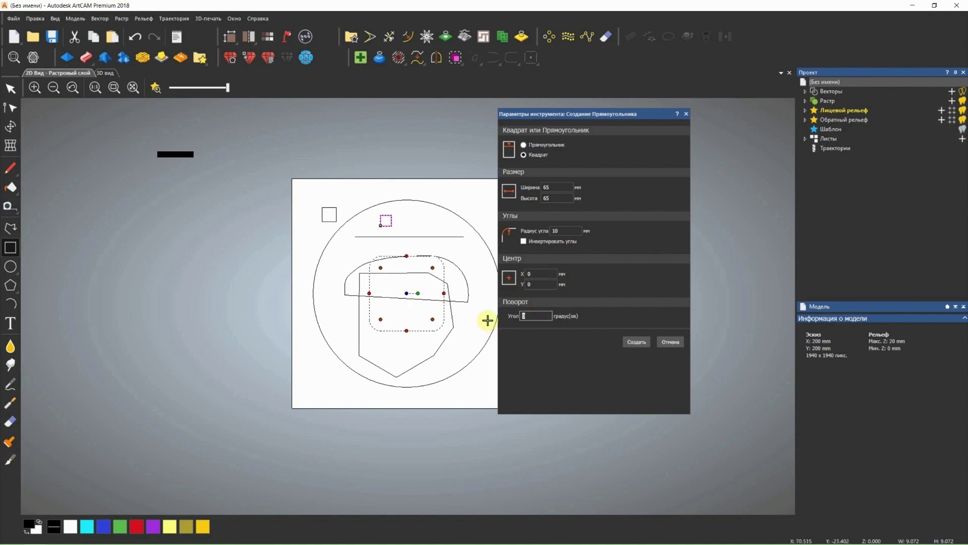
type("465")
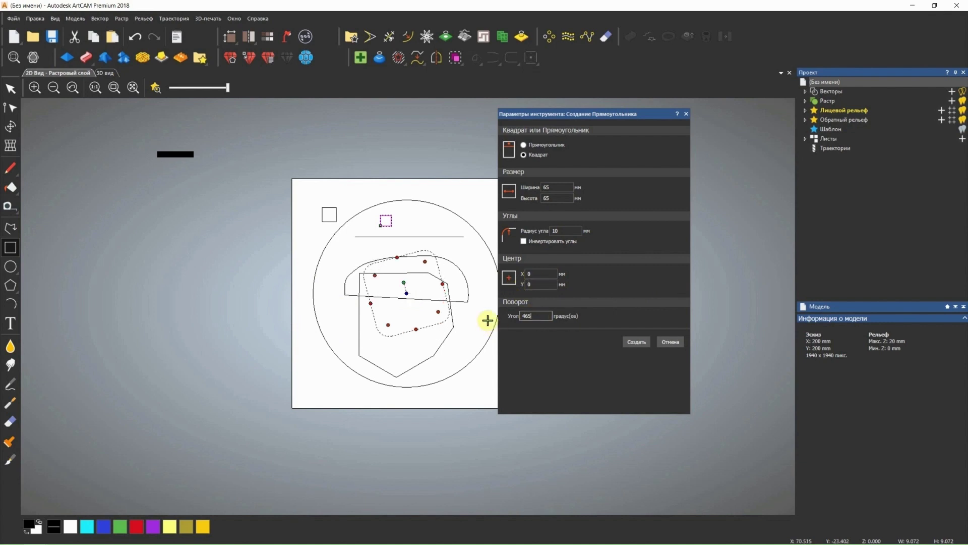
key("BackSpace")
key("BackSpace")
type("5")
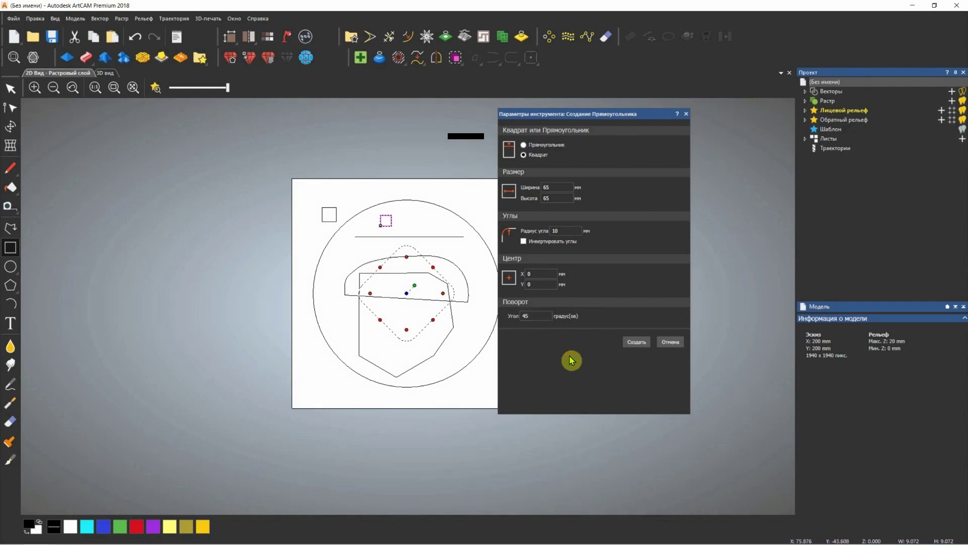
left_click(634, 343)
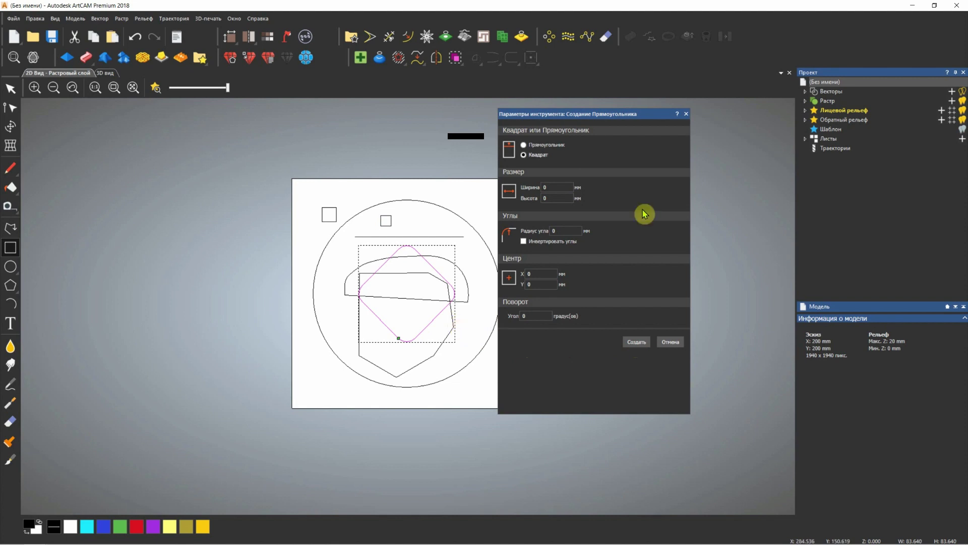
left_click(686, 113)
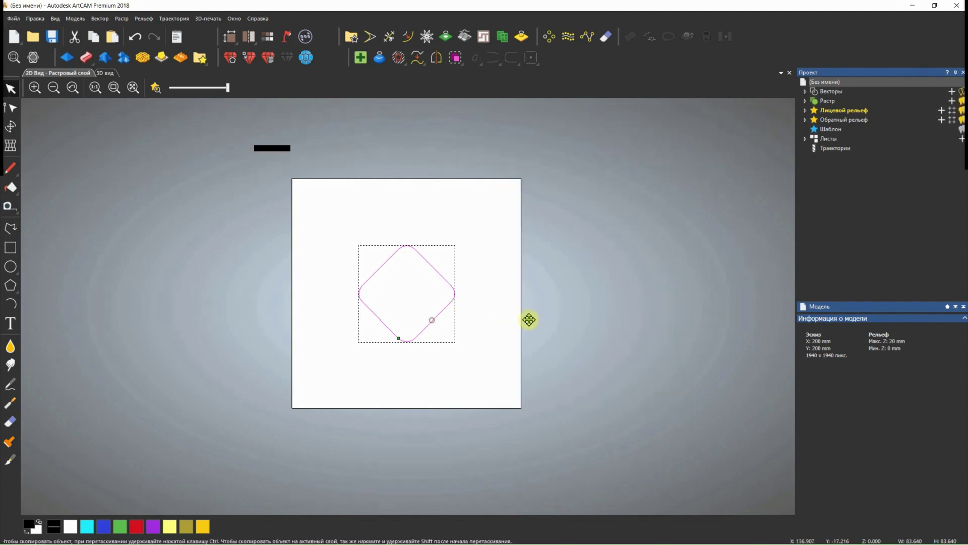
- Move the rounded square across the sheet's right edge and centre it back on the sheet
left_click_drag(431, 320, 564, 313)
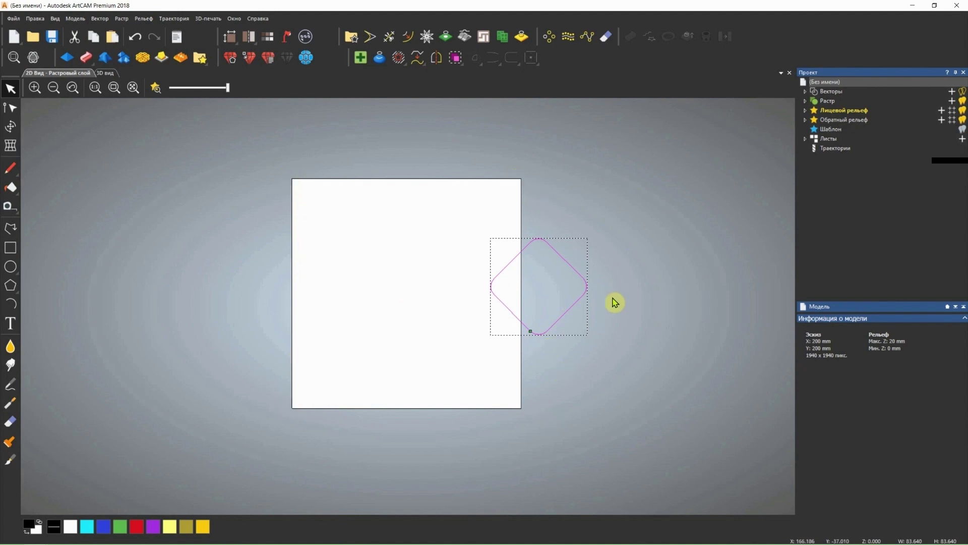
key("F9")
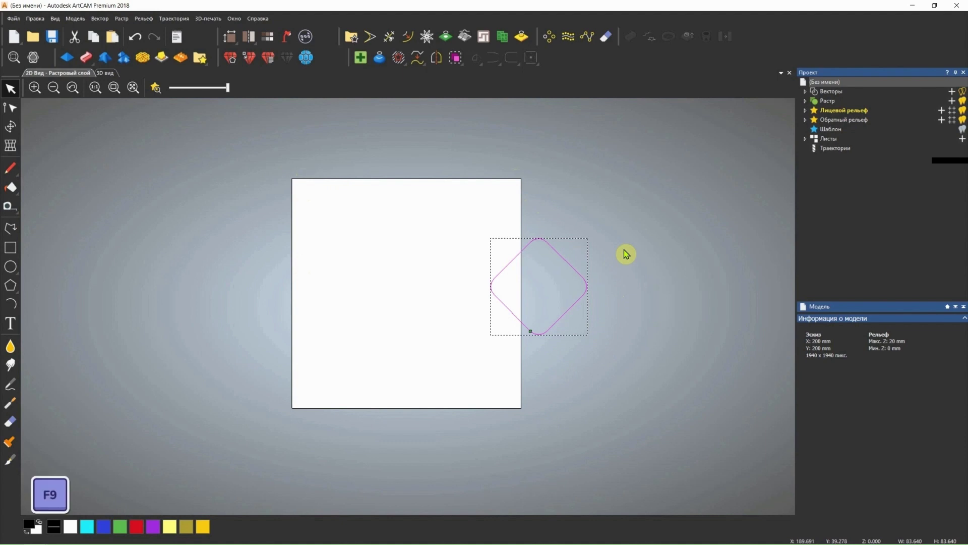
- Draw a closed freeform polyline about 98 by 114 mm over the sheet's upper-right corner and close the polyline parameters
key("p")
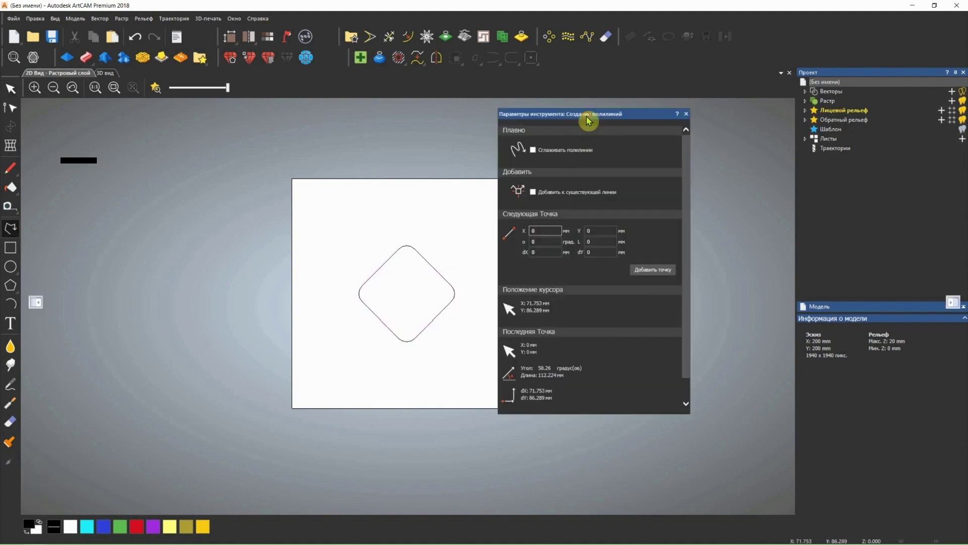
left_click_drag(588, 119, 771, 119)
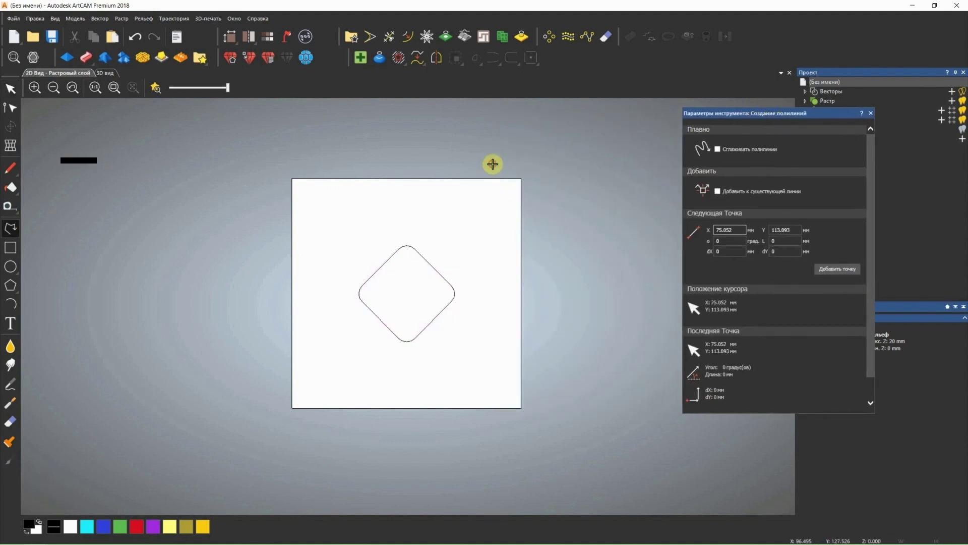
mouse_move(493, 163)
left_mouse_down()
mouse_move(560, 144)
mouse_move(602, 191)
mouse_move(580, 247)
mouse_move(538, 249)
mouse_move(499, 211)
mouse_move(540, 187)
mouse_move(544, 165)
mouse_move(513, 141)
mouse_move(519, 126)
mouse_move(492, 132)
mouse_move(493, 162)
left_mouse_up()
left_click(871, 114)
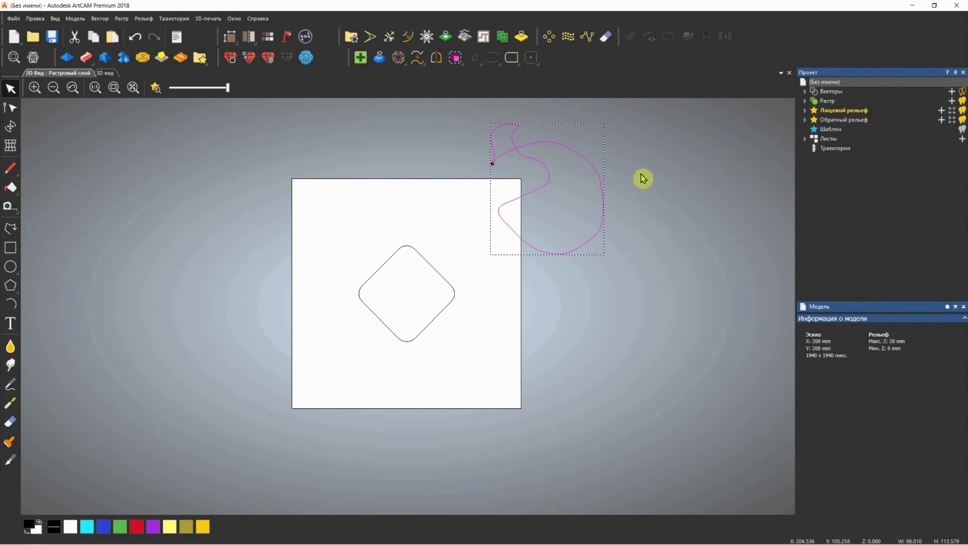
- Centre the freeform curve on the sheet and delete all vectors
key("F9")
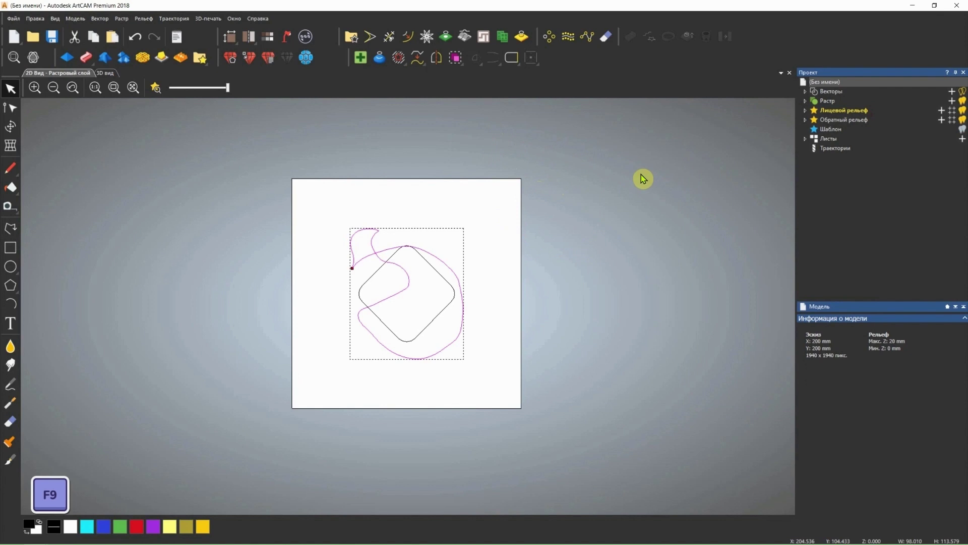
key("ctrl+a")
key("Delete")
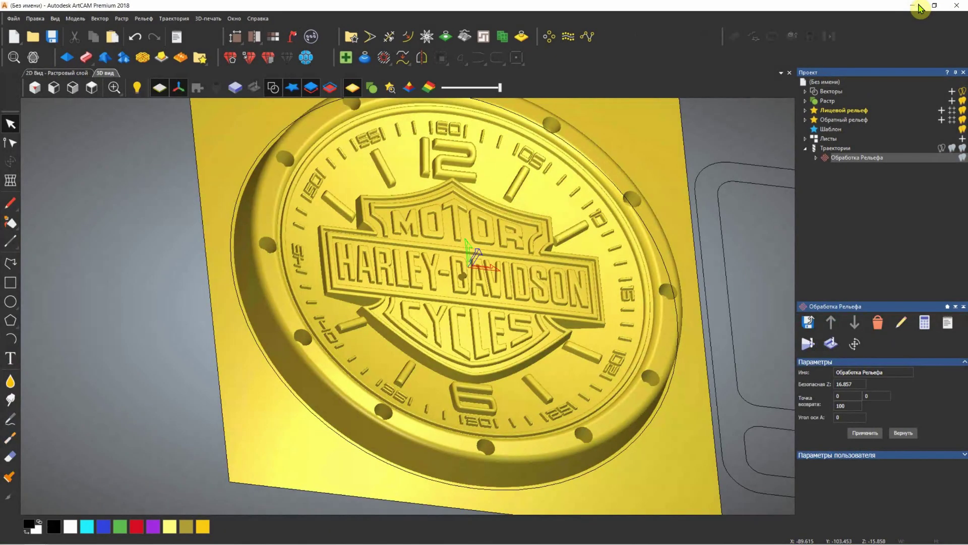
- Examine the Harley-Davidson clock relief in 3D and its vectors in the 2D view
left_click_drag(605, 212, 555, 237)
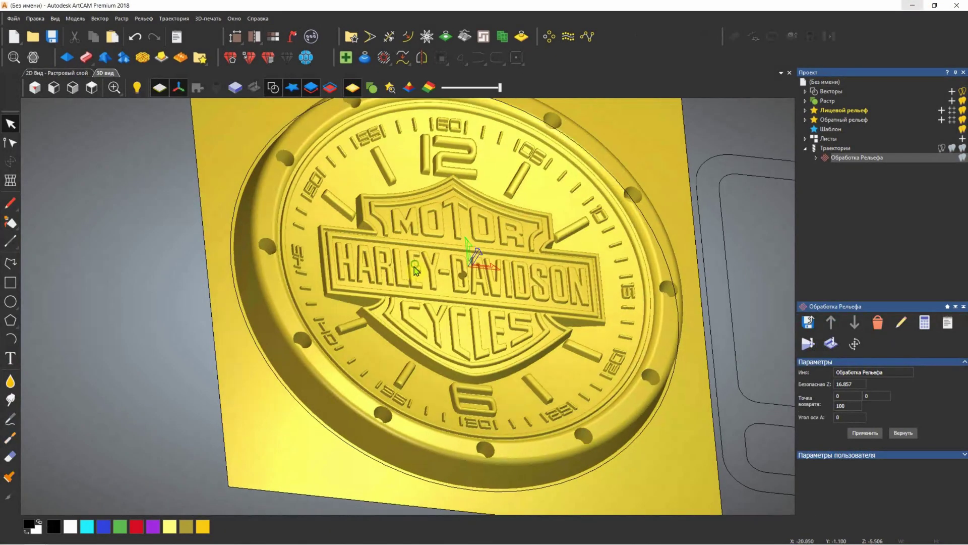
left_click(69, 74)
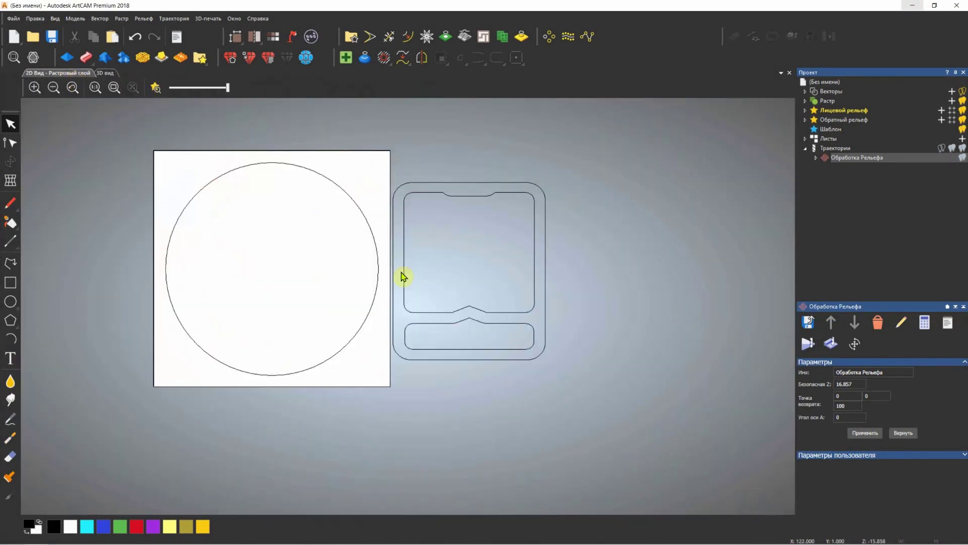
scroll(418, 273, "down", 2)
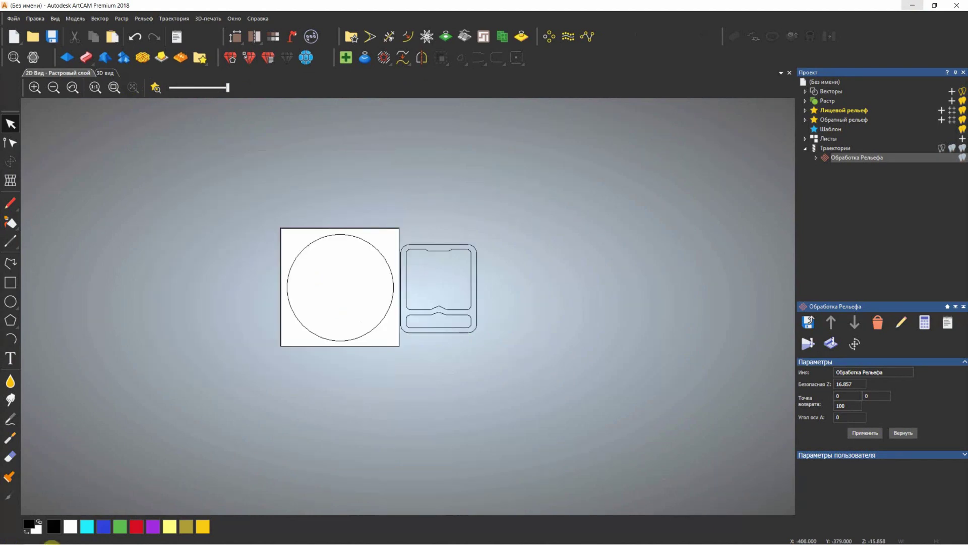
- Switch to the other ArtCAM window containing the clock model and examine its frame and text vectors in the 2D view
mouse_move(31, 542)
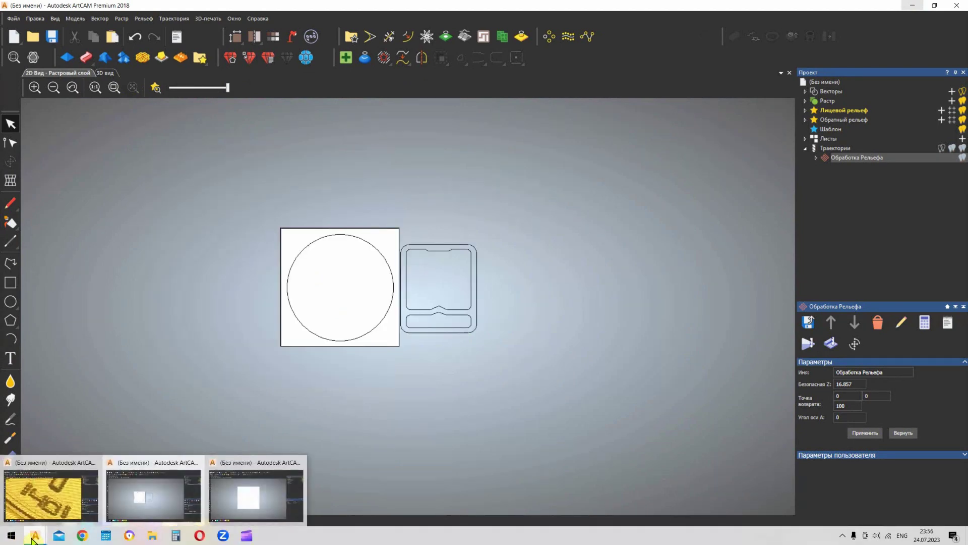
left_click(45, 492)
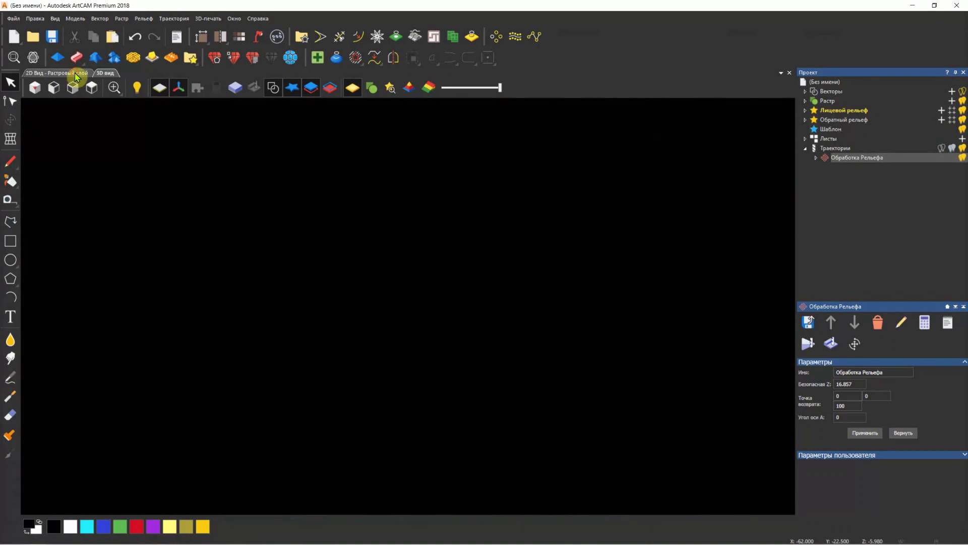
left_click(75, 73)
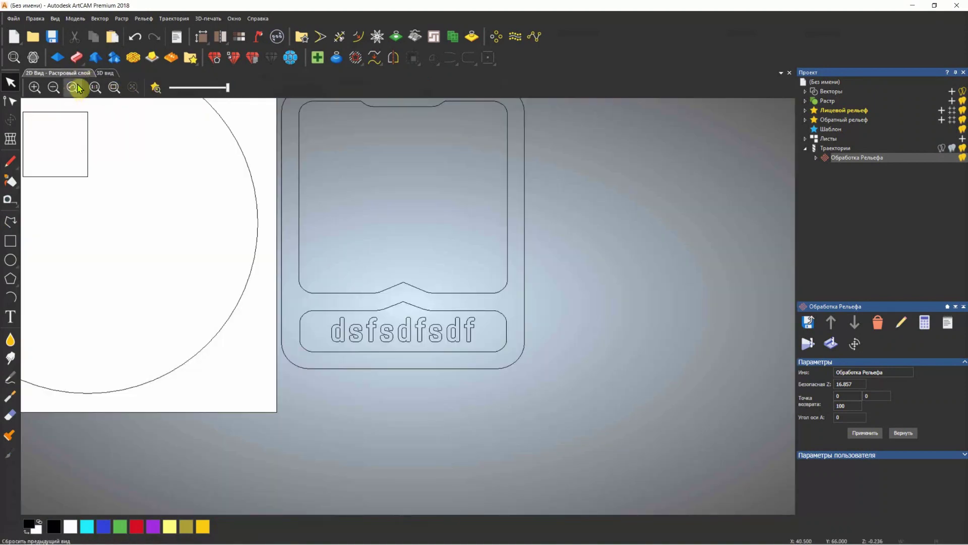
left_click(76, 88)
scroll(281, 262, "up", 2)
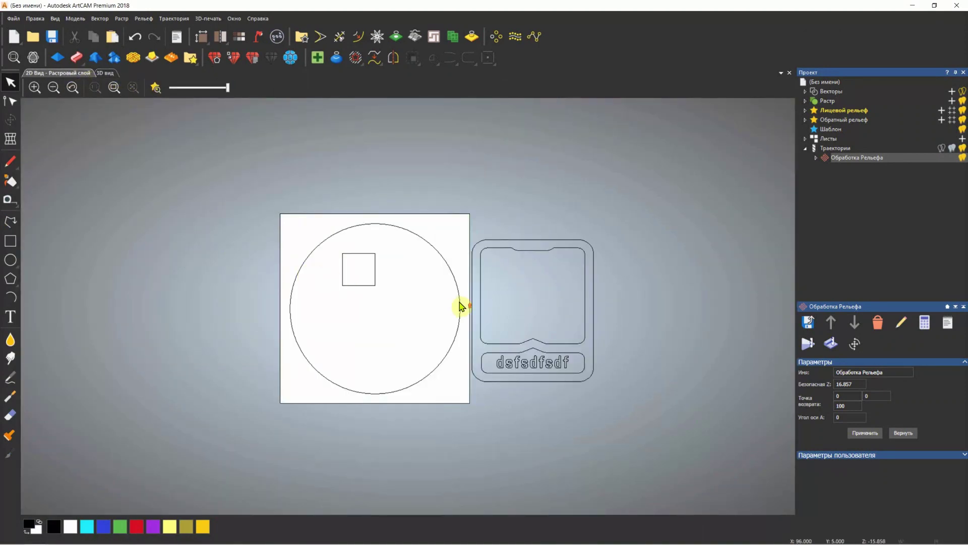
scroll(461, 307, "up", 2)
scroll(488, 313, "down", 2)
scroll(529, 326, "up", 2)
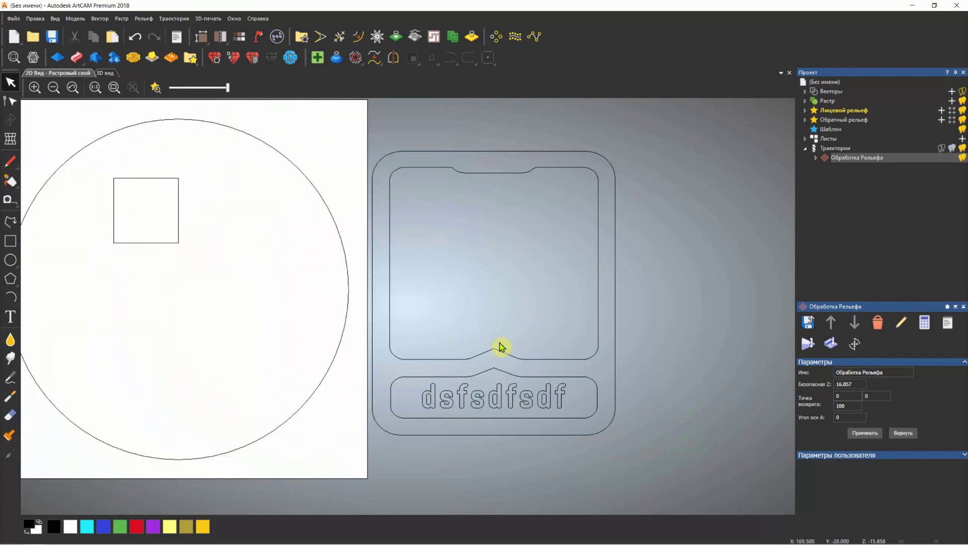
scroll(317, 312, "down", 2)
scroll(316, 311, "up", 2)
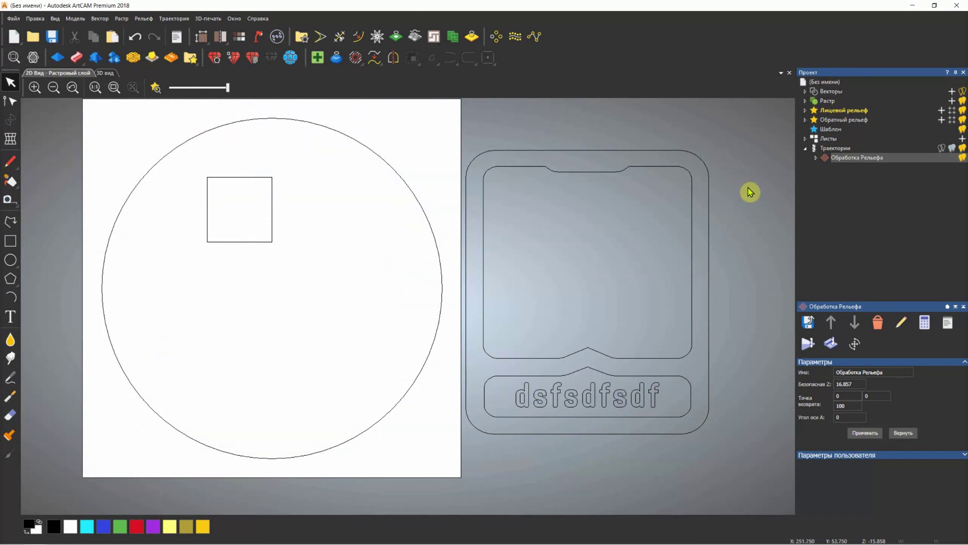
- Select the text vector inside the lower compartment of the rounded frame
left_click_drag(750, 190, 716, 219)
left_click(617, 252)
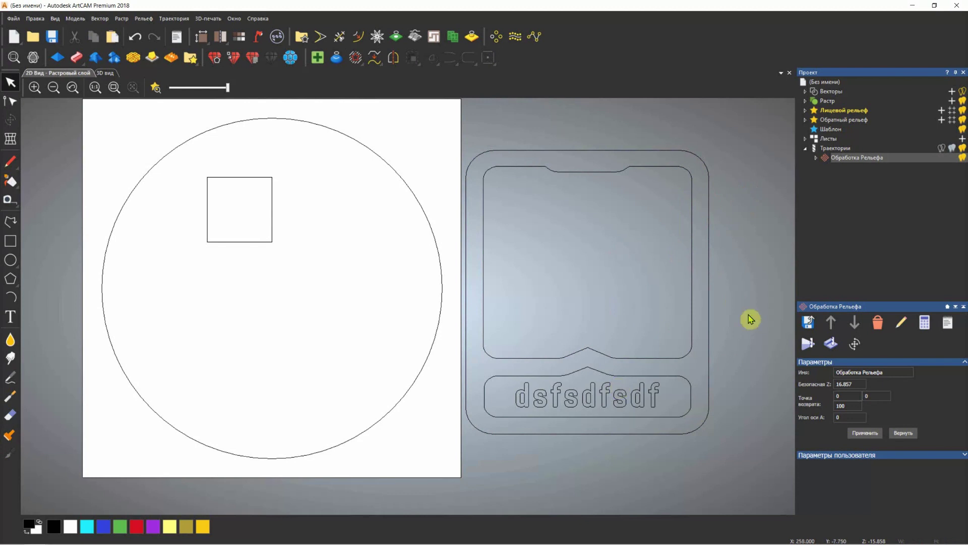
left_click_drag(727, 320, 517, 402)
left_click(679, 395)
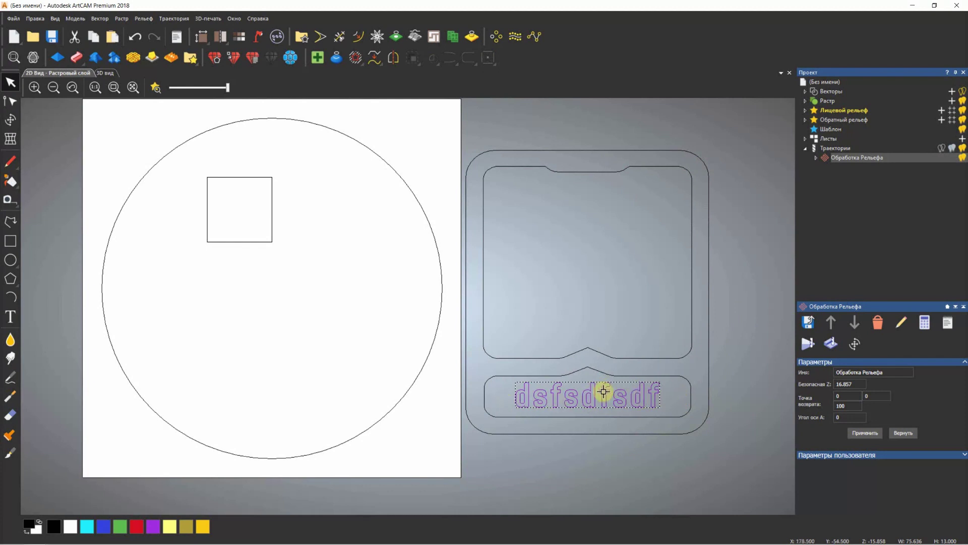
- Select the text vector in the frame's lower compartment with a selection window and clear the selection
left_click_drag(519, 204, 677, 324)
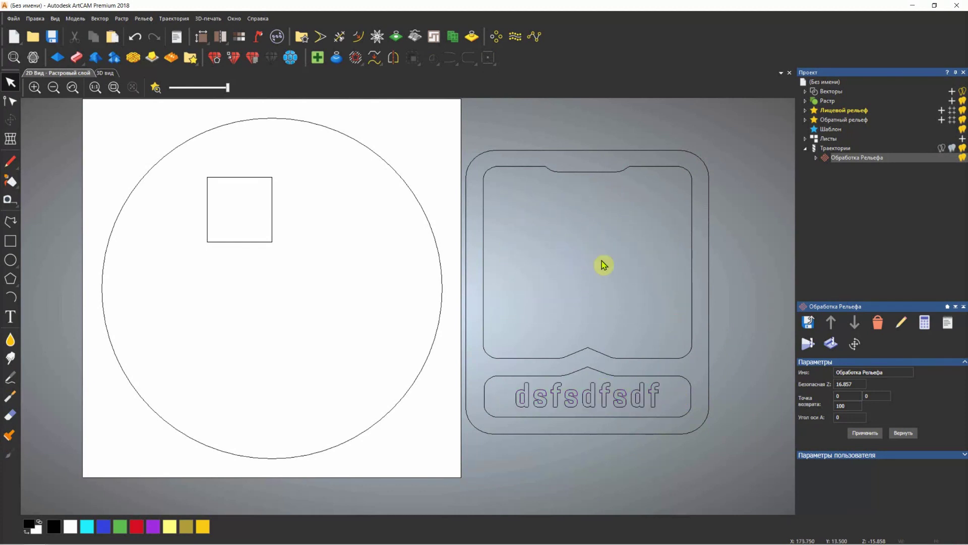
left_click_drag(672, 387, 516, 401)
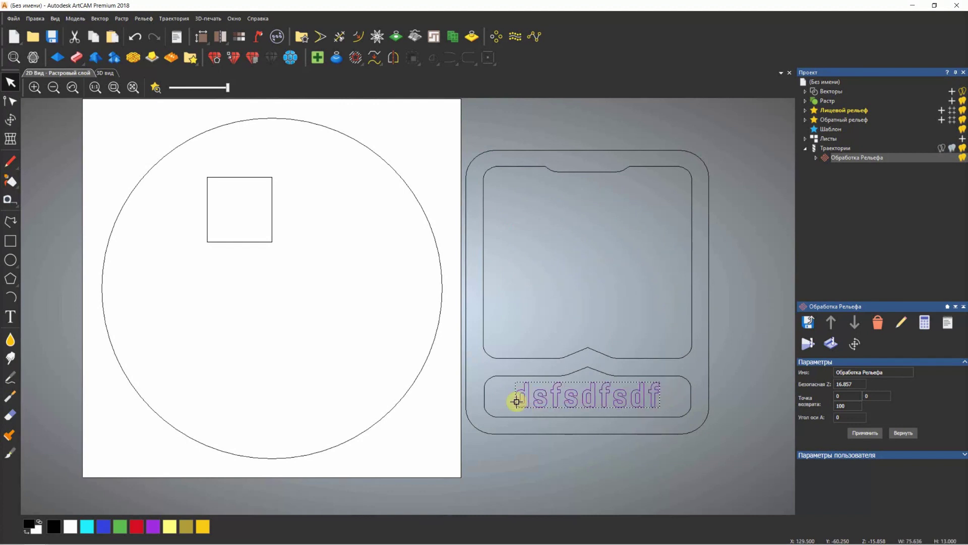
left_click(558, 320)
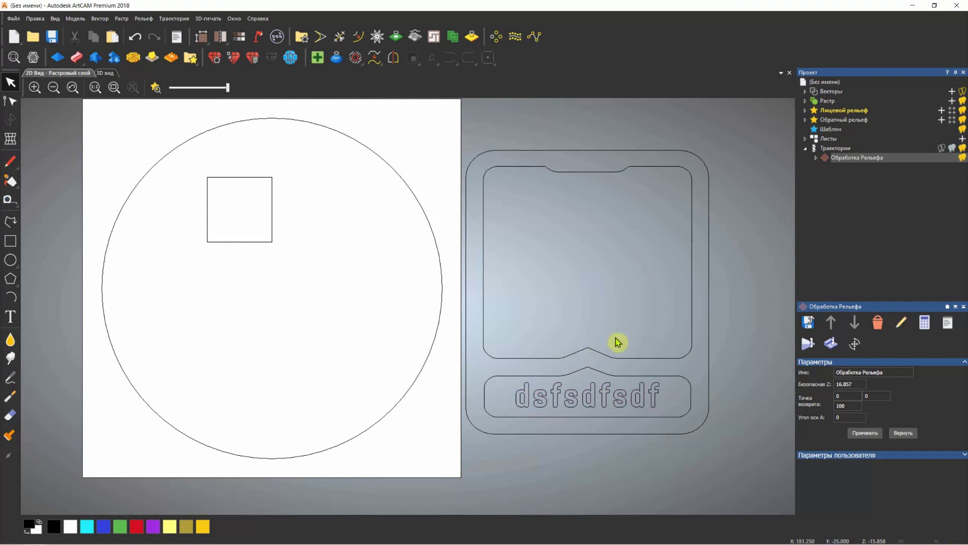
scroll(616, 340, "down", 2)
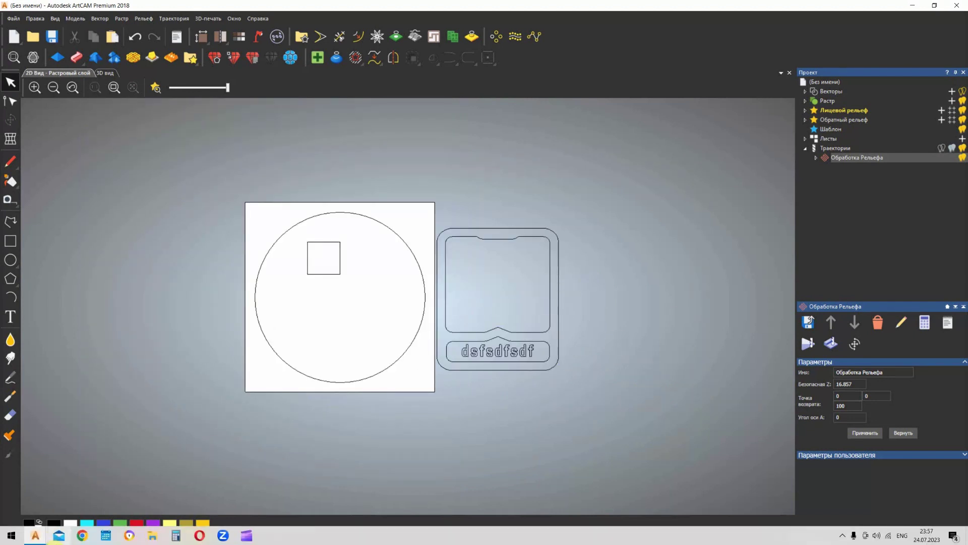
- Switch to the other ArtCAM window, which holds the frame without text, and paste the copied vectors
mouse_move(41, 538)
left_click(141, 494)
scroll(339, 296, "up", 2)
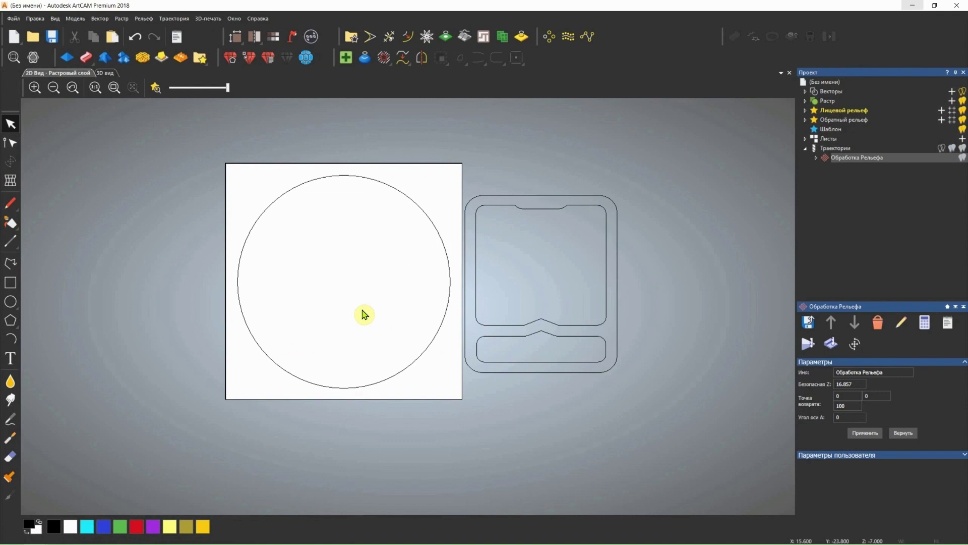
key("ctrl+v")
key("ctrl+v")
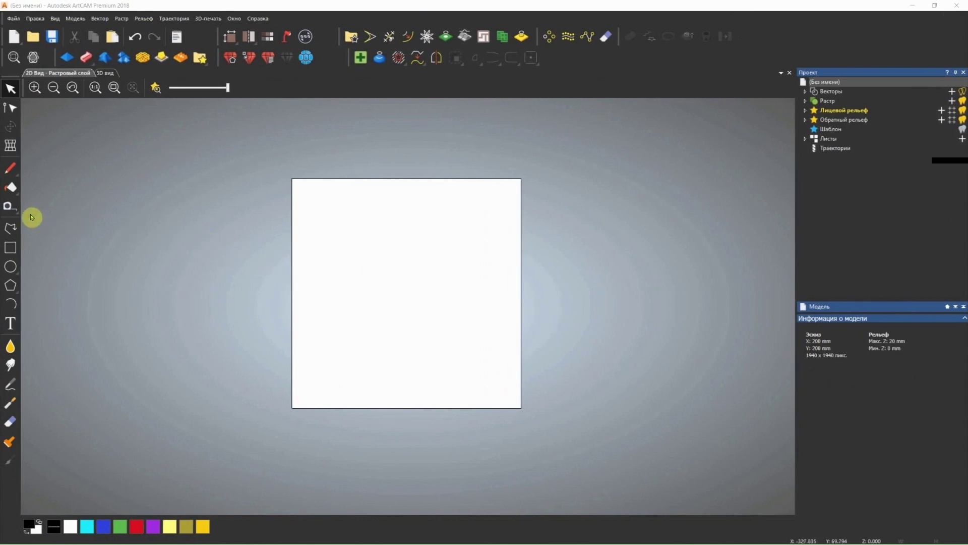
- Use the Magic Wand by relief height to outline the raised square-and-circle shape in the 3D view
left_click(12, 267)
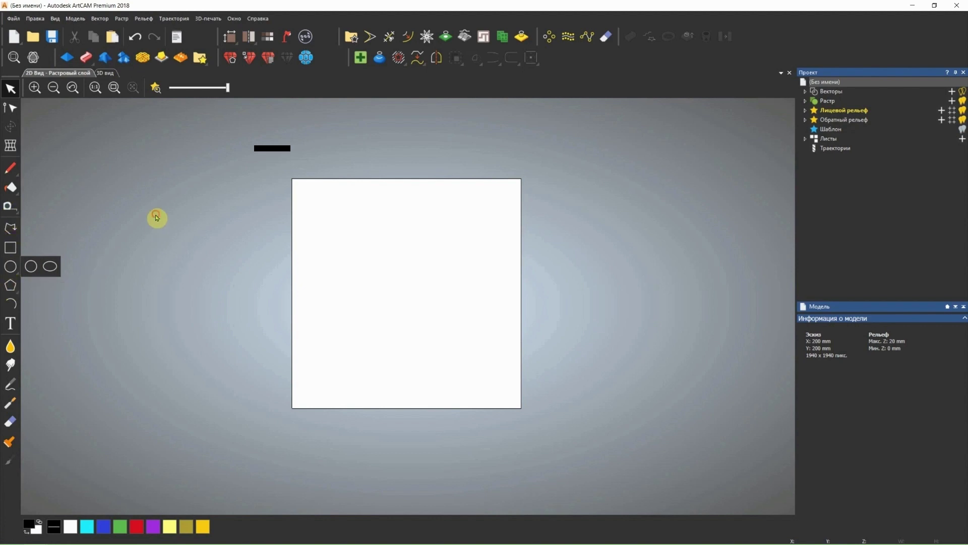
left_click(9, 208)
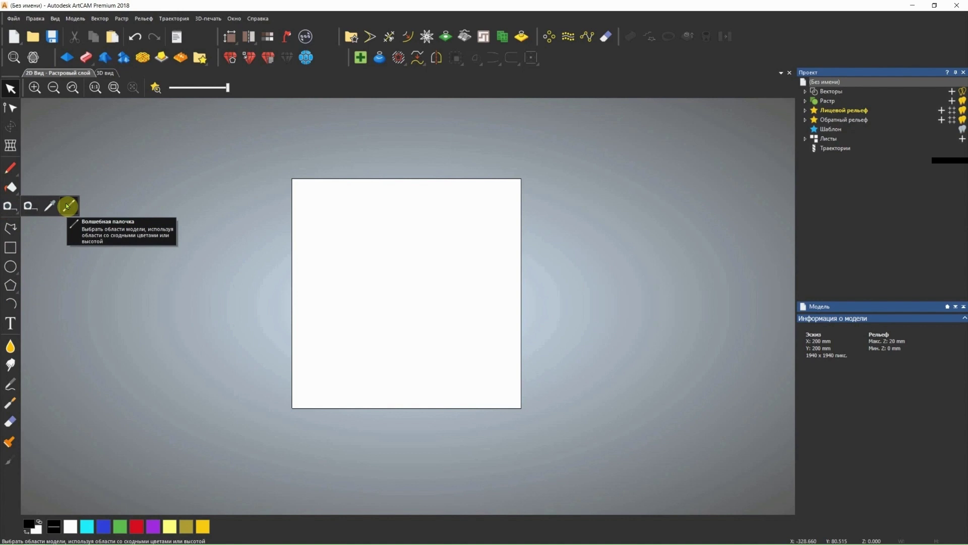
left_click(67, 206)
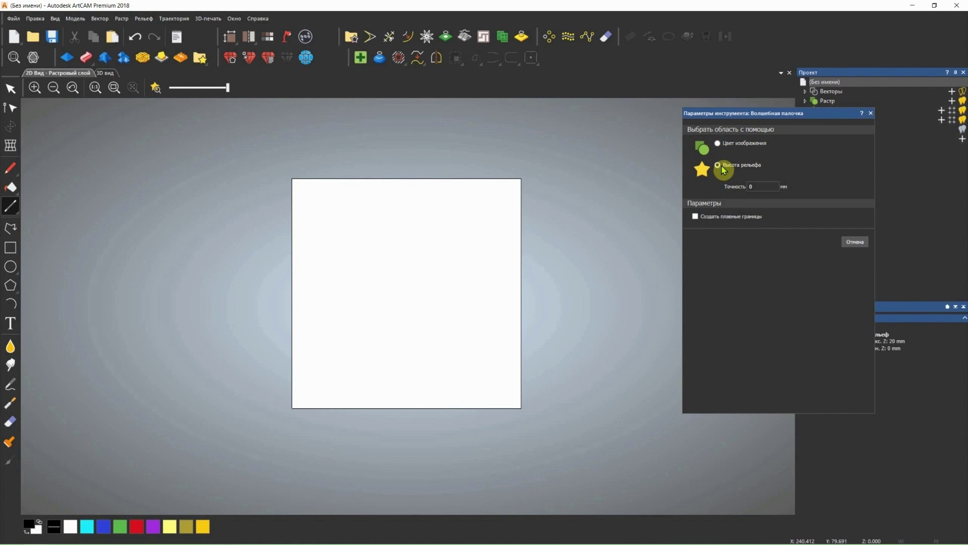
left_click(107, 73)
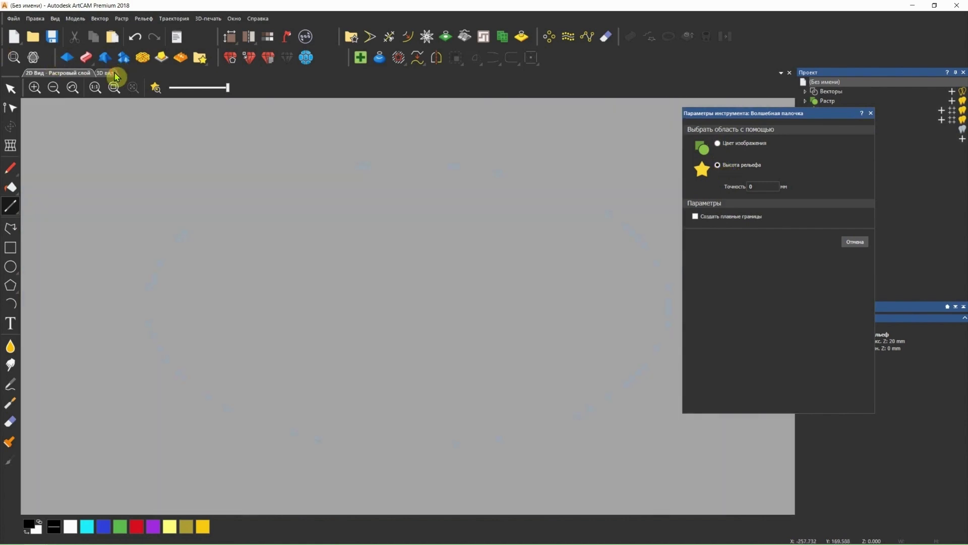
scroll(400, 274, "down", 1)
scroll(426, 314, "up", 3)
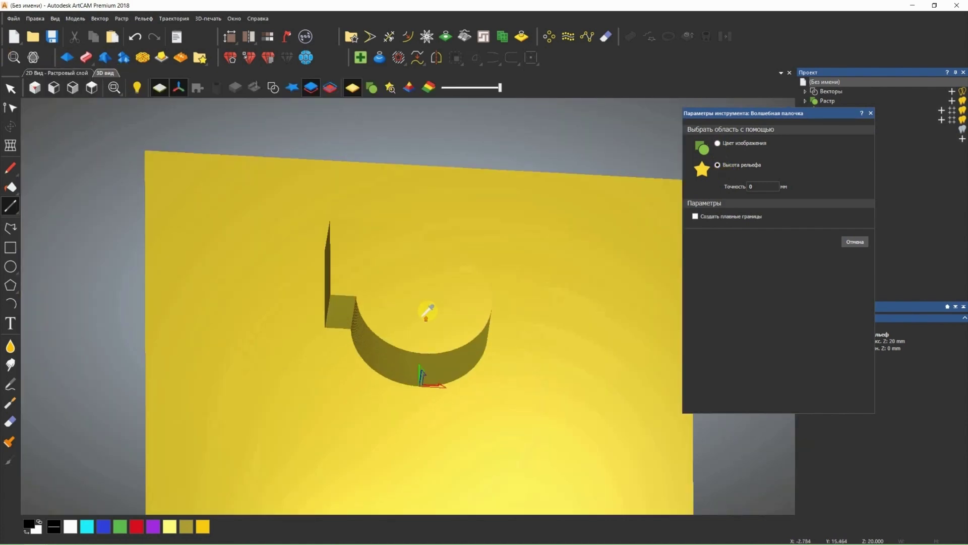
left_click_drag(411, 353, 471, 339)
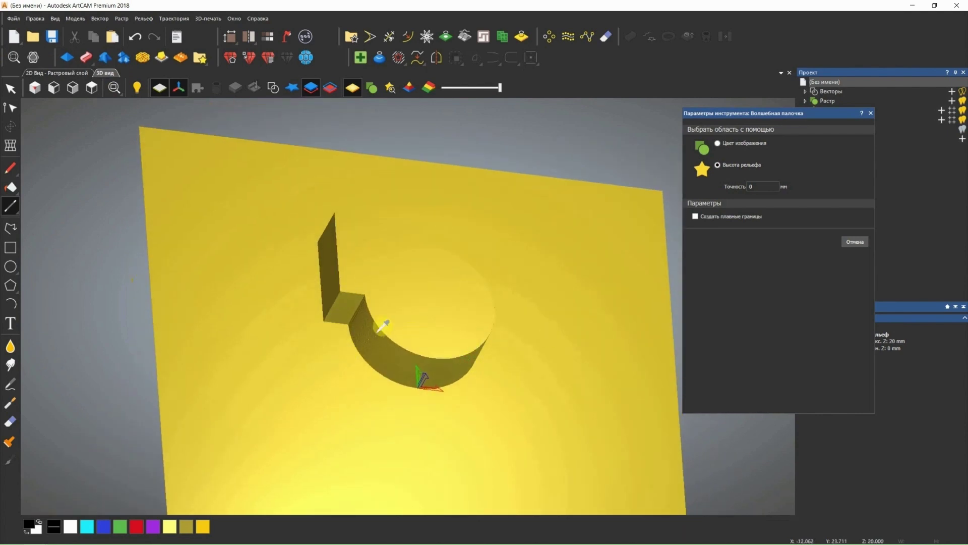
left_click(406, 281)
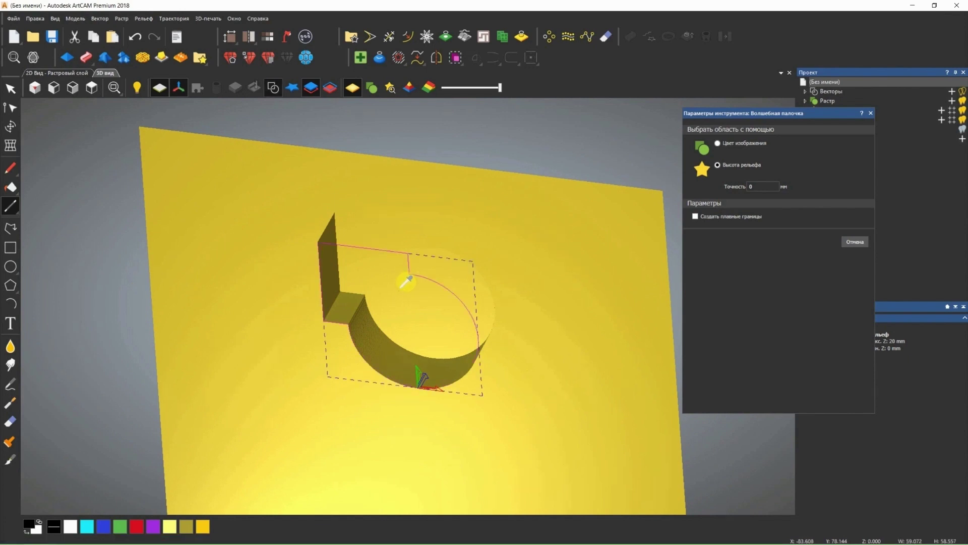
- Examine the Magic Wand outline of the combined square and circle in the 2D view
left_click(66, 73)
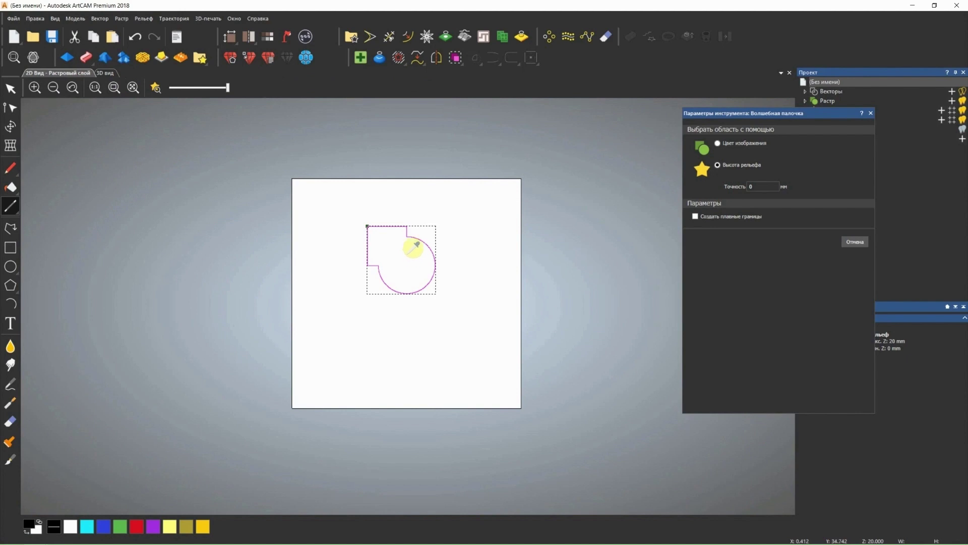
scroll(414, 248, "down", 2)
scroll(411, 256, "up", 5)
scroll(411, 288, "down", 2)
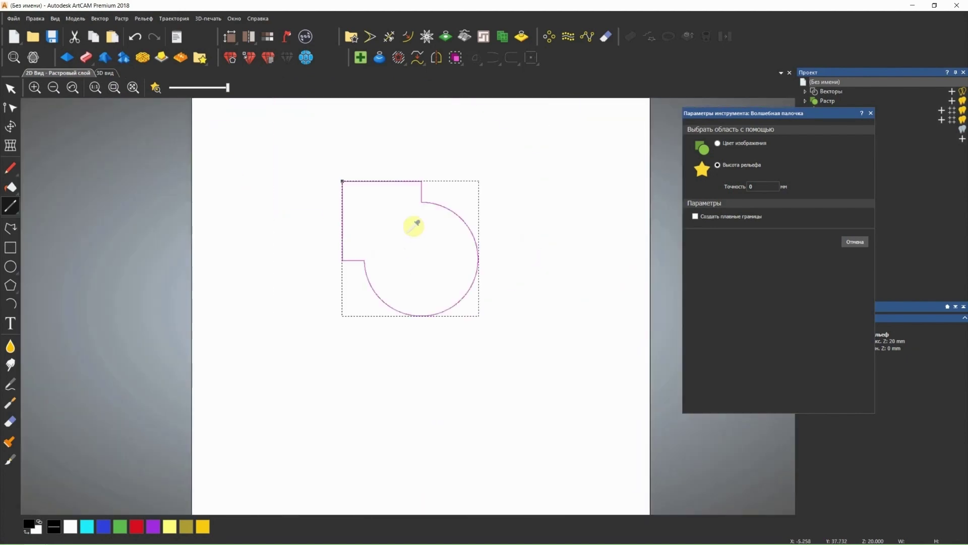
scroll(414, 226, "up", 2)
scroll(461, 238, "down", 2)
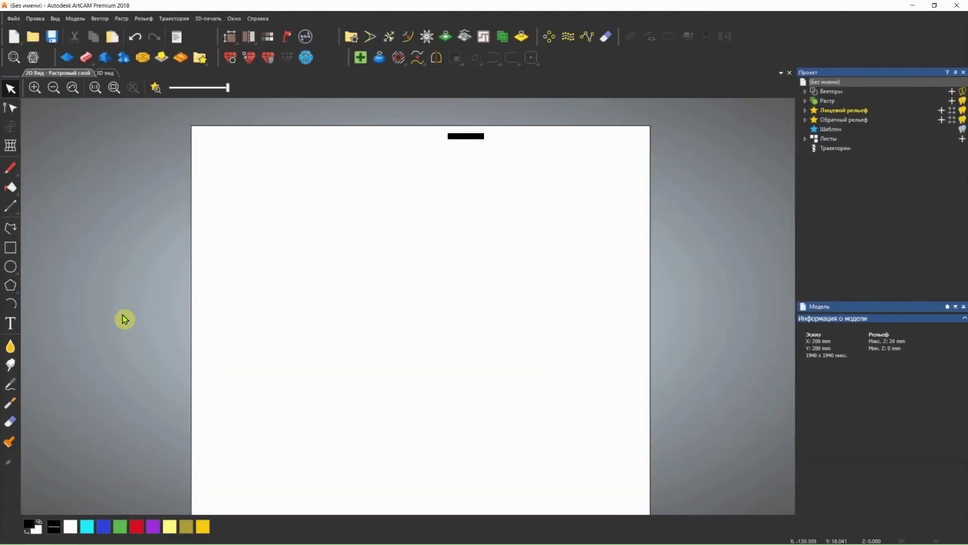
- Add the text "safghadf" with the Text tool and move it to the middle of the sheet's upper part
left_click(15, 327)
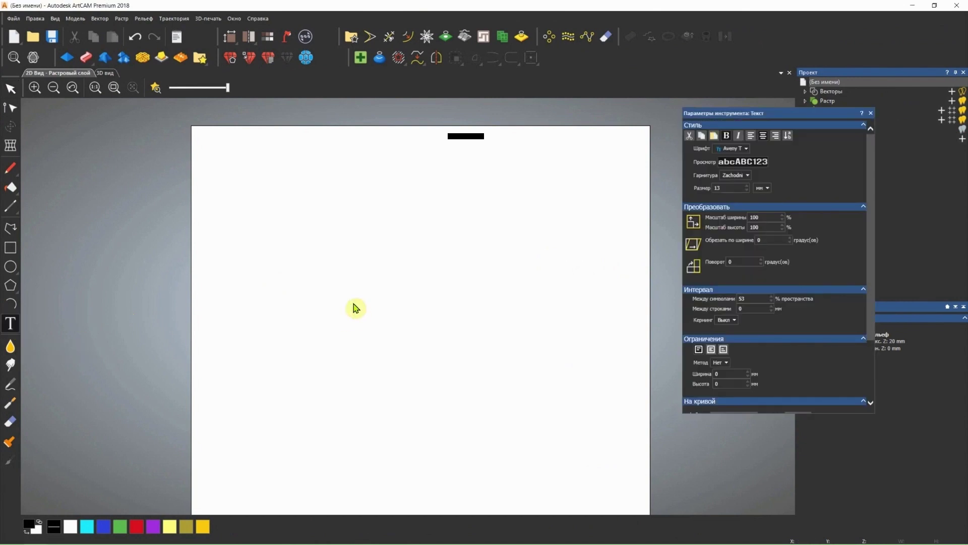
scroll(801, 245, "down", 3)
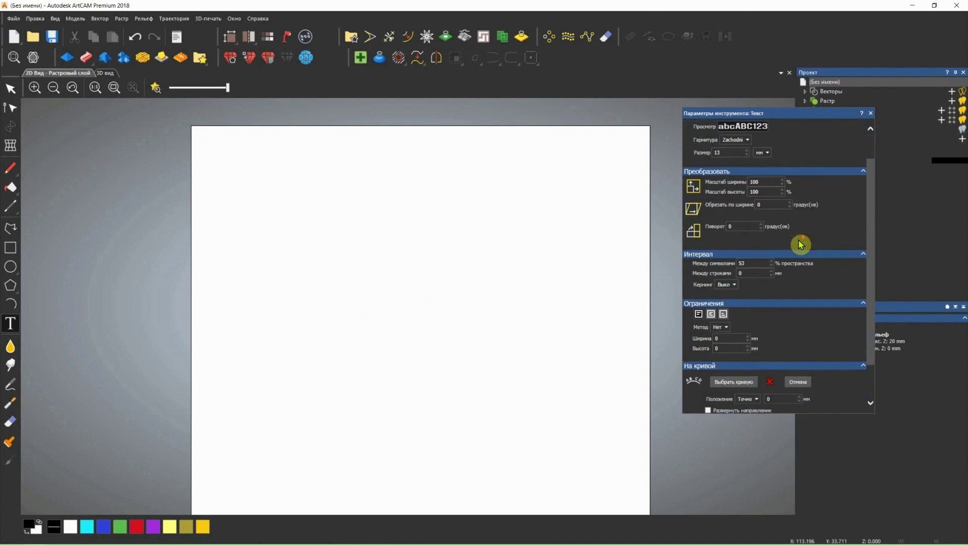
scroll(800, 245, "up", 3)
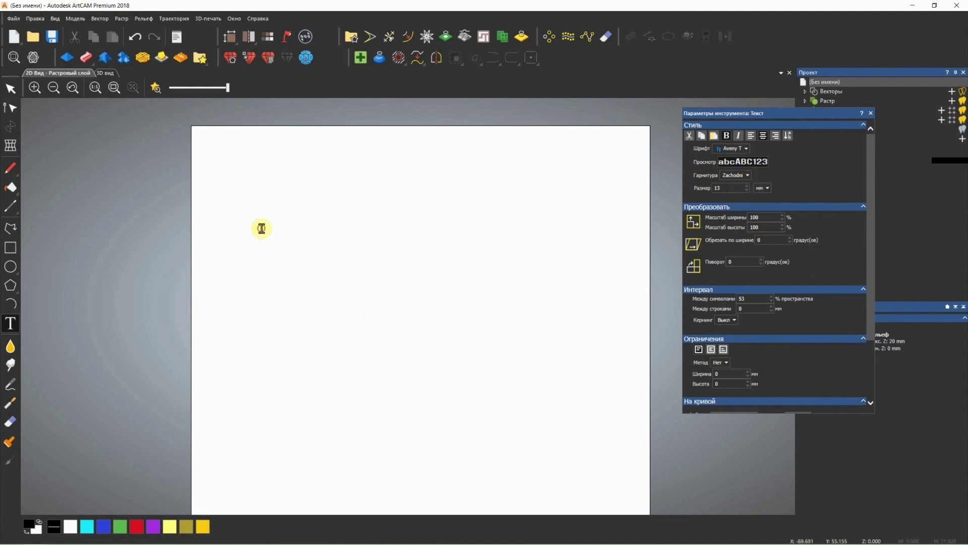
left_click(261, 225)
type("safghadf")
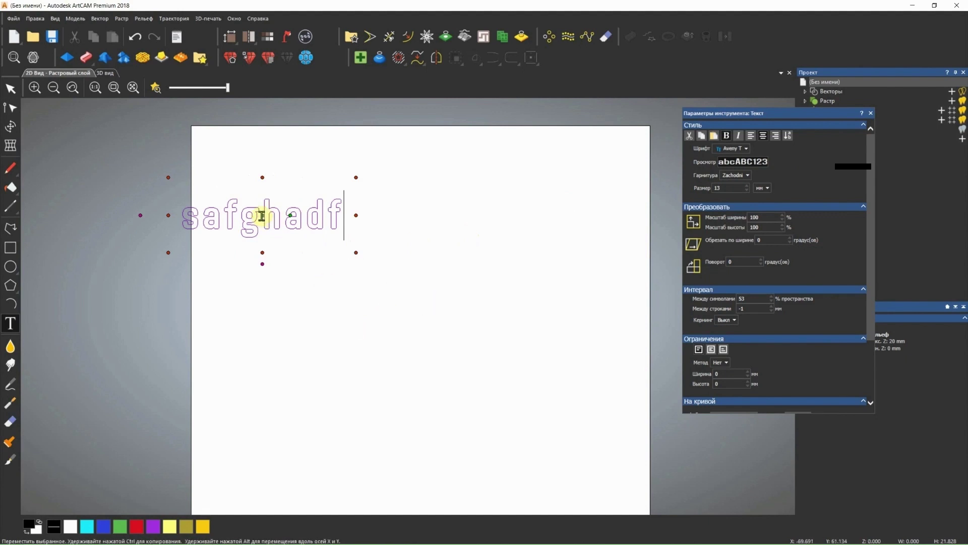
left_click_drag(263, 186, 417, 187)
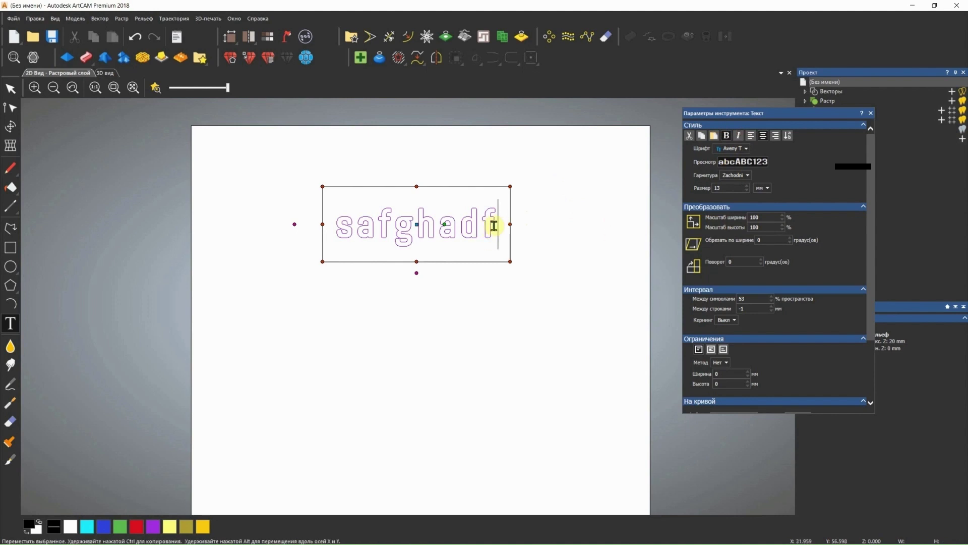
- Select the whole "safghadf" text and change its font to Arthur
double_click(337, 224)
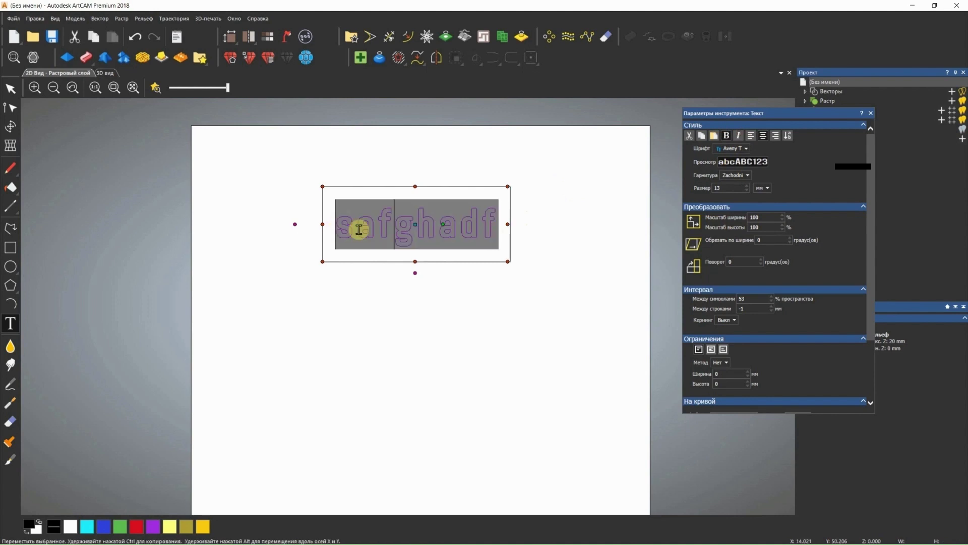
left_click(727, 139)
left_click(728, 137)
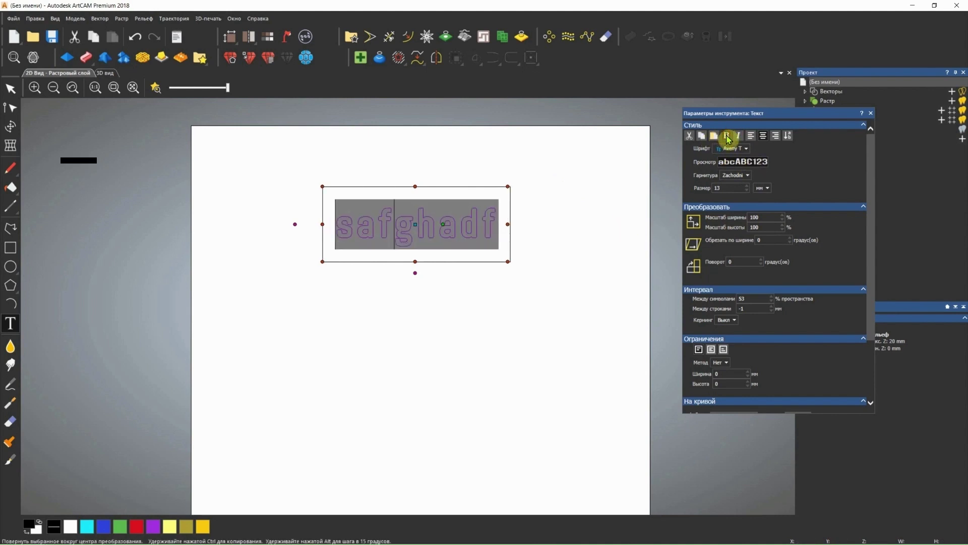
scroll(847, 257, "down", 3)
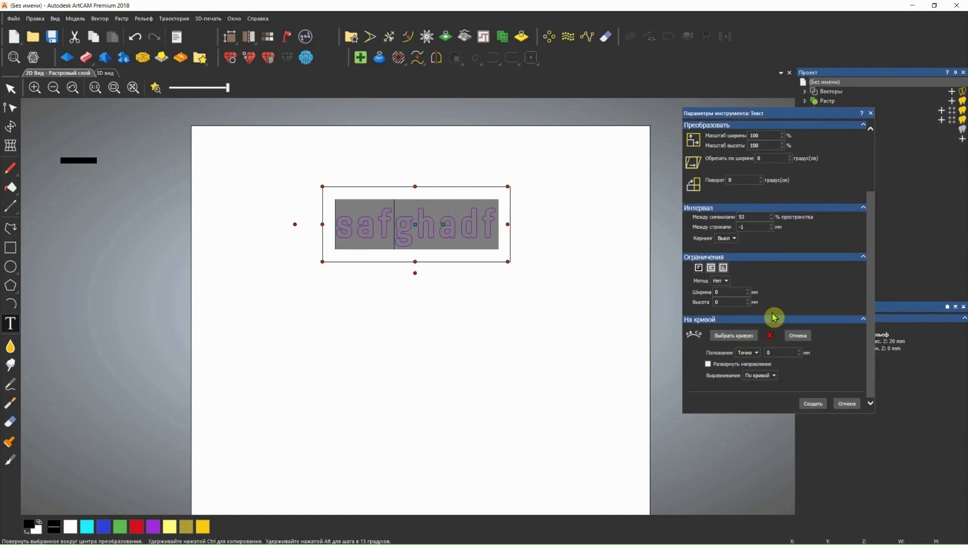
scroll(781, 314, "up", 2)
scroll(781, 314, "up", 1)
left_click(746, 148)
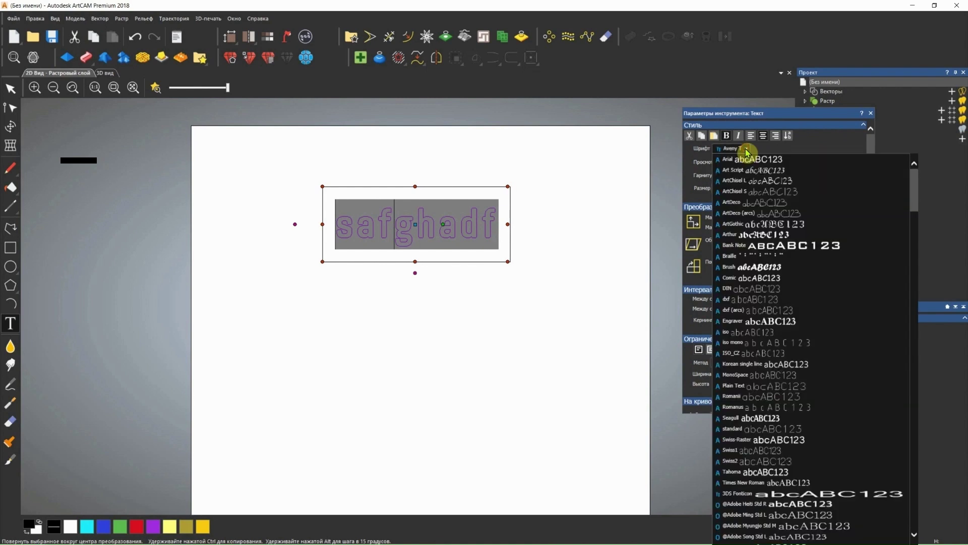
left_click(748, 235)
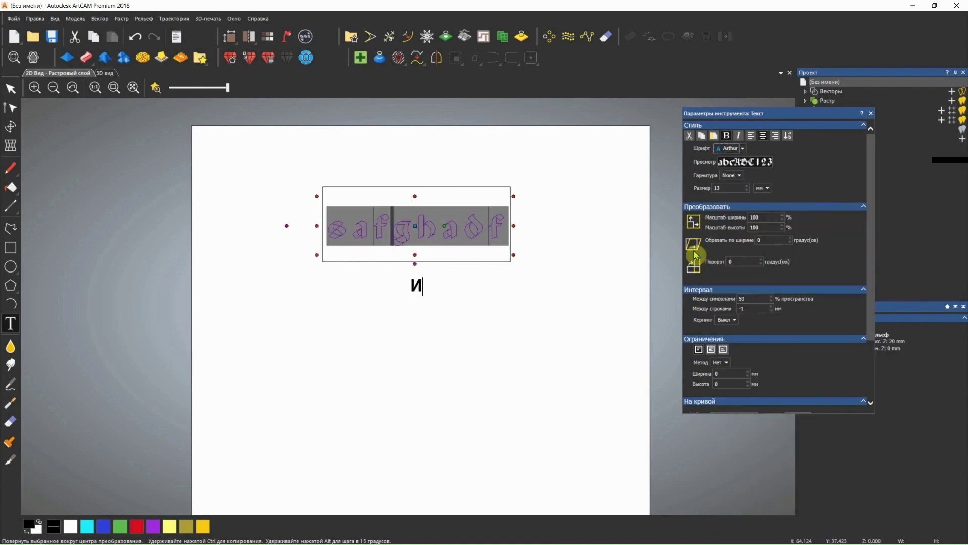
- Set the selected text's font to Arial and create the text vector
left_click(732, 148)
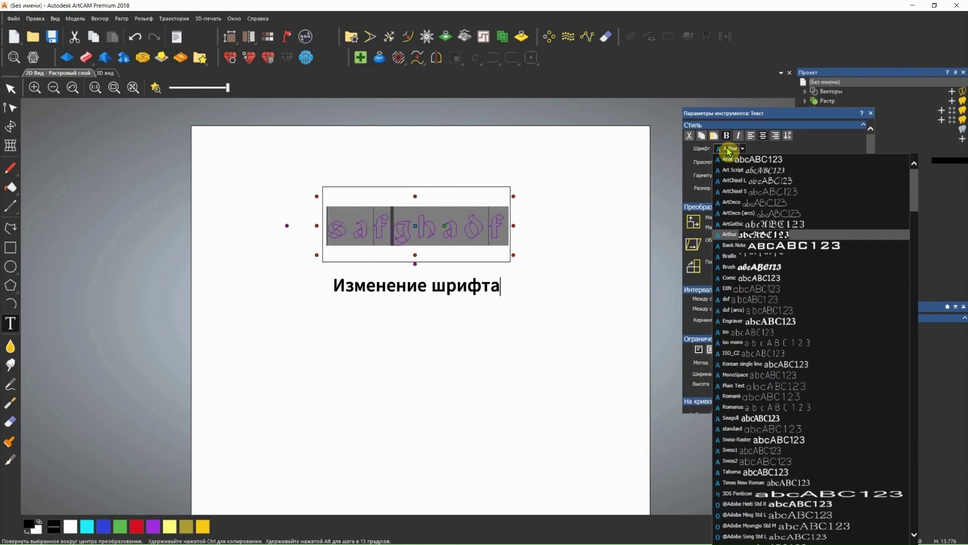
left_click(730, 159)
scroll(779, 328, "down", 4)
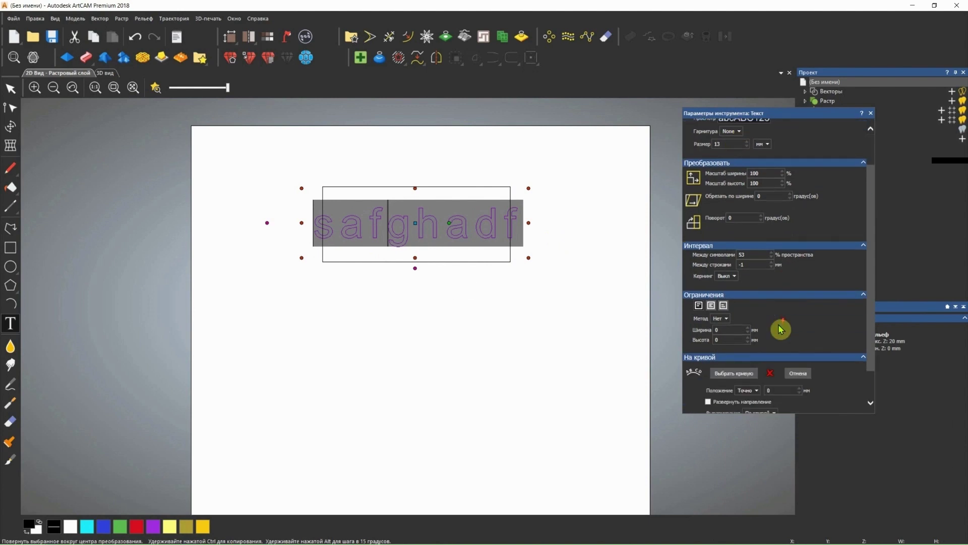
left_click(813, 401)
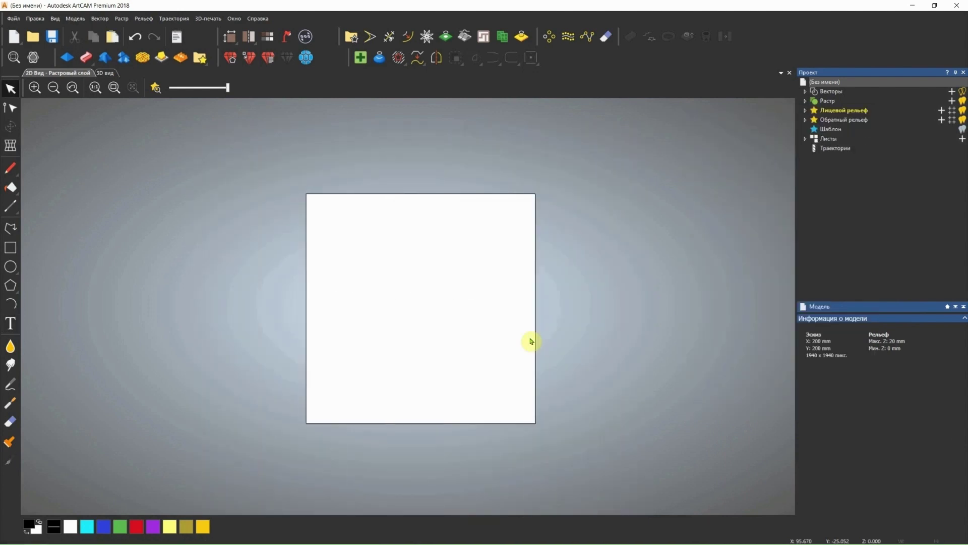